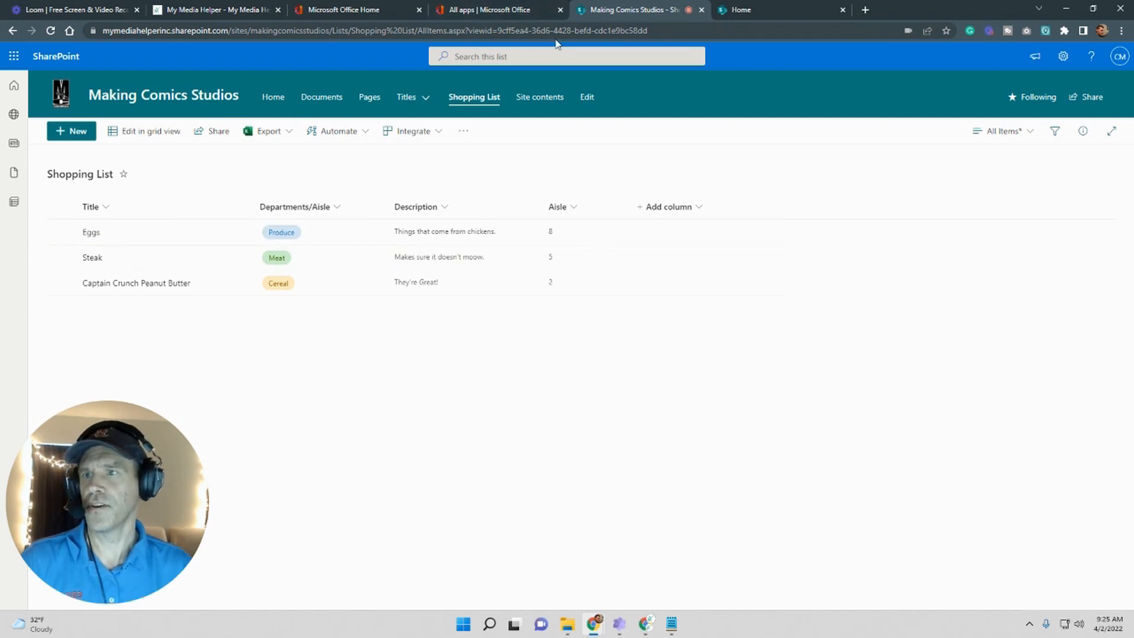
Switch to the Office apps page and open Microsoft Forms, checking the SharePoint Shopping List.
click(496, 11)
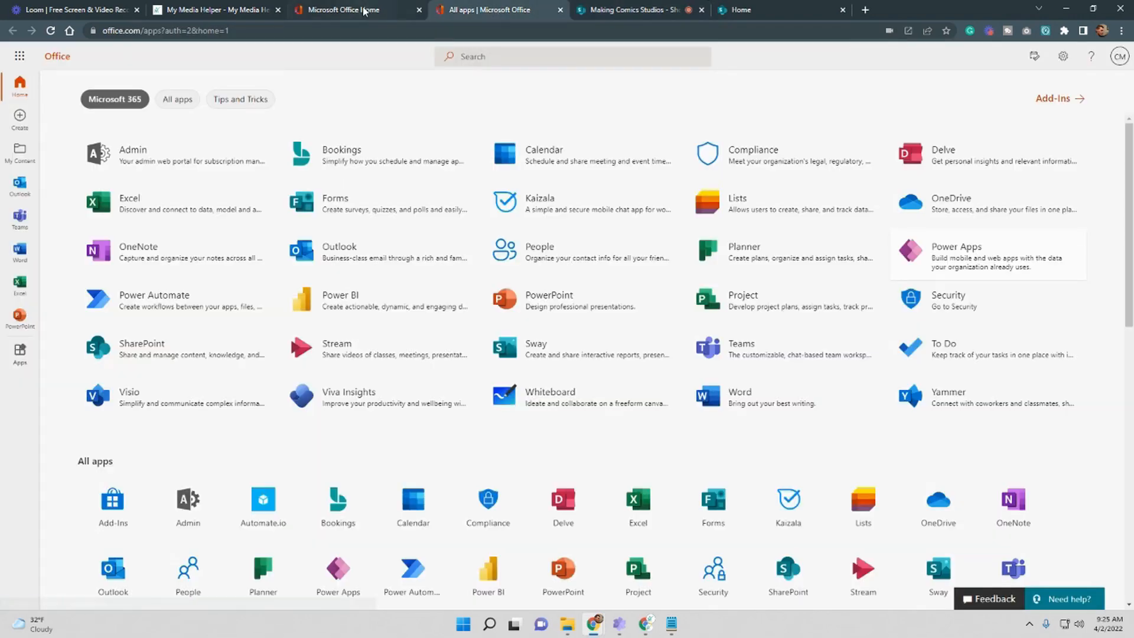
click(331, 202)
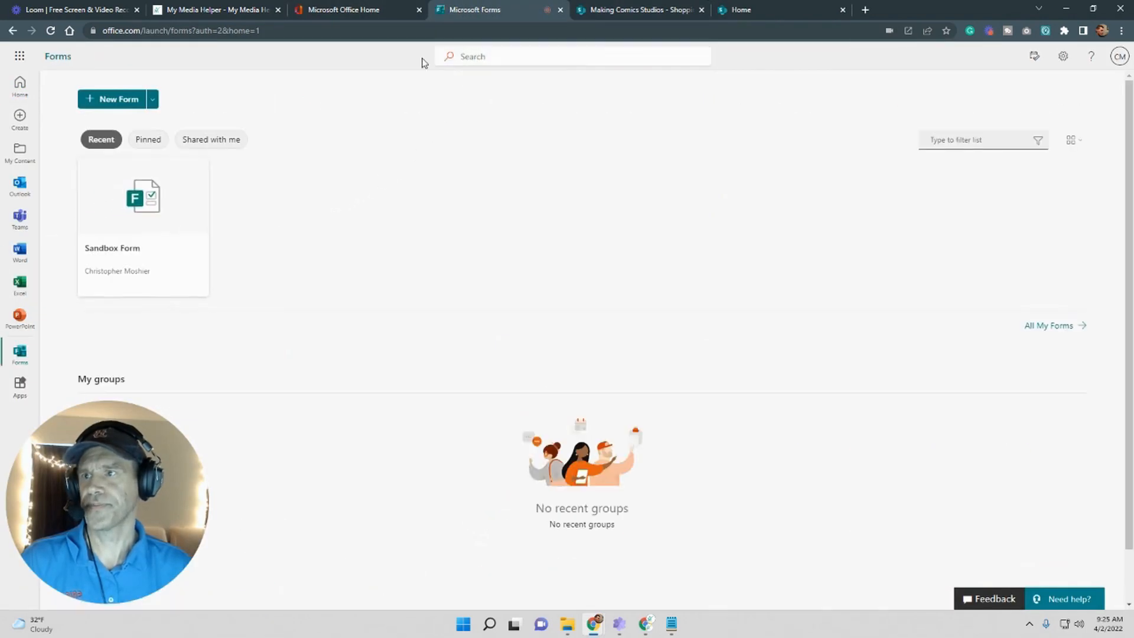
click(641, 14)
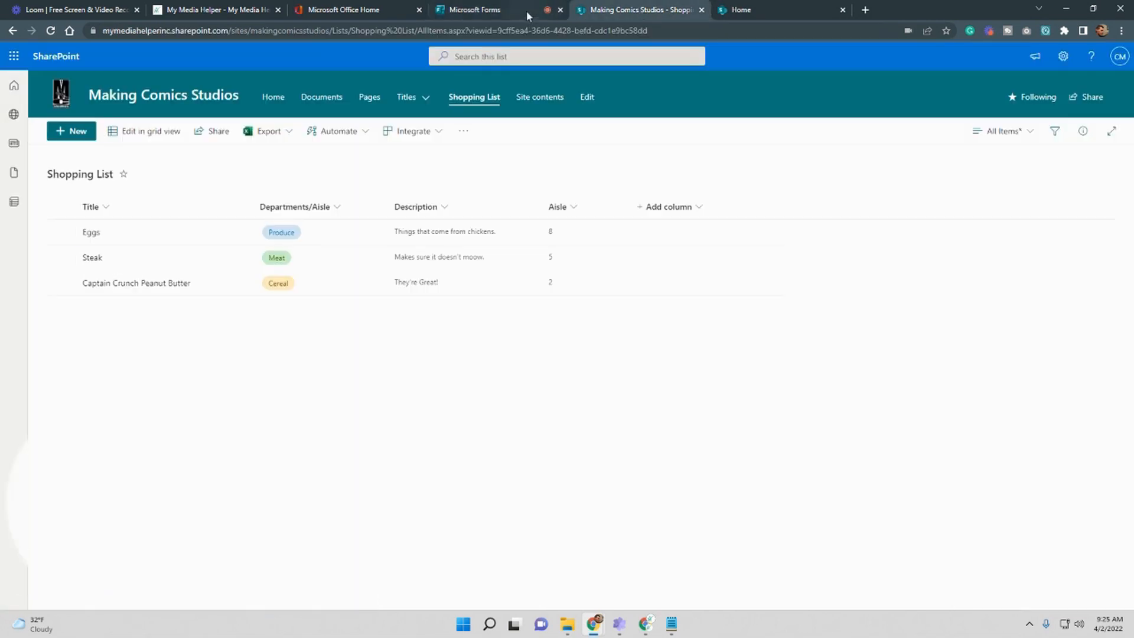
click(489, 9)
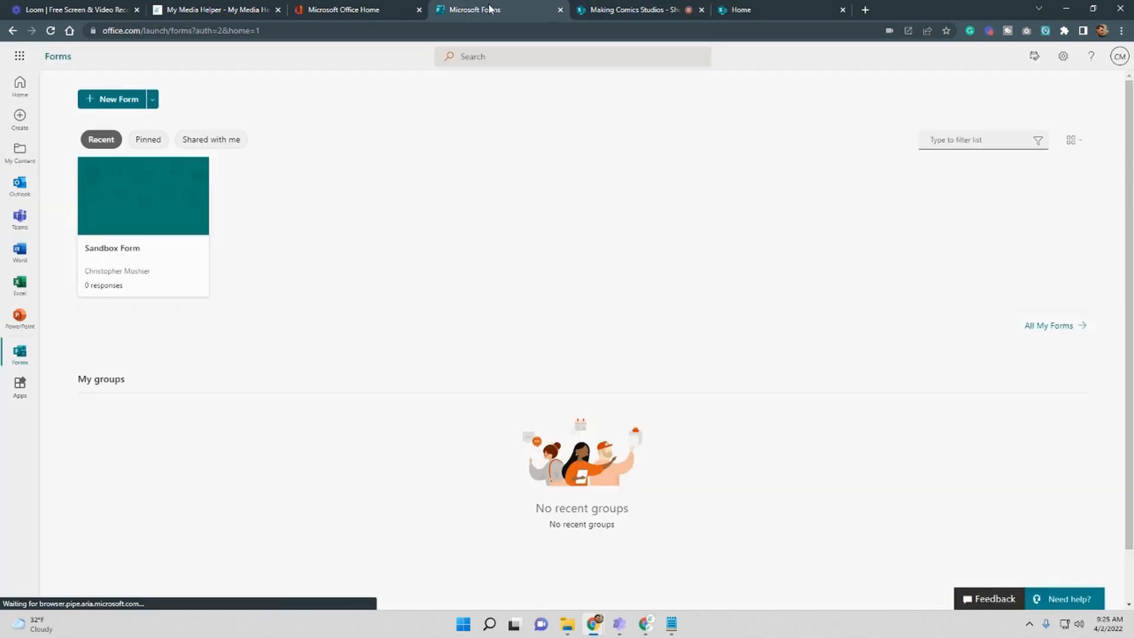
click(21, 118)
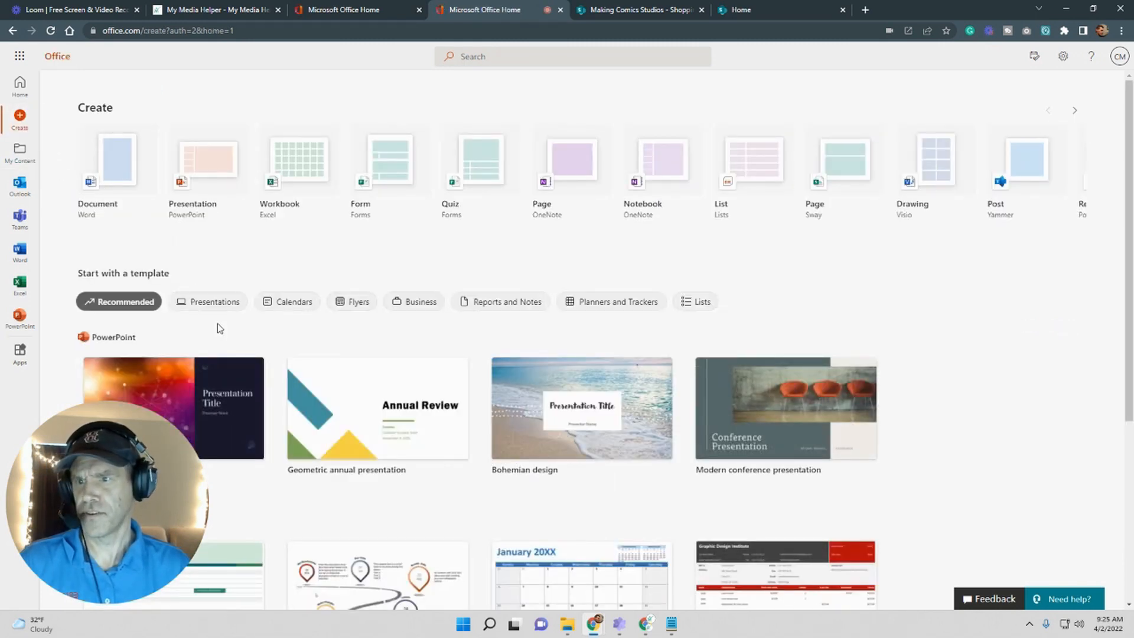
scroll(440, 310, down, 2)
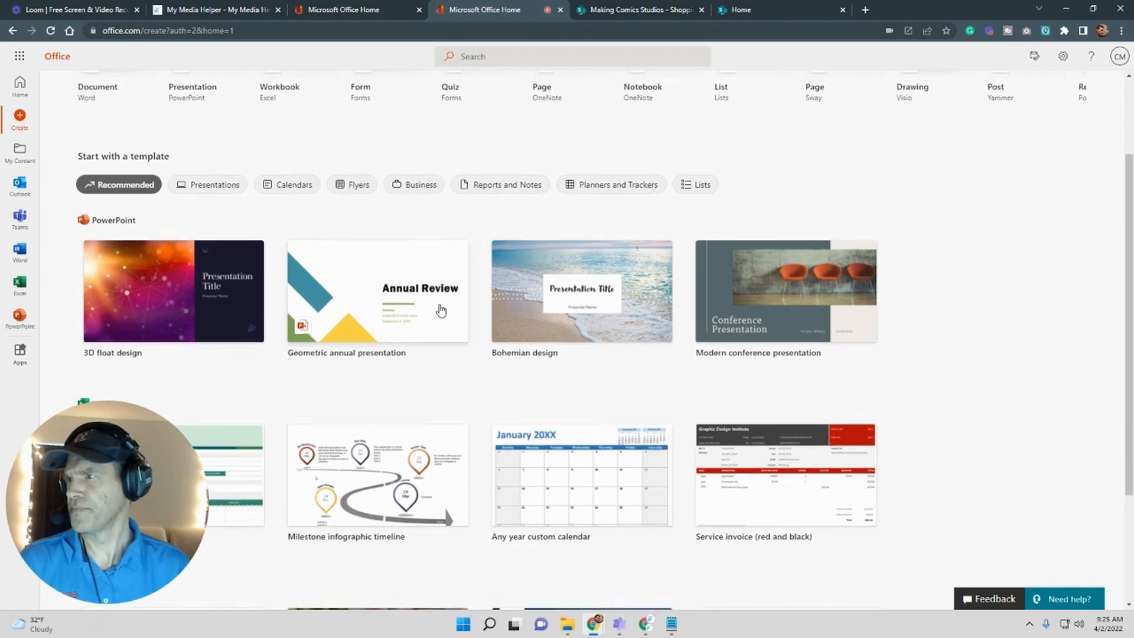
scroll(372, 141, up, 2)
click(342, 10)
click(497, 9)
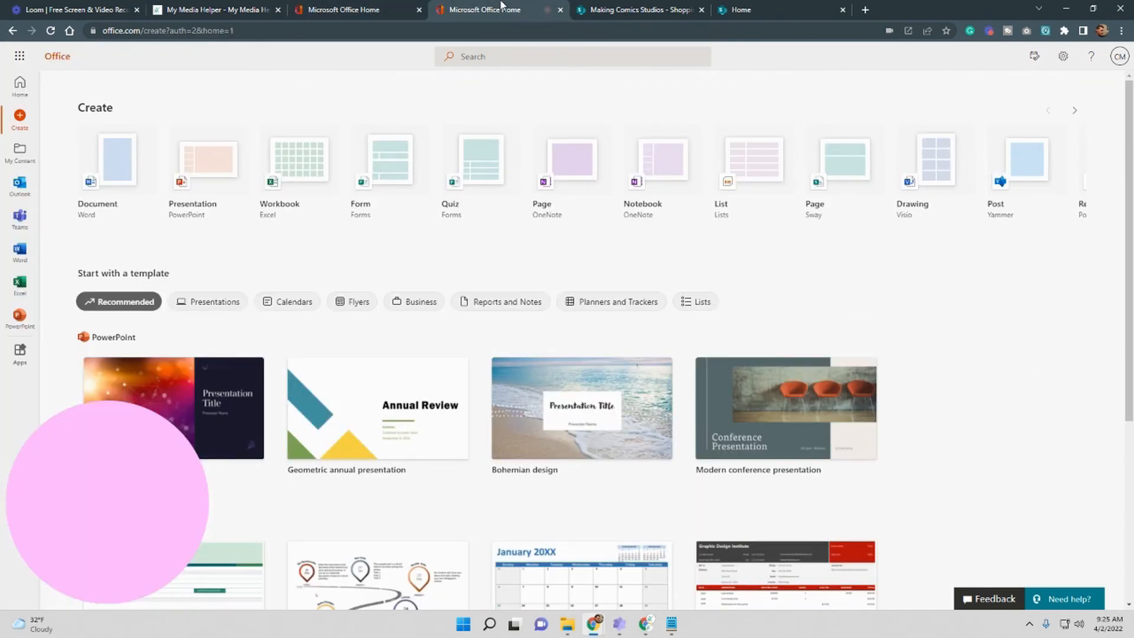
click(13, 31)
click(13, 31)
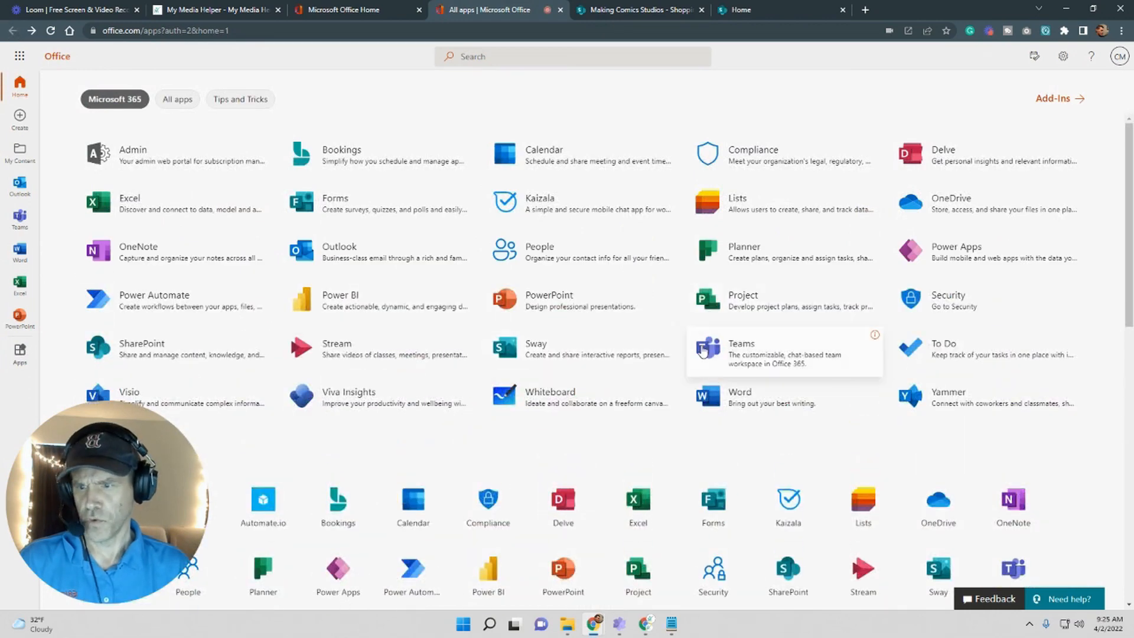
Open Microsoft Forms from the Office apps page and create a new blank form.
click(331, 207)
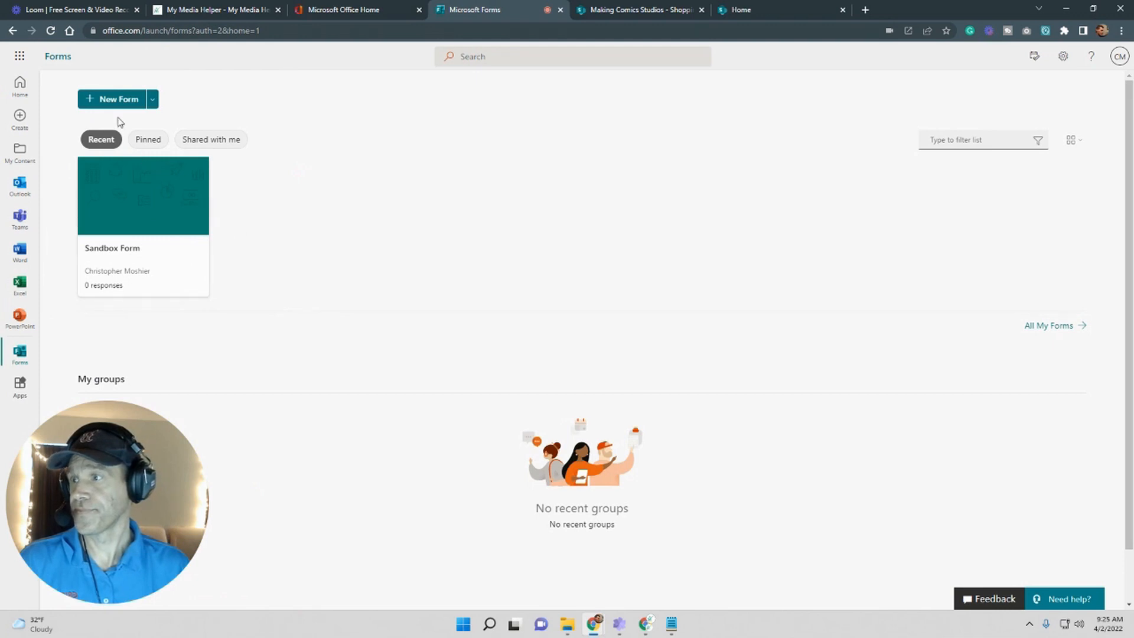
click(112, 99)
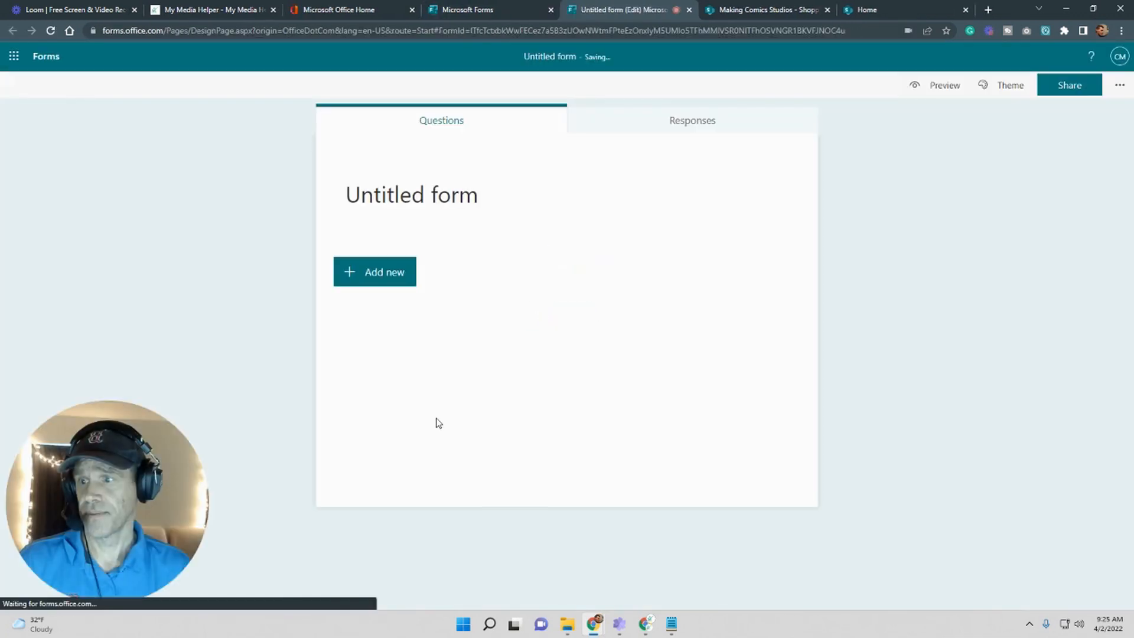
Add a text question titled "Product" to the form, matching the Title column of the SharePoint Shopping List.
click(372, 282)
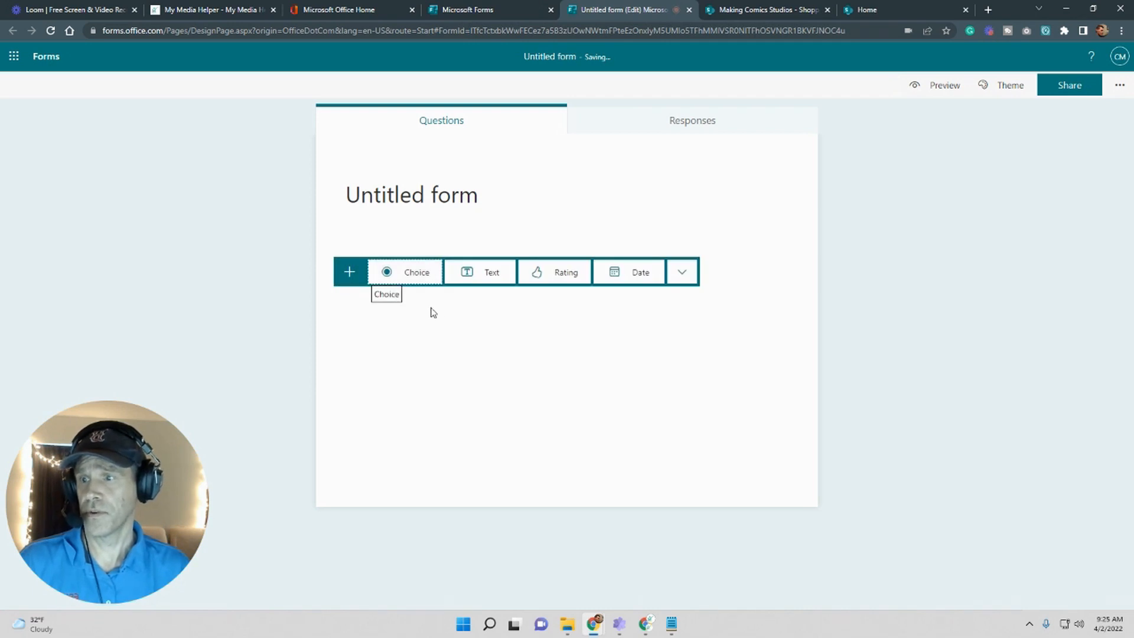
click(758, 12)
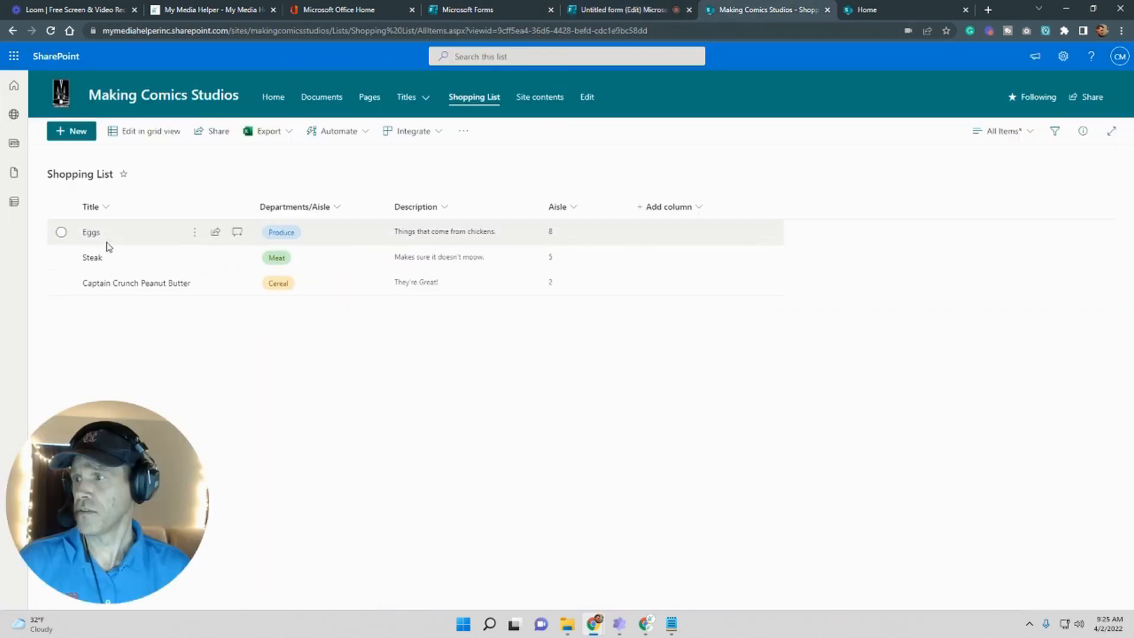
click(618, 12)
click(495, 276)
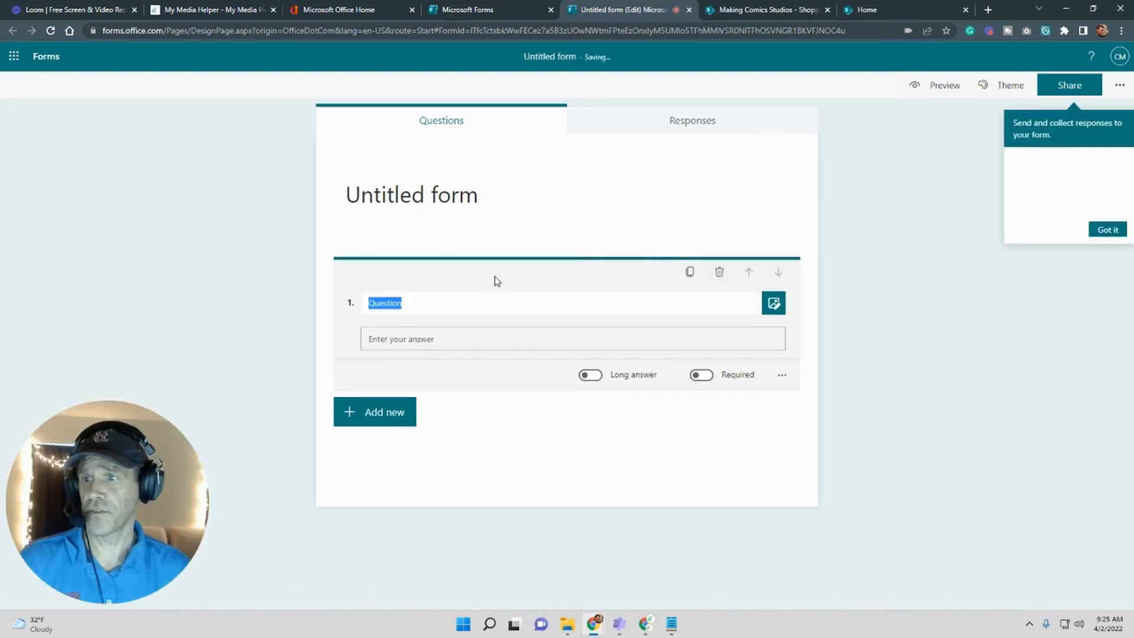
text(Pro)
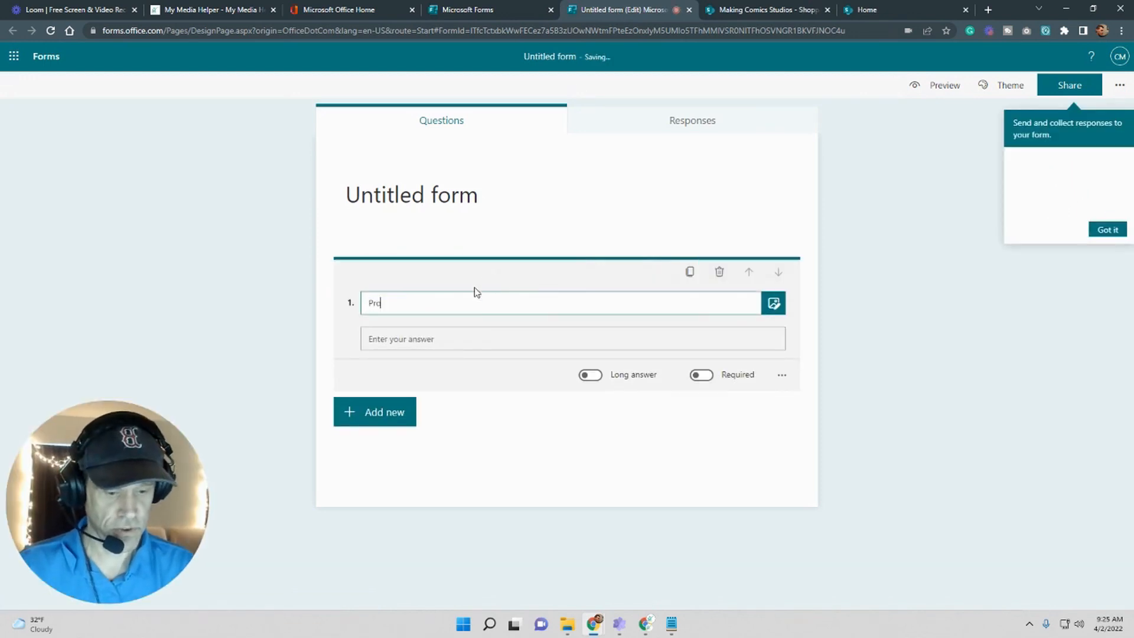
text(duct)
click(500, 438)
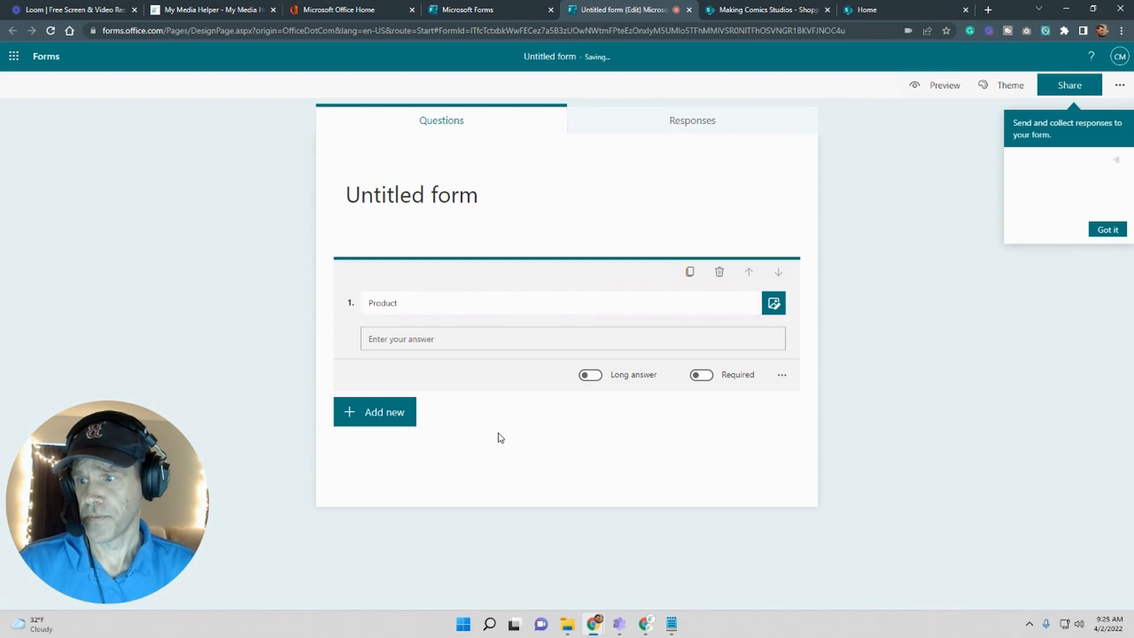
Add a choice question titled "Department" below the Product question, checking the Shopping List columns for reference.
click(386, 413)
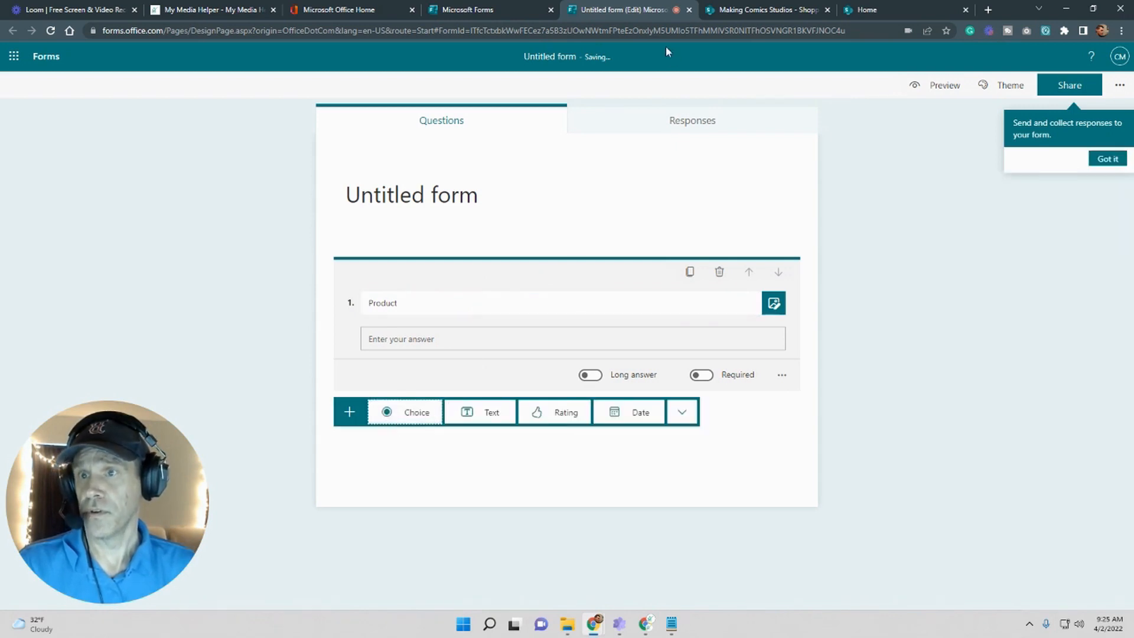
click(751, 10)
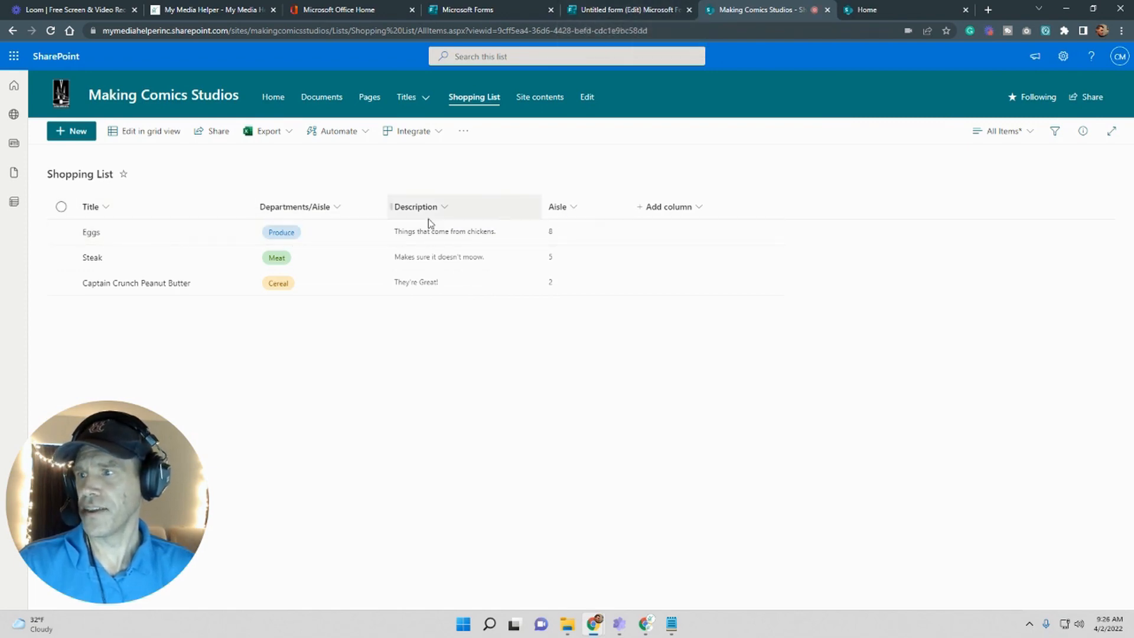
click(629, 13)
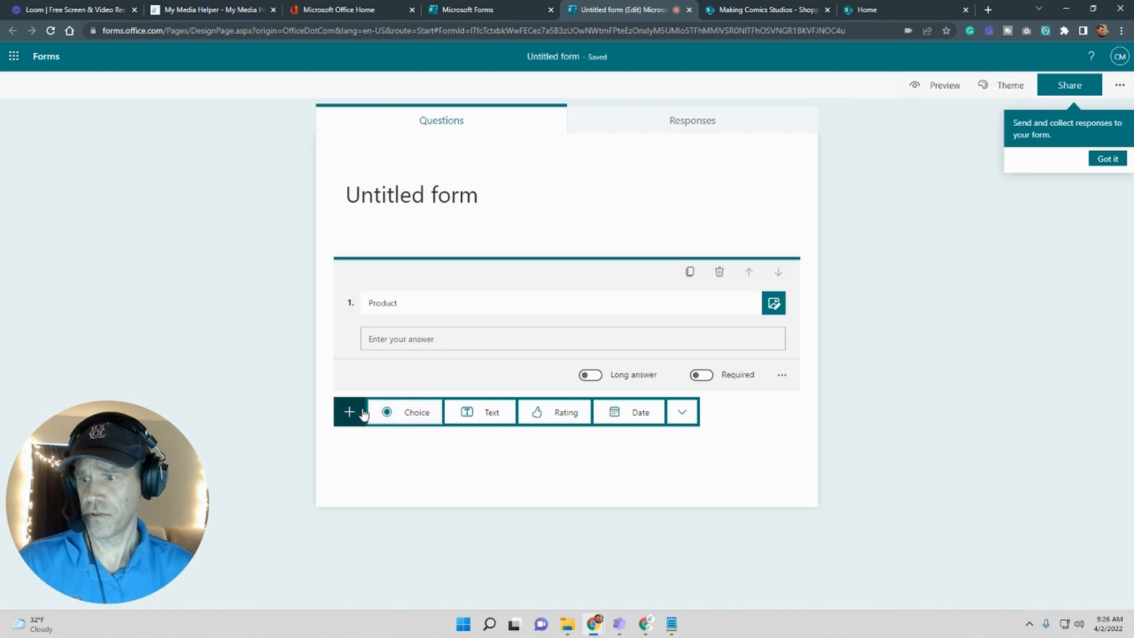
click(343, 416)
click(343, 418)
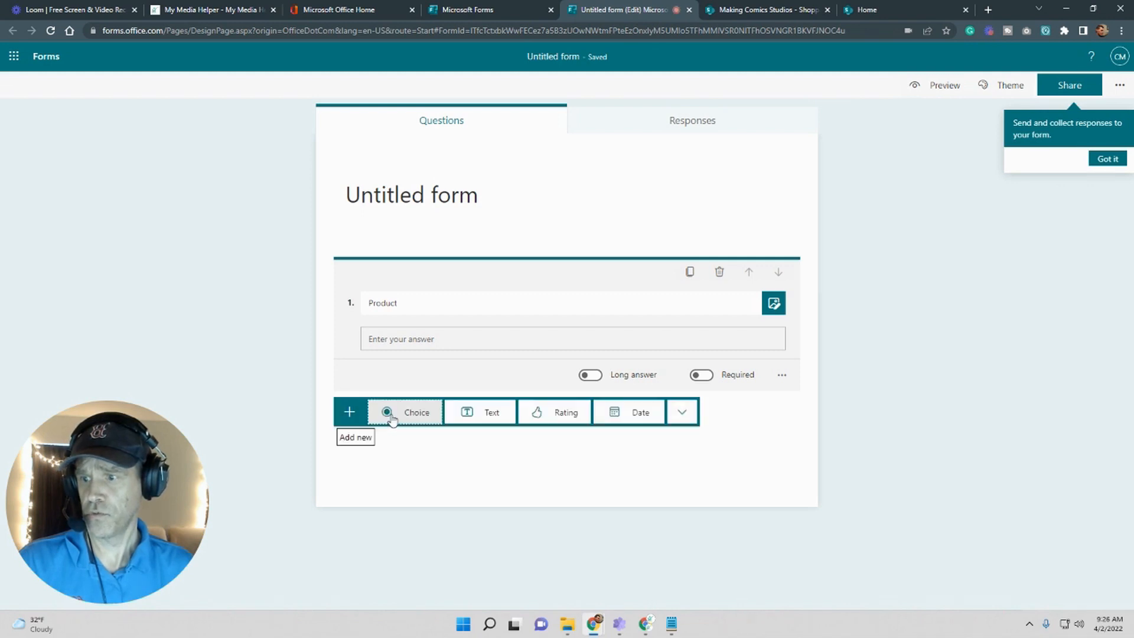
click(413, 417)
click(417, 364)
drag(417, 365, 350, 365)
text(Department)
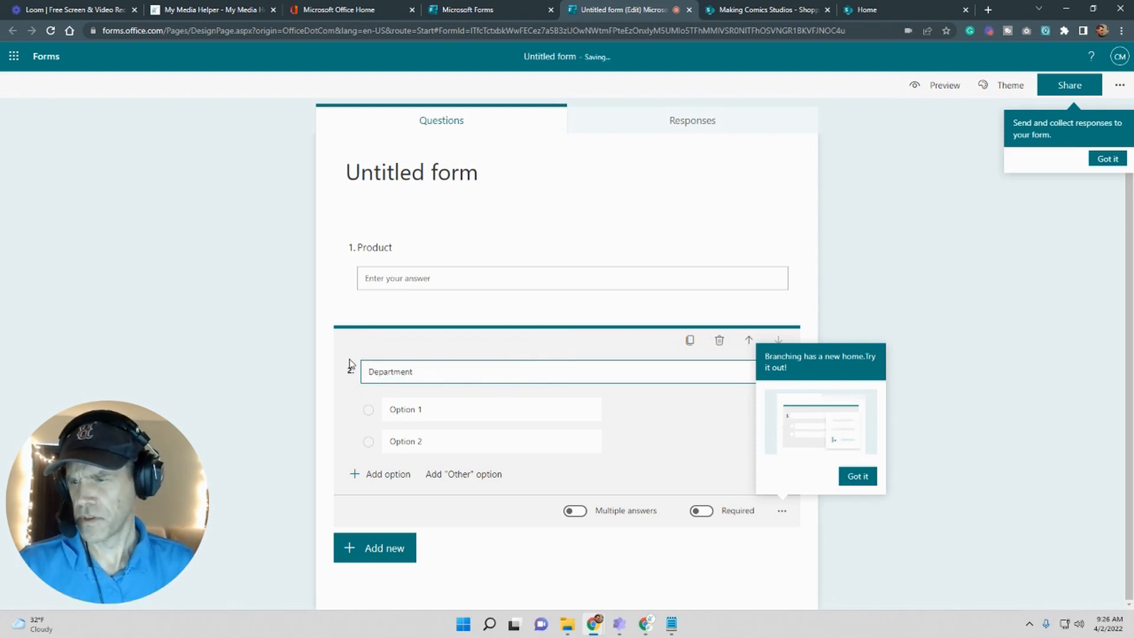
Give the Department question the options Produce, Meat and Cereal, and dismiss the branching tip.
click(454, 412)
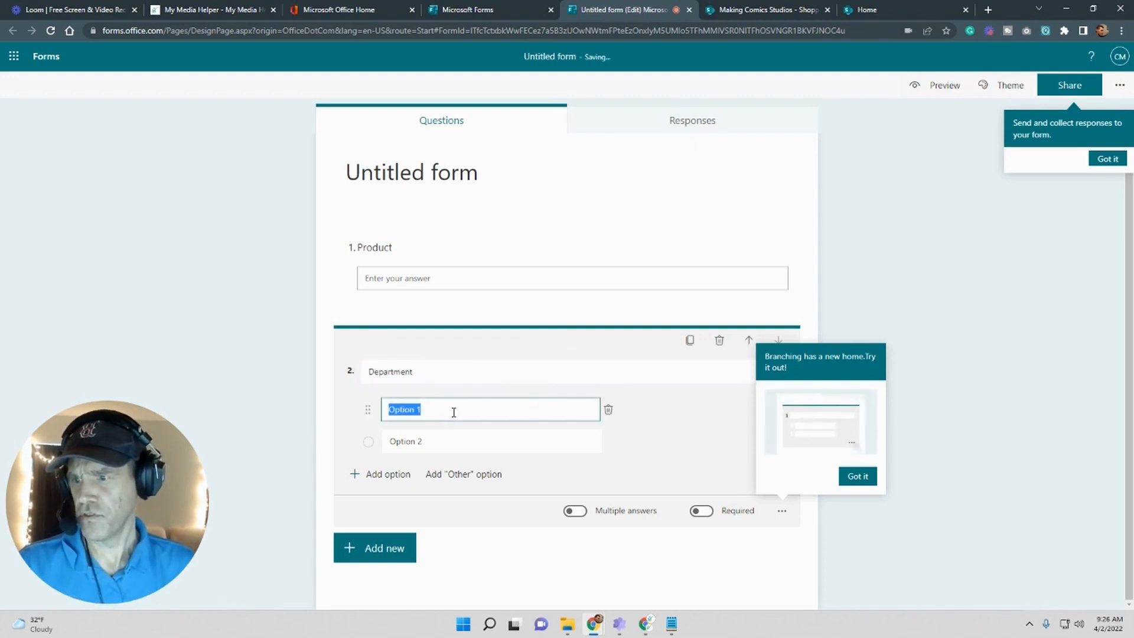
click(480, 11)
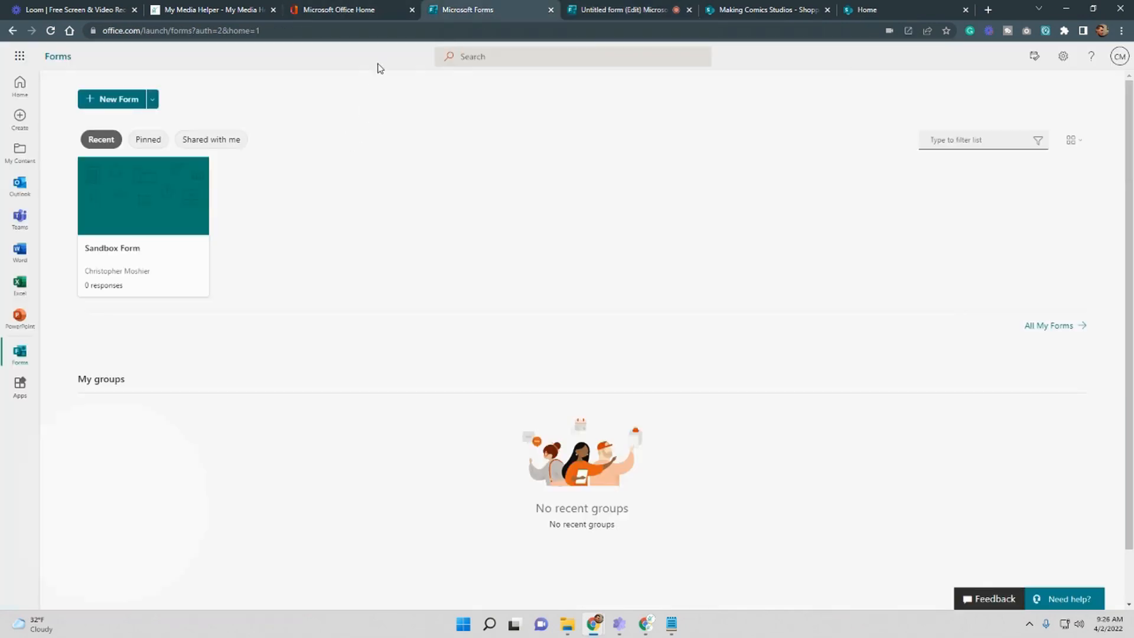
click(609, 7)
click(717, 14)
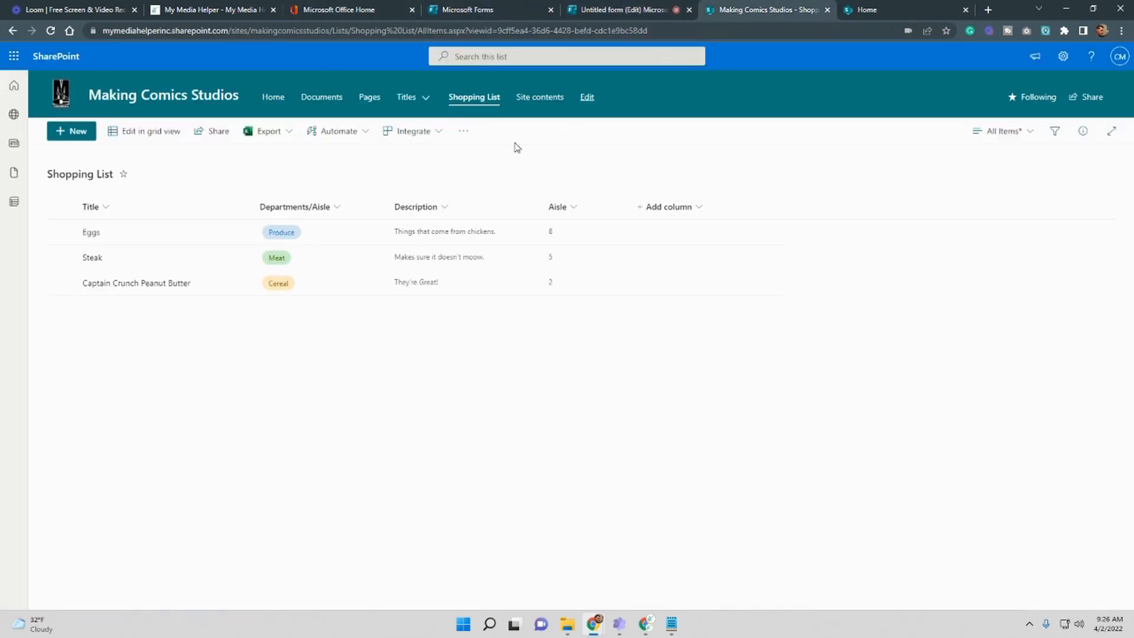
click(594, 13)
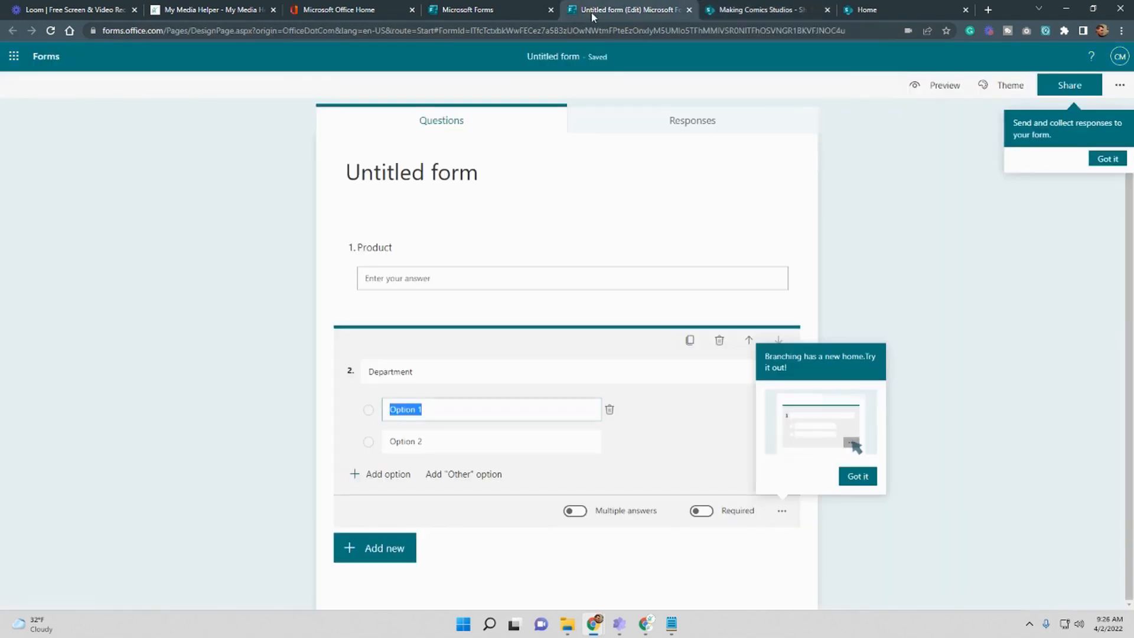
text(Produce)
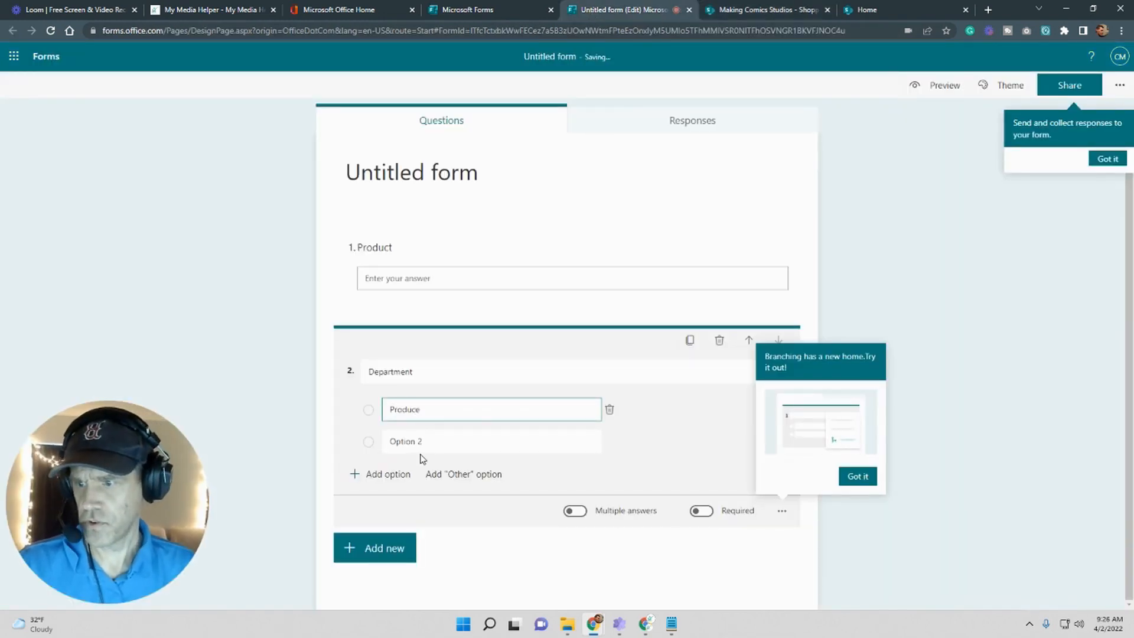
click(433, 440)
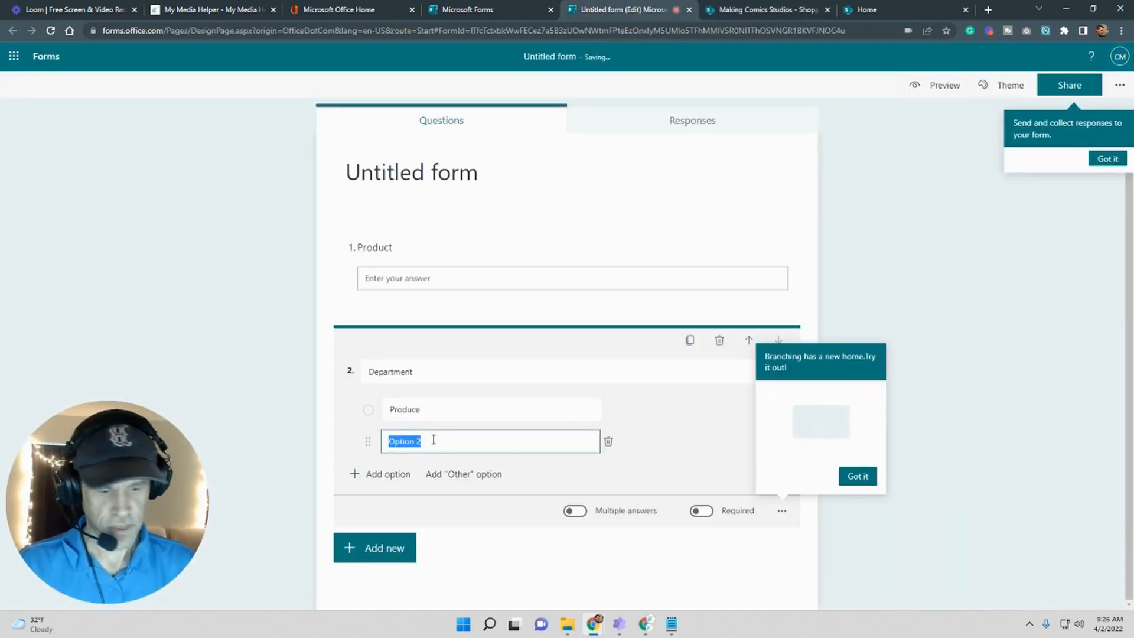
text(Meat)
click(388, 476)
text(C)
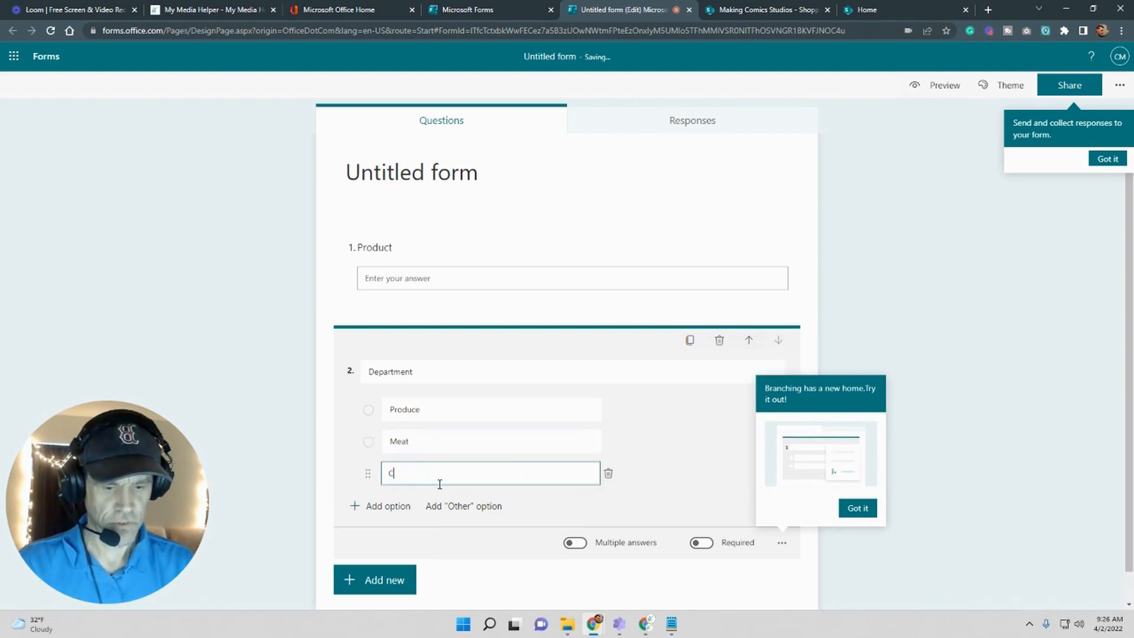
text(ereal)
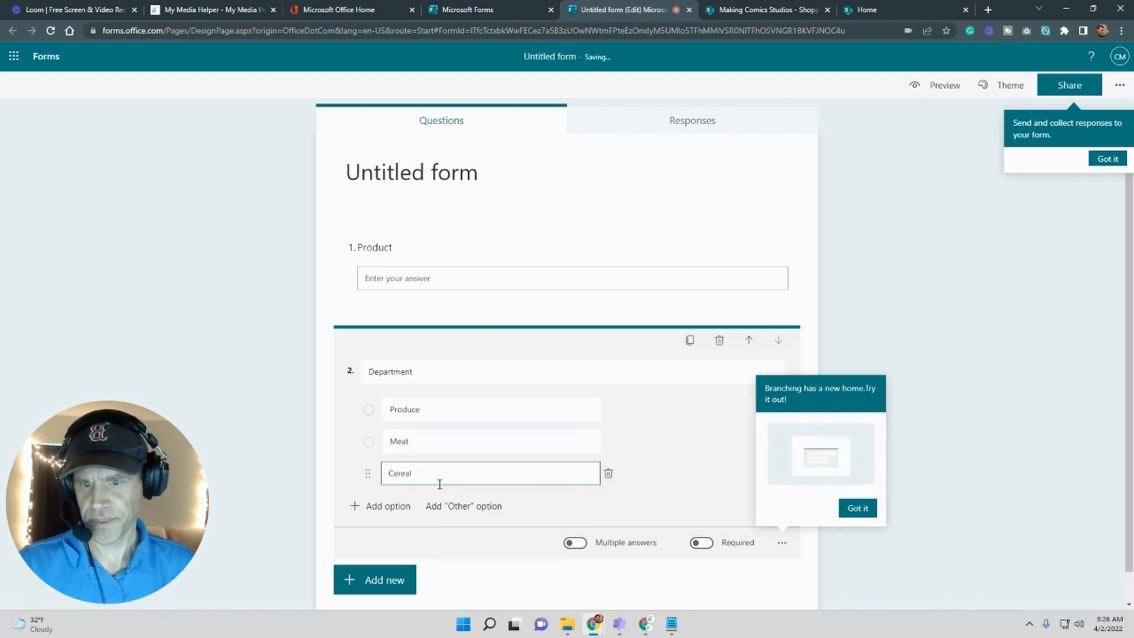
click(858, 509)
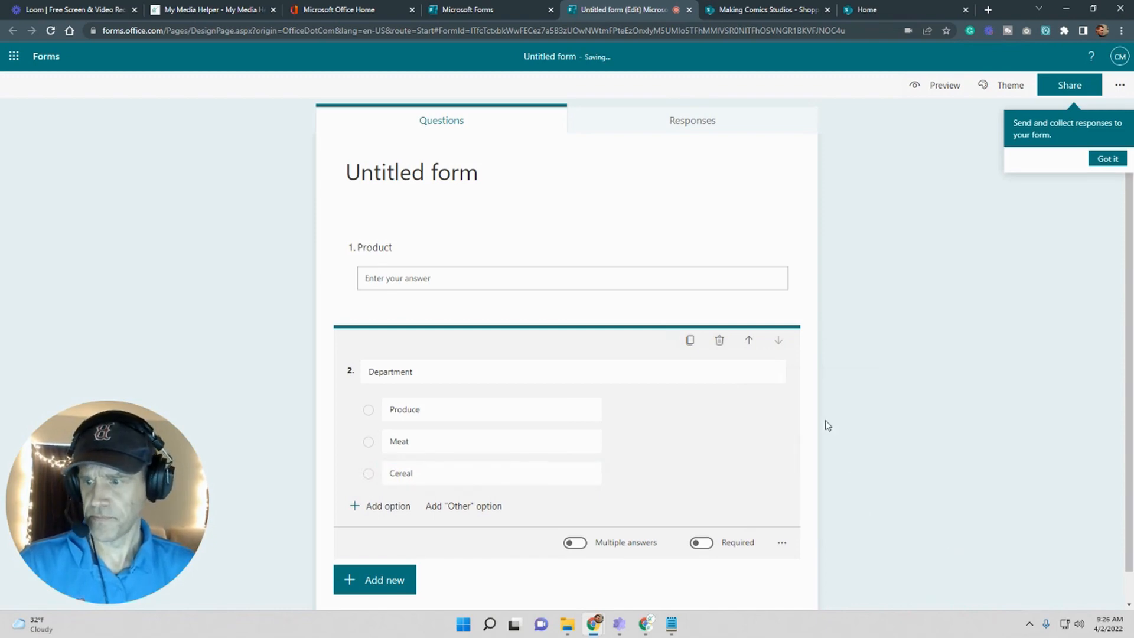
Add a text question titled "Description" after the Department question, following the Shopping List's column order.
scroll(824, 425, down, 1)
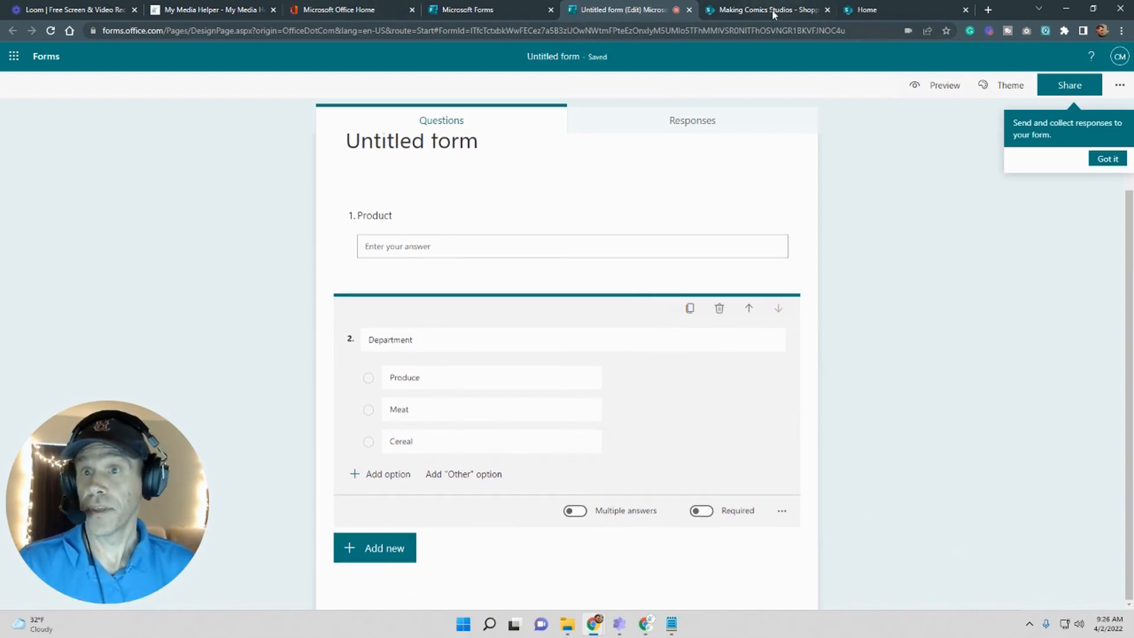
click(773, 12)
click(604, 17)
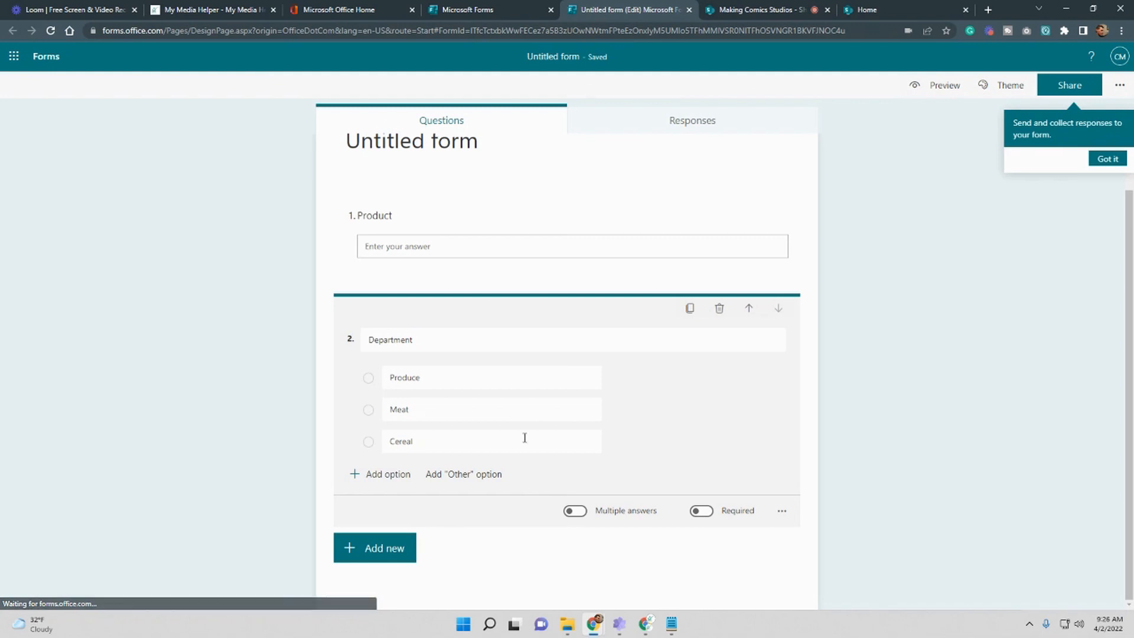
click(391, 549)
click(475, 552)
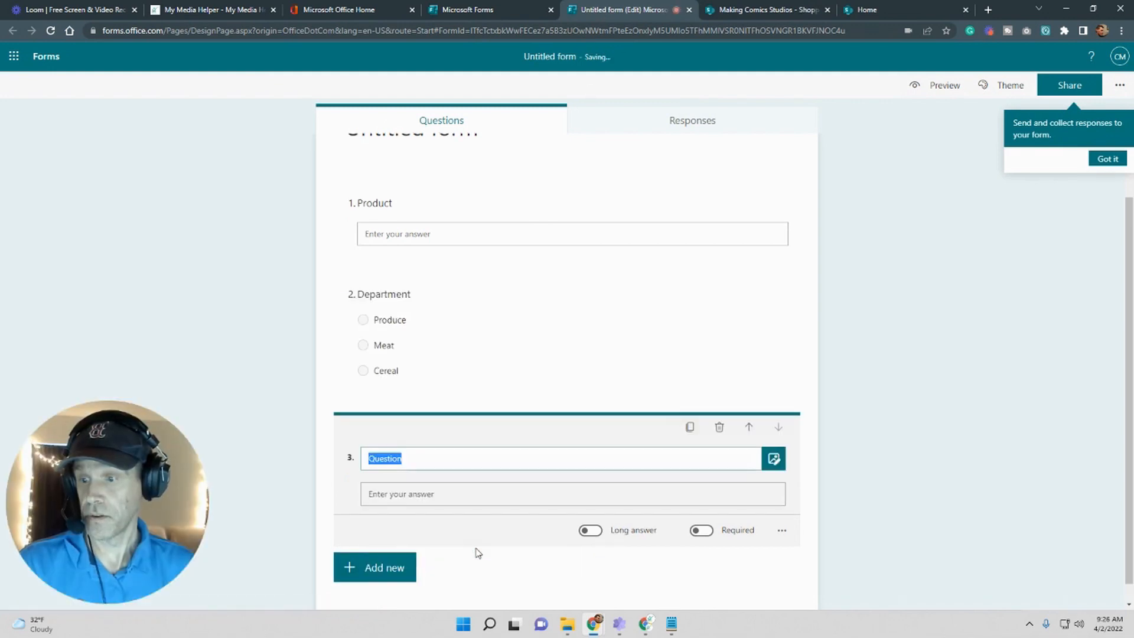
text(Des)
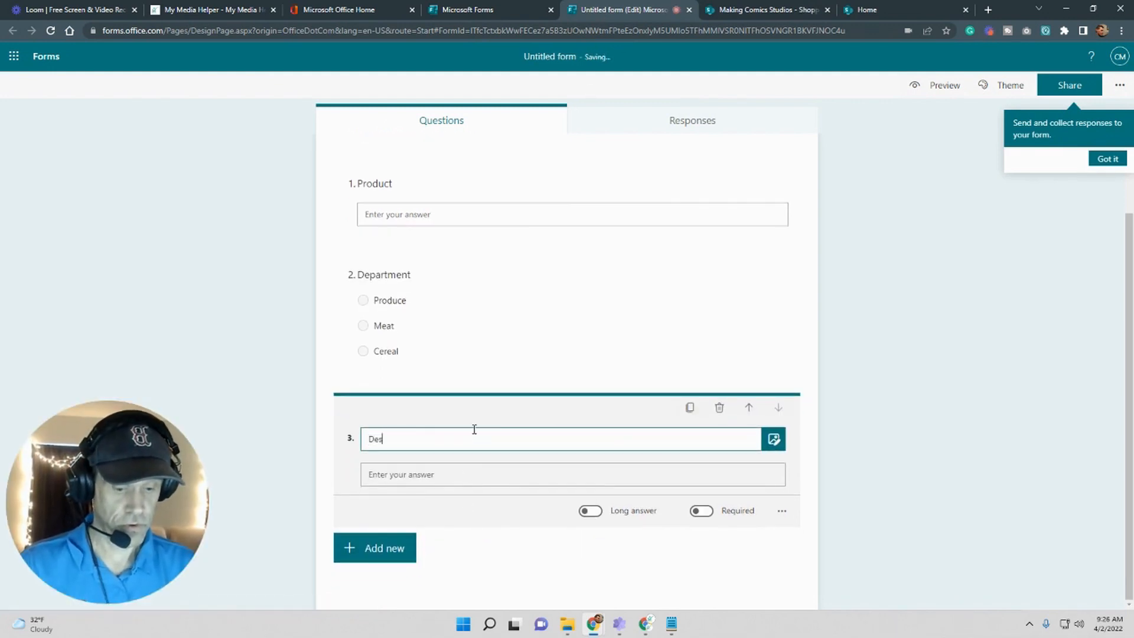
text(cription)
click(514, 587)
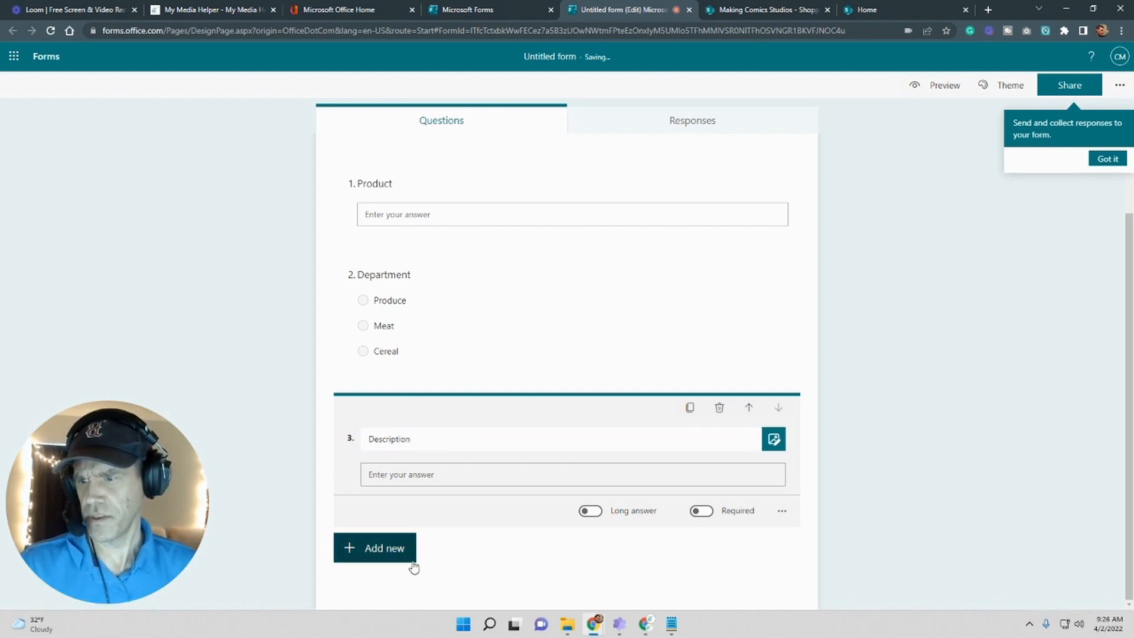
Add a text question titled "Aisle" after the Description question and look over the form's questions.
click(380, 554)
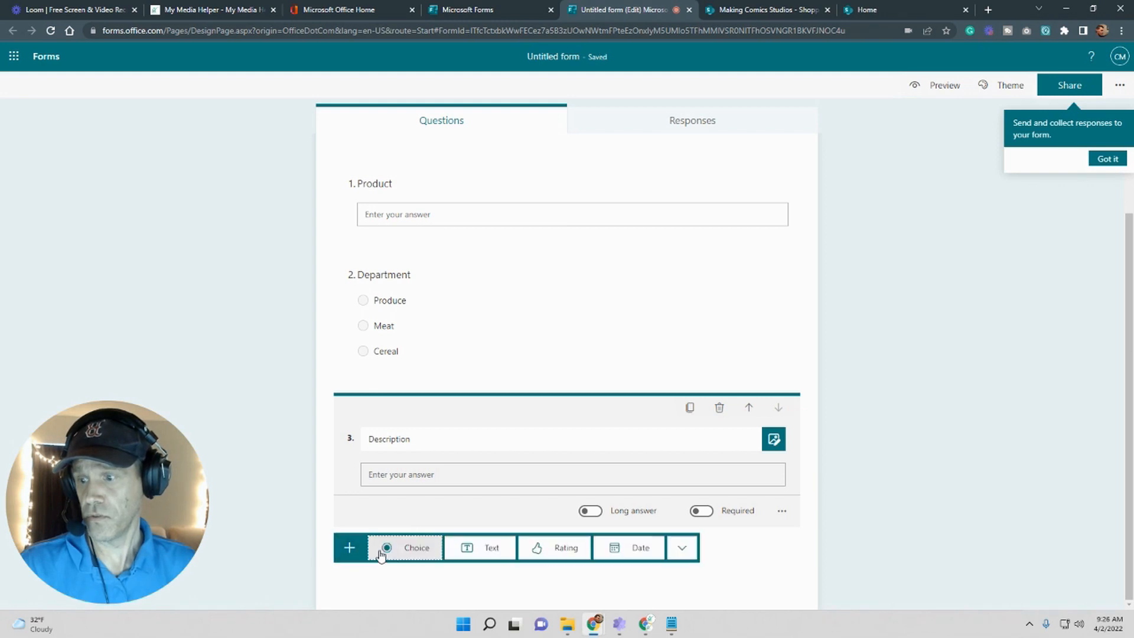
click(484, 549)
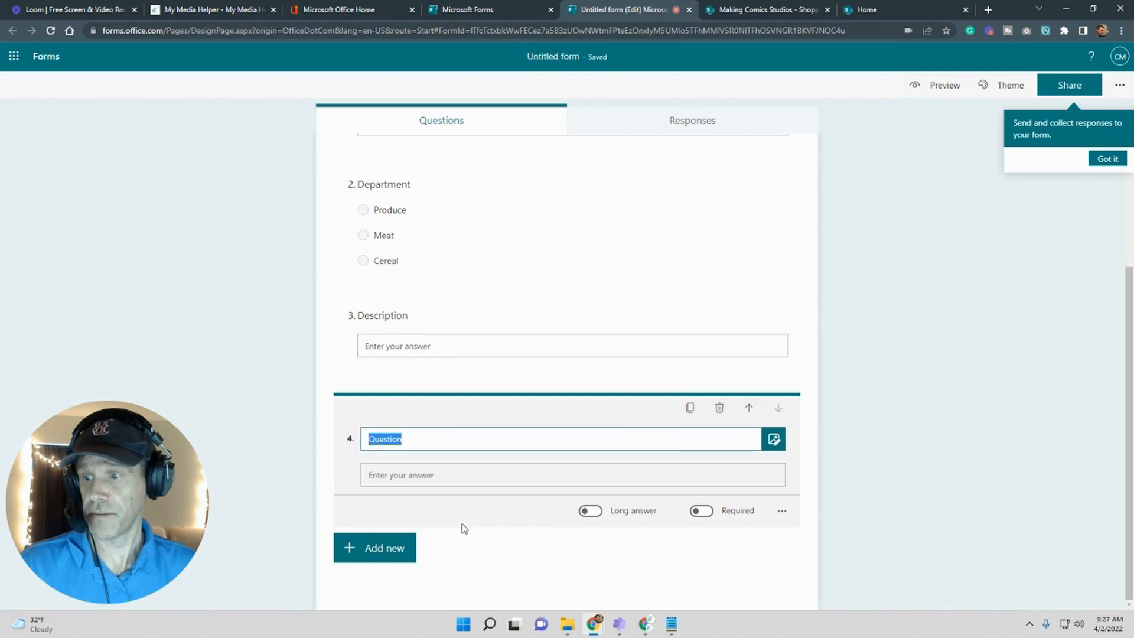
text(A)
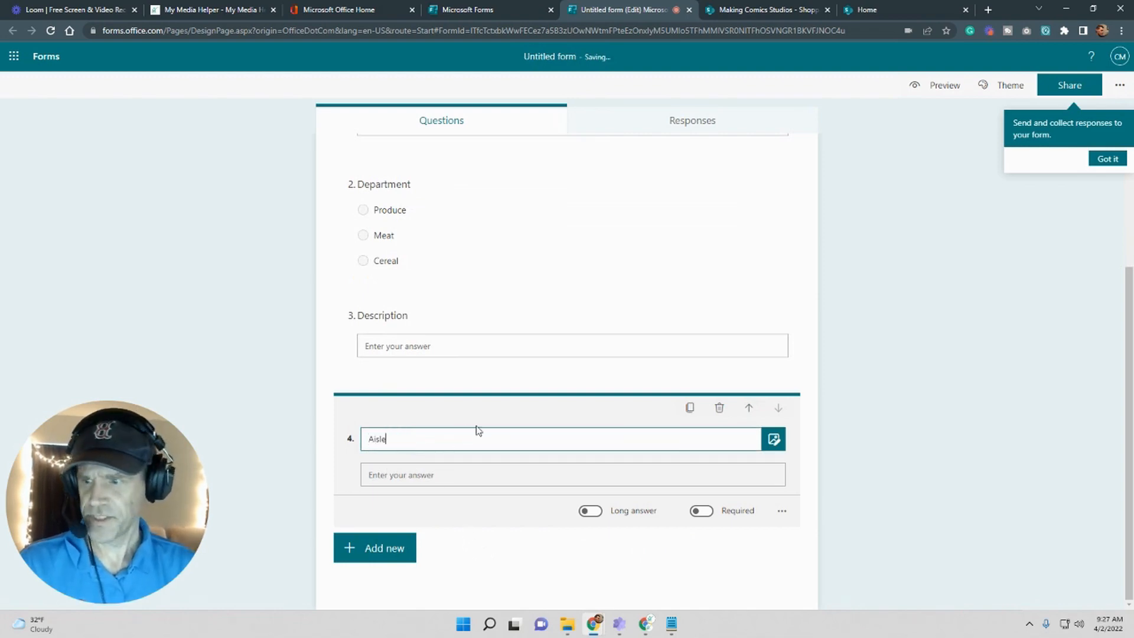
text(isle)
click(975, 302)
scroll(978, 302, up, 2)
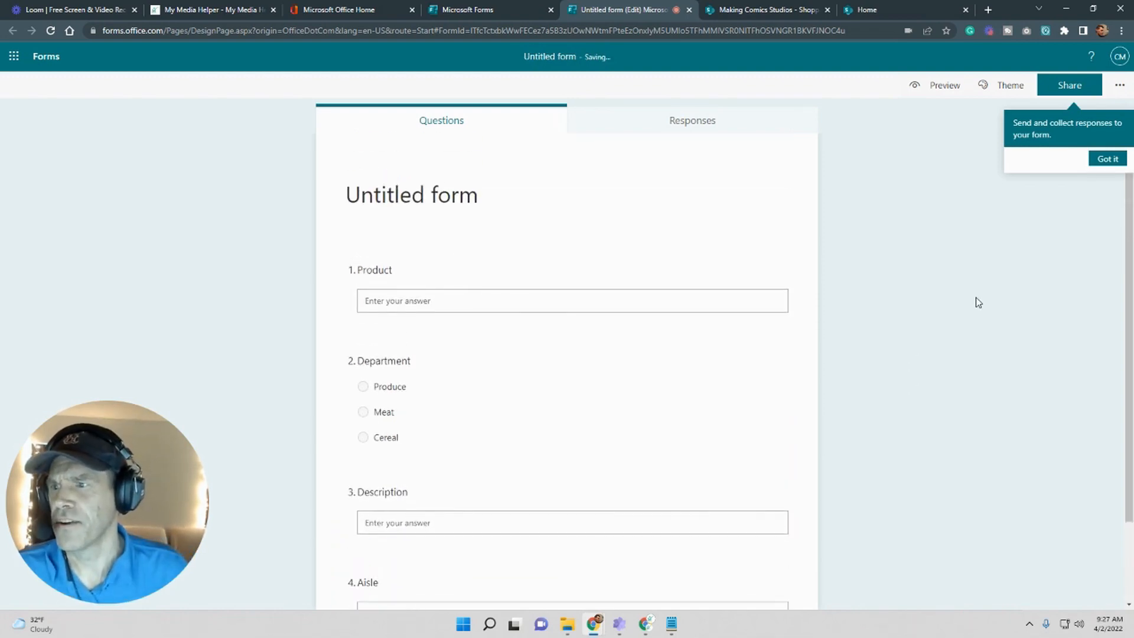
scroll(978, 302, down, 2)
scroll(977, 302, up, 2)
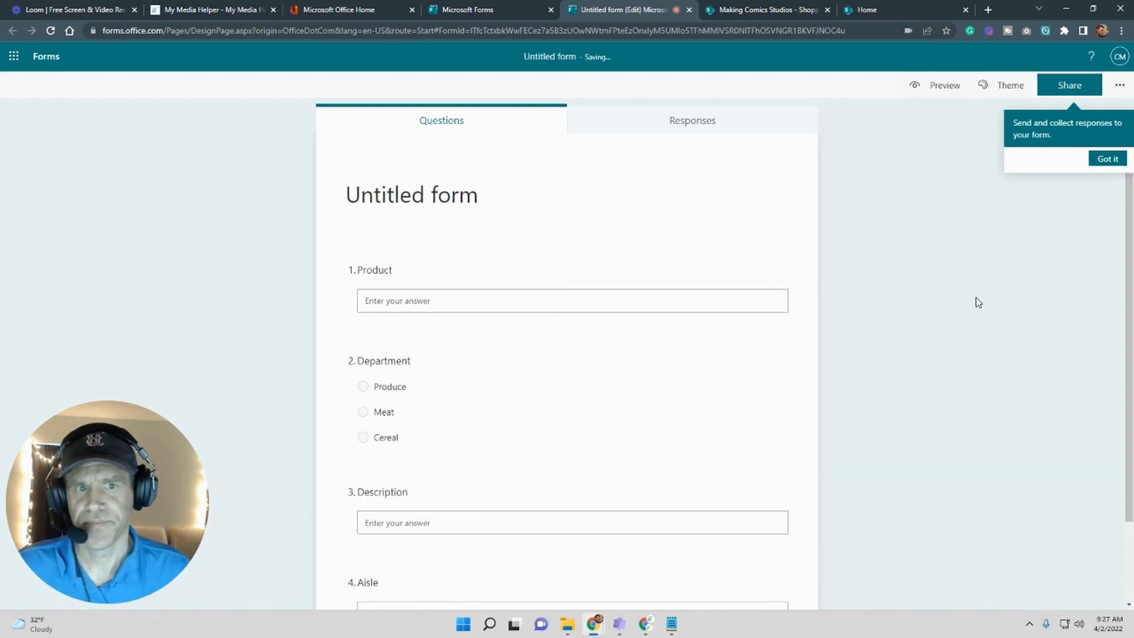
Dismiss the sharing tip and copy the form's response link, available to people in the organization.
click(1102, 160)
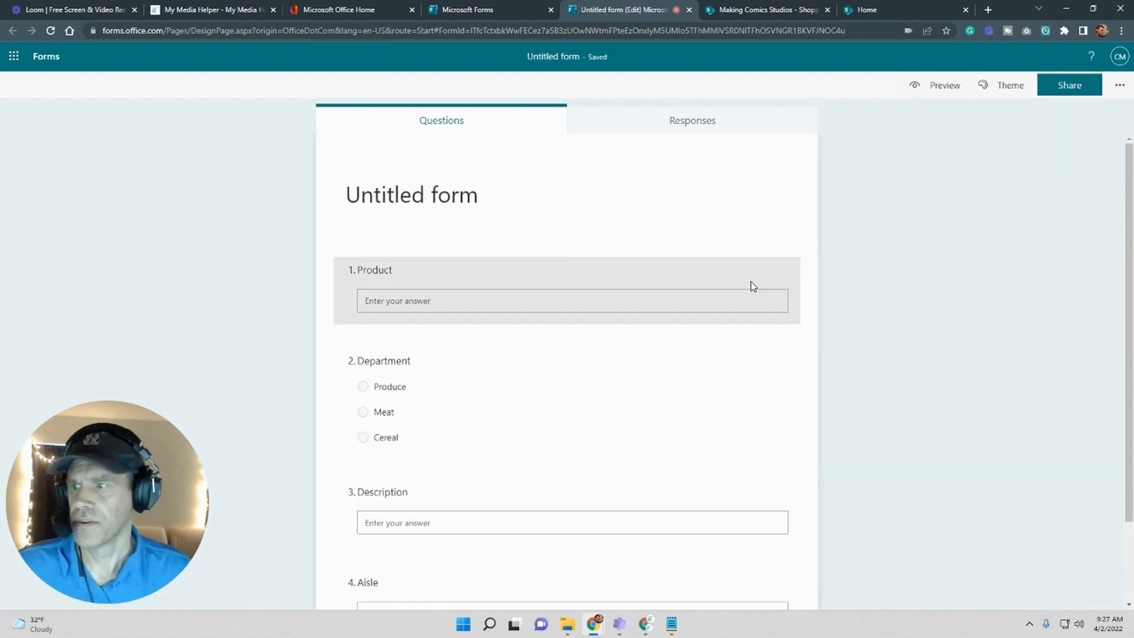
scroll(749, 281, down, 2)
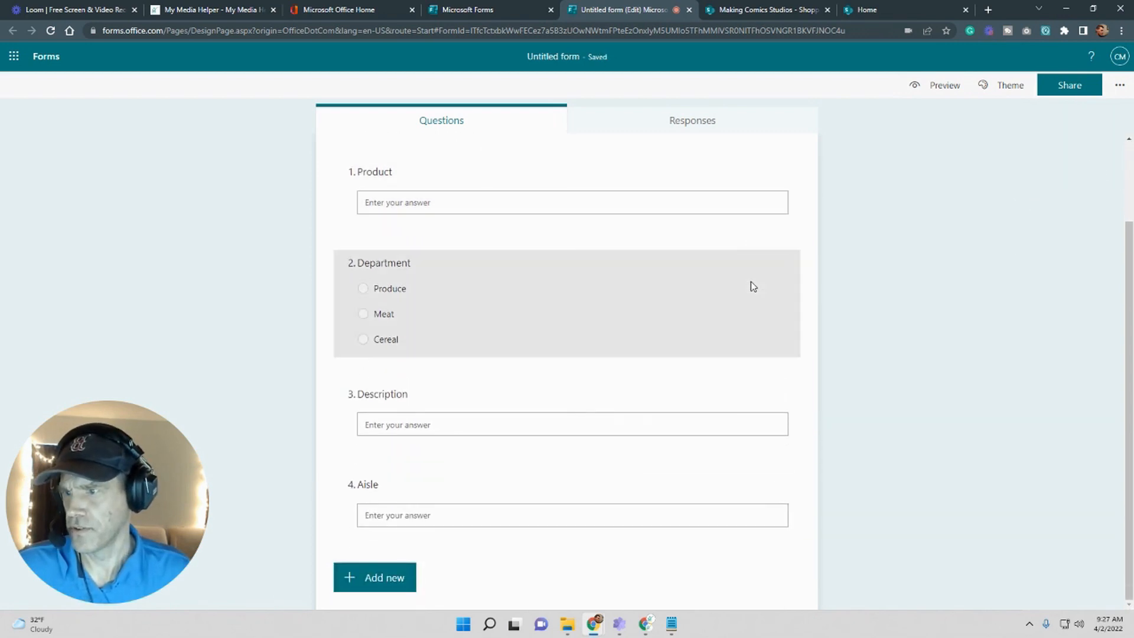
click(1070, 87)
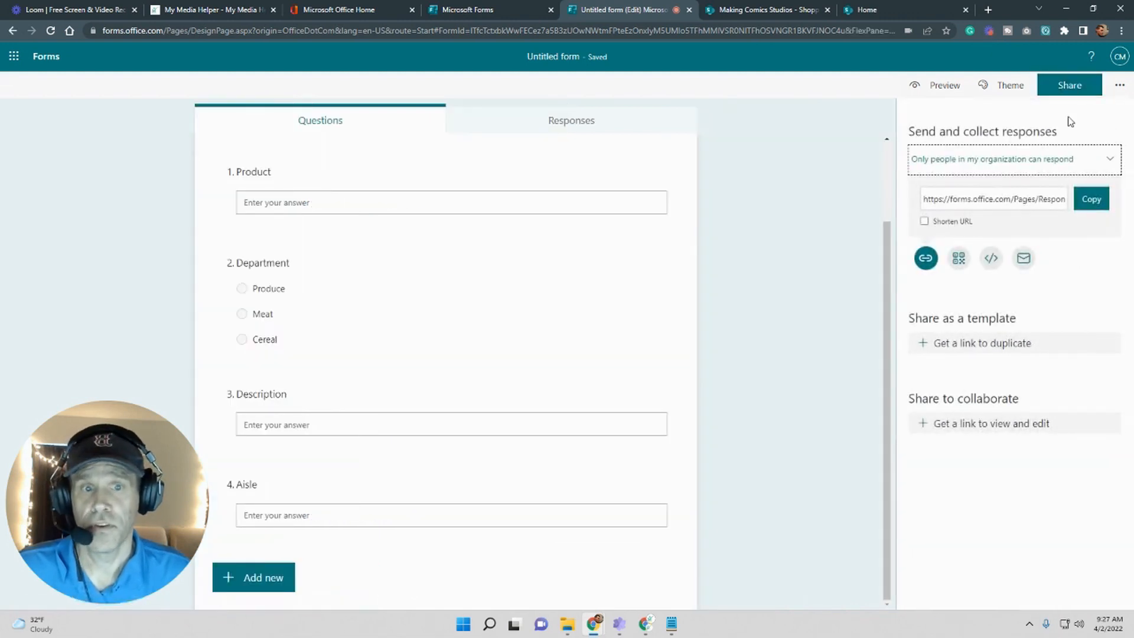
click(1082, 204)
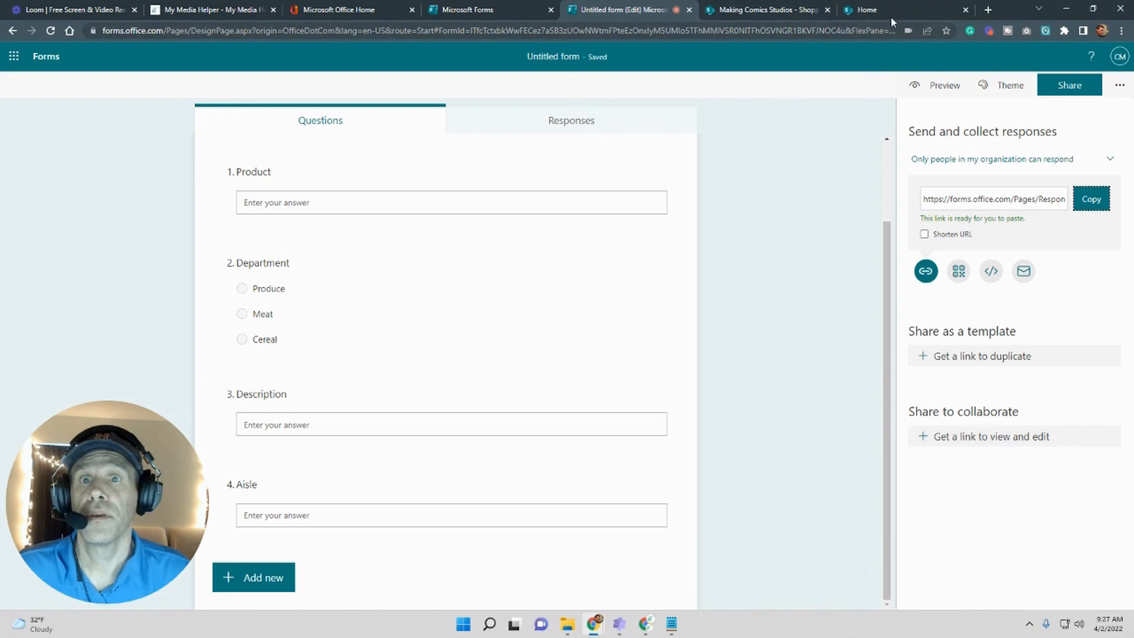
Open the copied response link in a new browser tab and look over the form as a respondent sees it.
click(988, 9)
drag(939, 11, 786, 21)
right_click(242, 27)
click(182, 29)
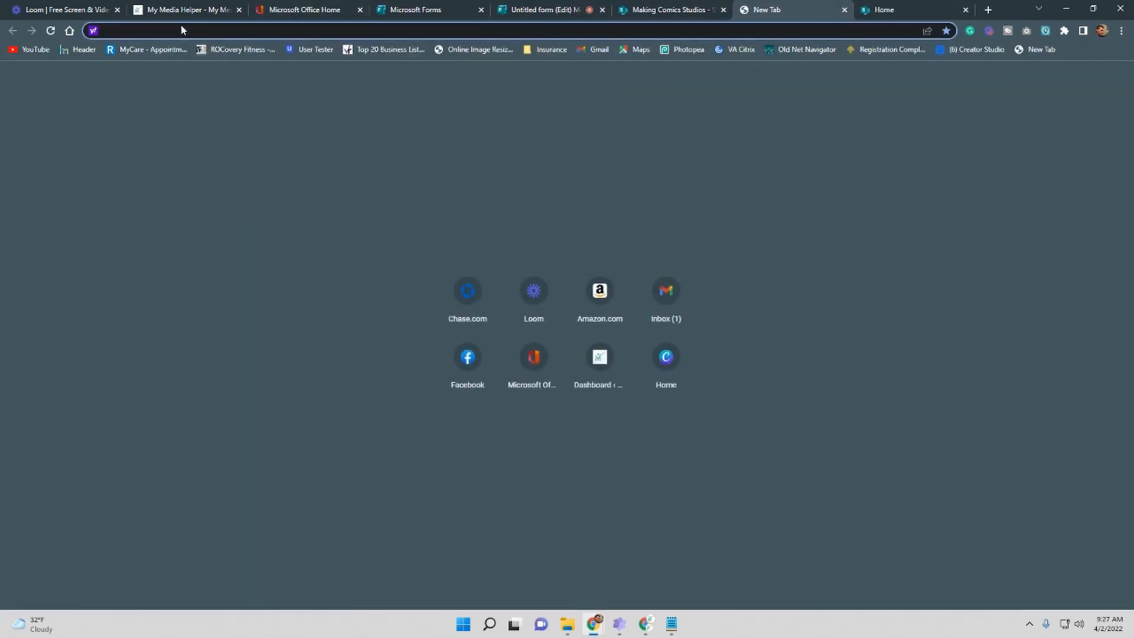
right_click(181, 27)
click(144, 32)
right_click(143, 32)
click(201, 118)
key(Return)
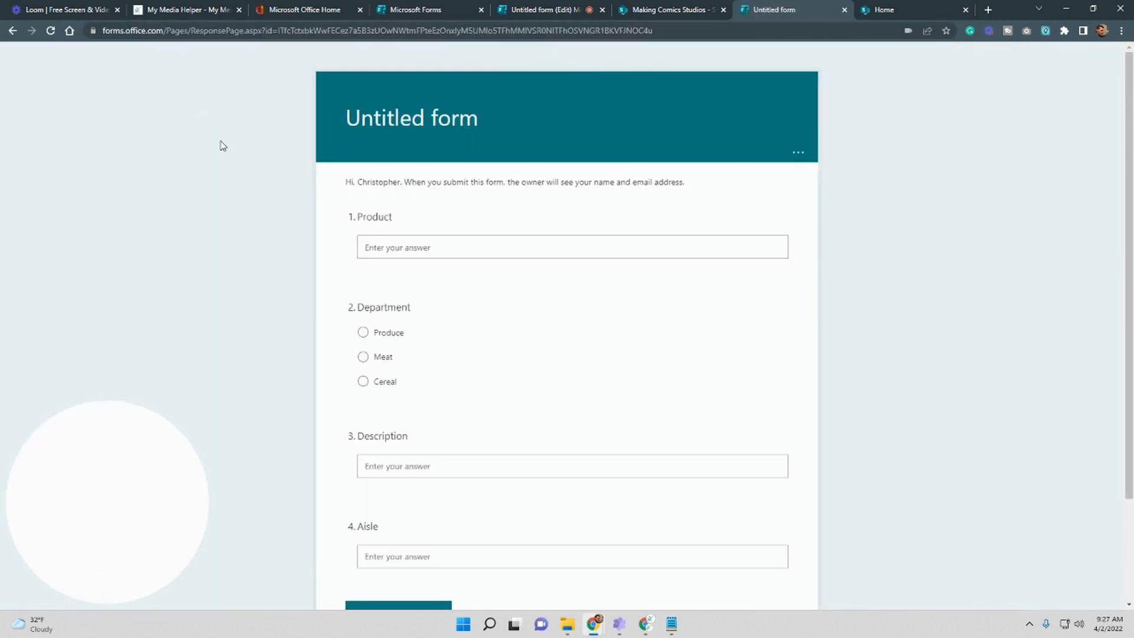
scroll(767, 329, down, 1)
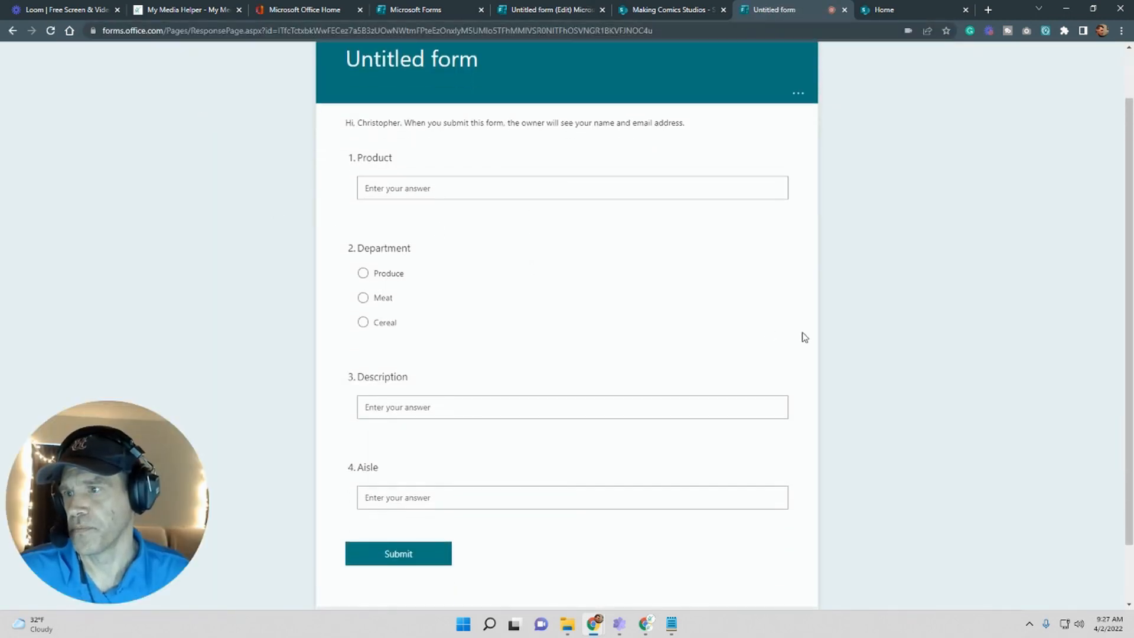
scroll(804, 336, up, 1)
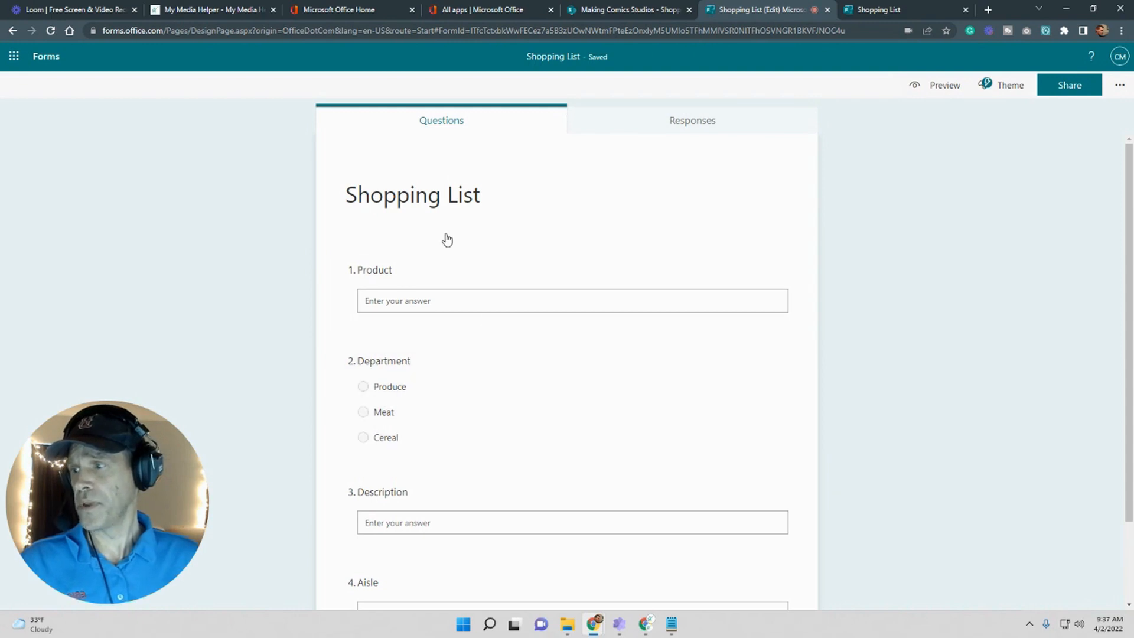
Check the form's "Shopping List" title in the editor and on the response page.
click(488, 198)
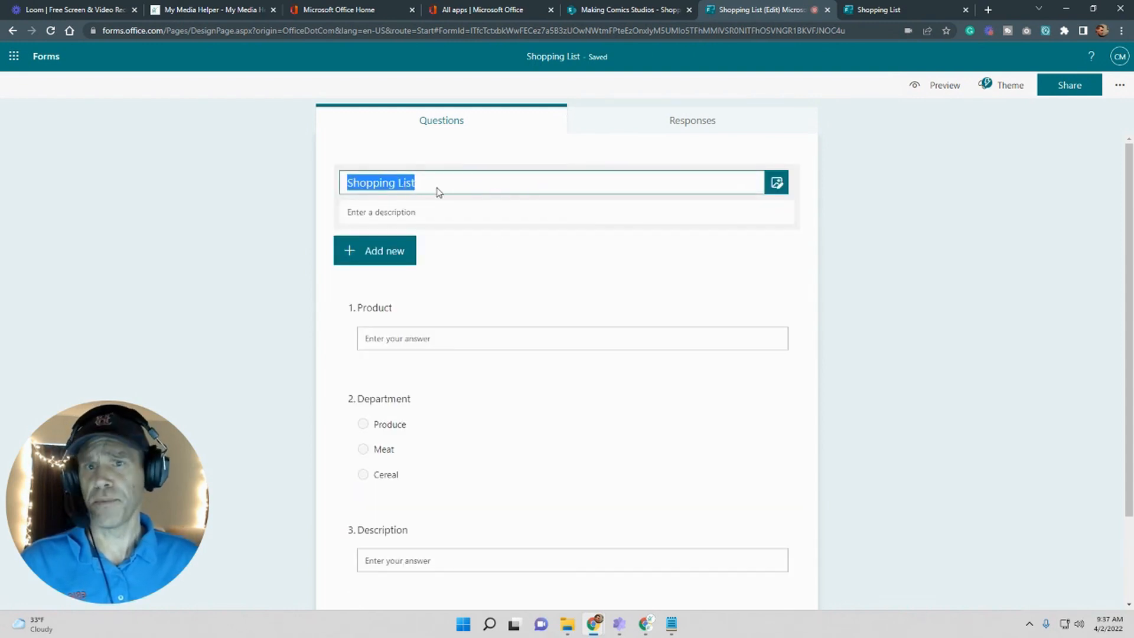
click(896, 11)
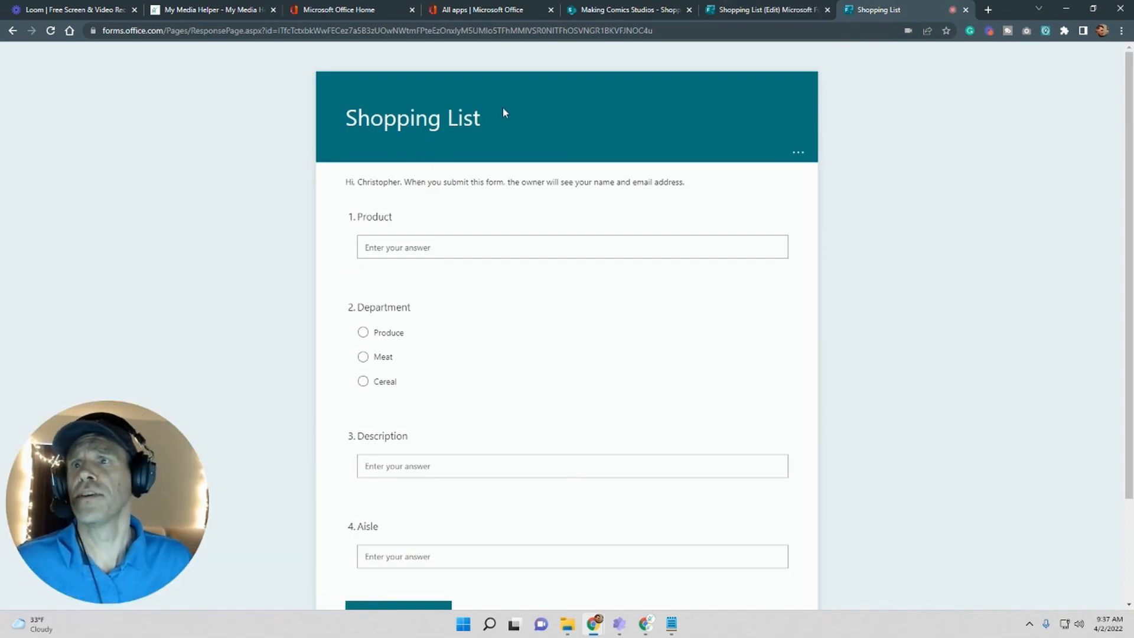
click(599, 10)
Switch to Power Automate from the Microsoft Office apps page and open the page for creating flows.
click(481, 9)
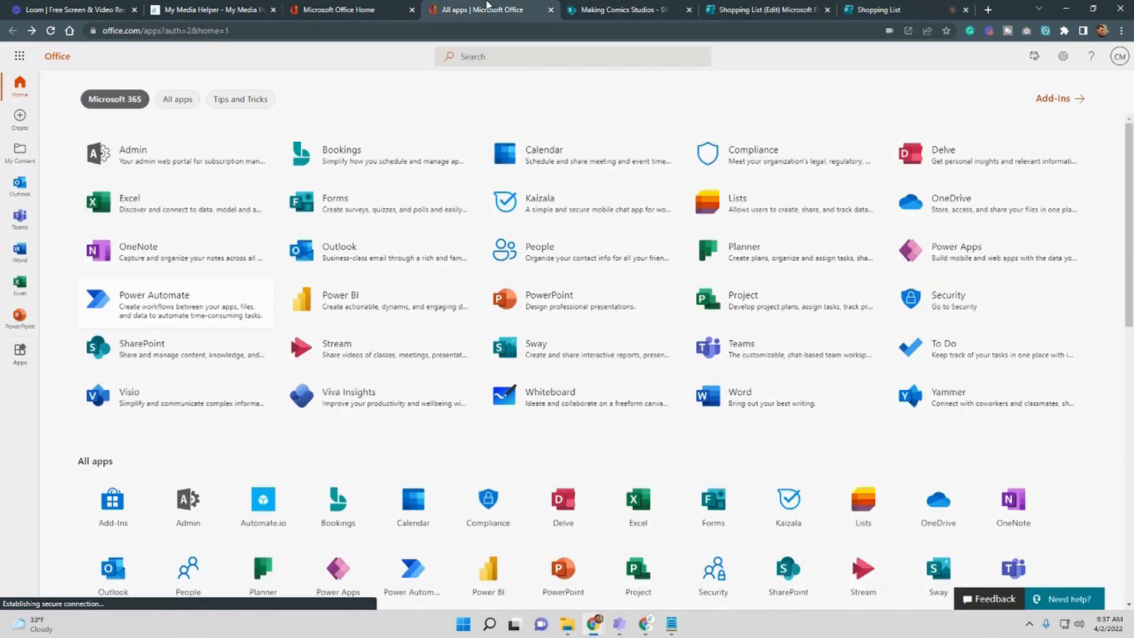
click(160, 297)
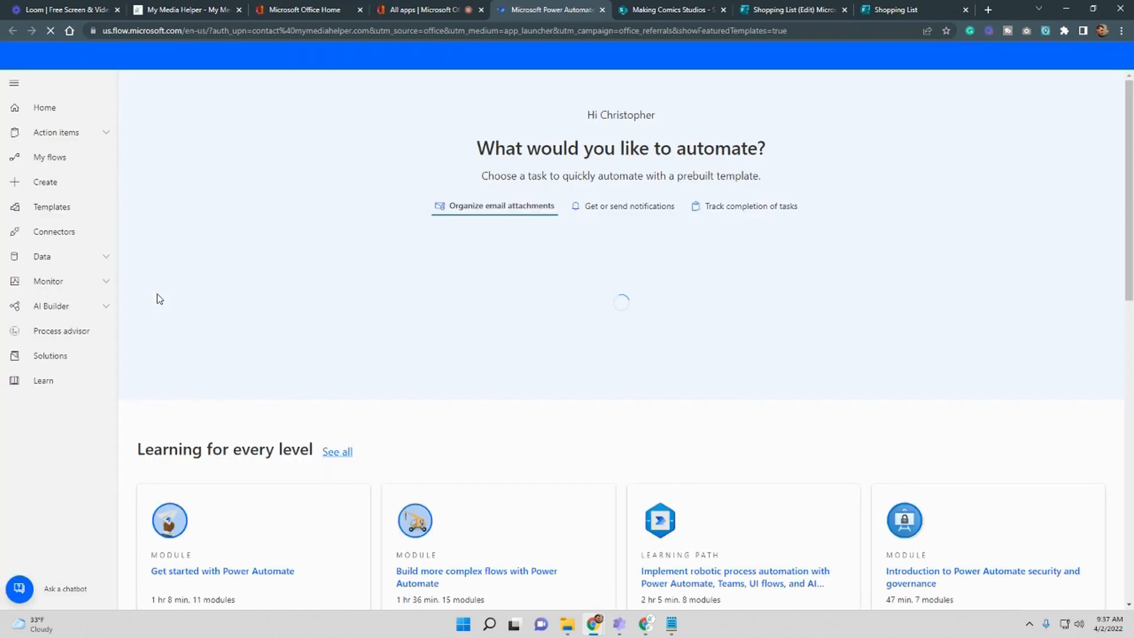
click(47, 182)
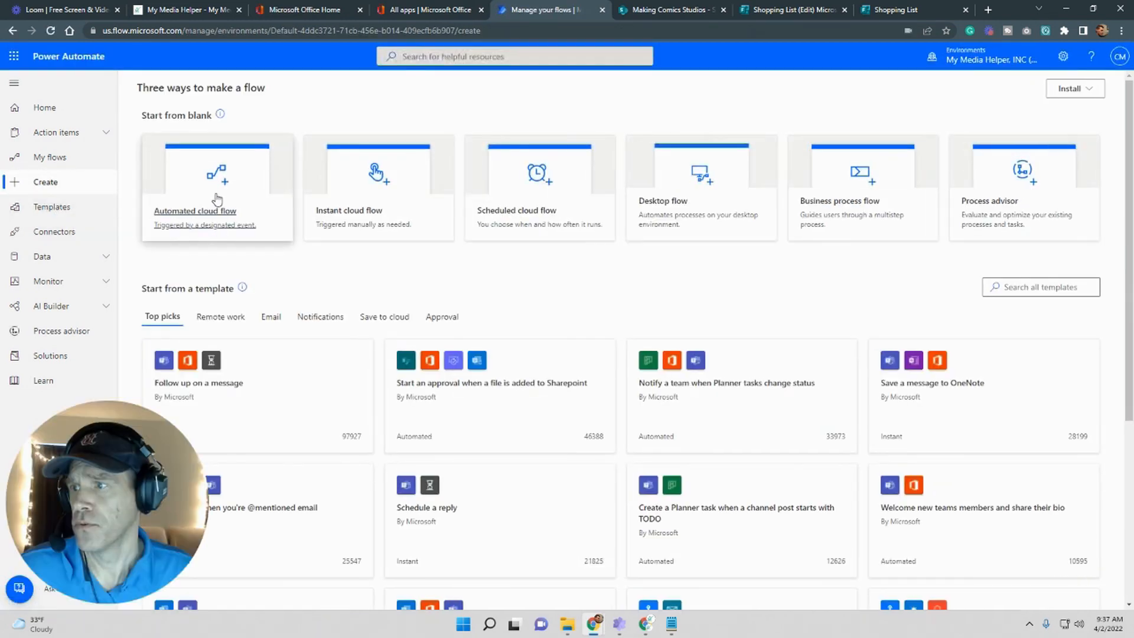
Create an automated cloud flow named "Shopping List" with the Microsoft Forms trigger "When a new response is submitted", using the Shopping List form.
click(217, 199)
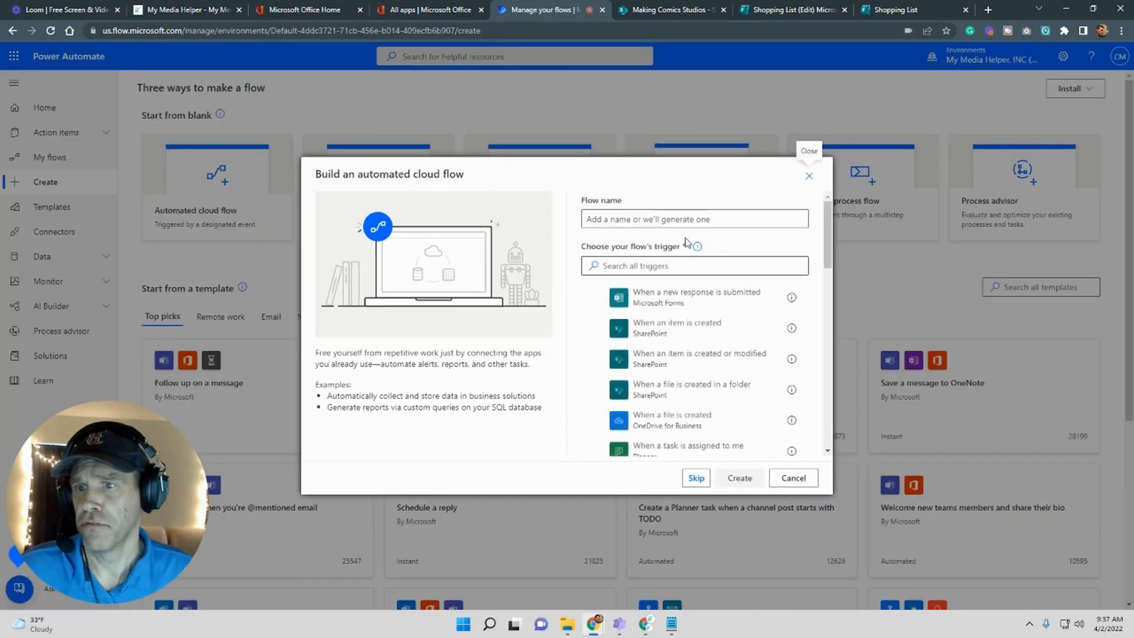
text(Shopping List)
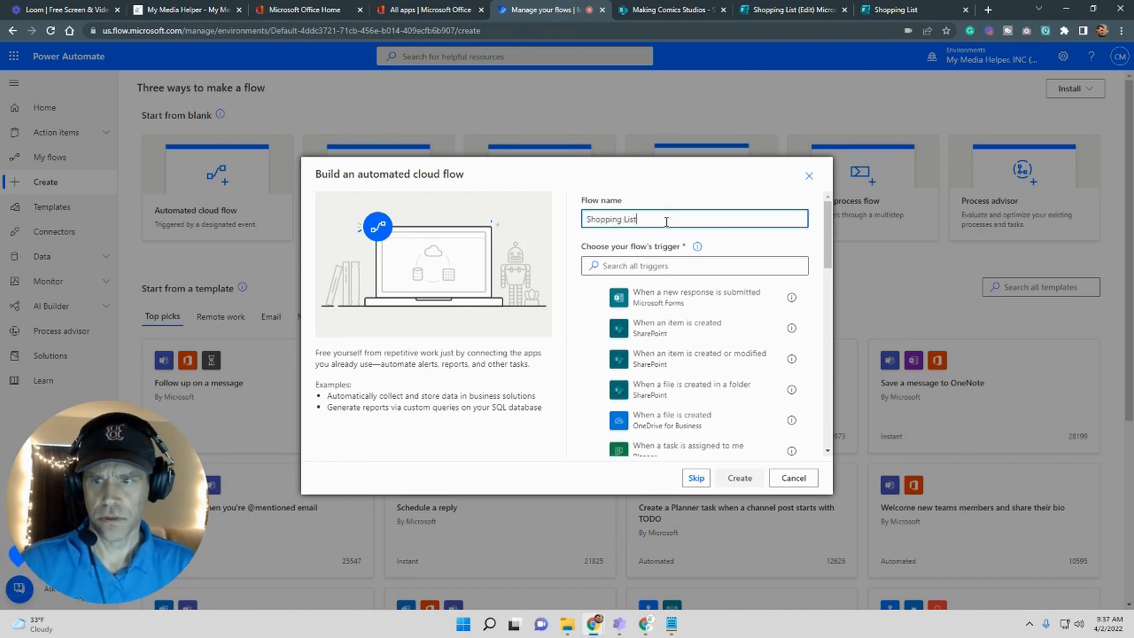
click(708, 266)
text(form)
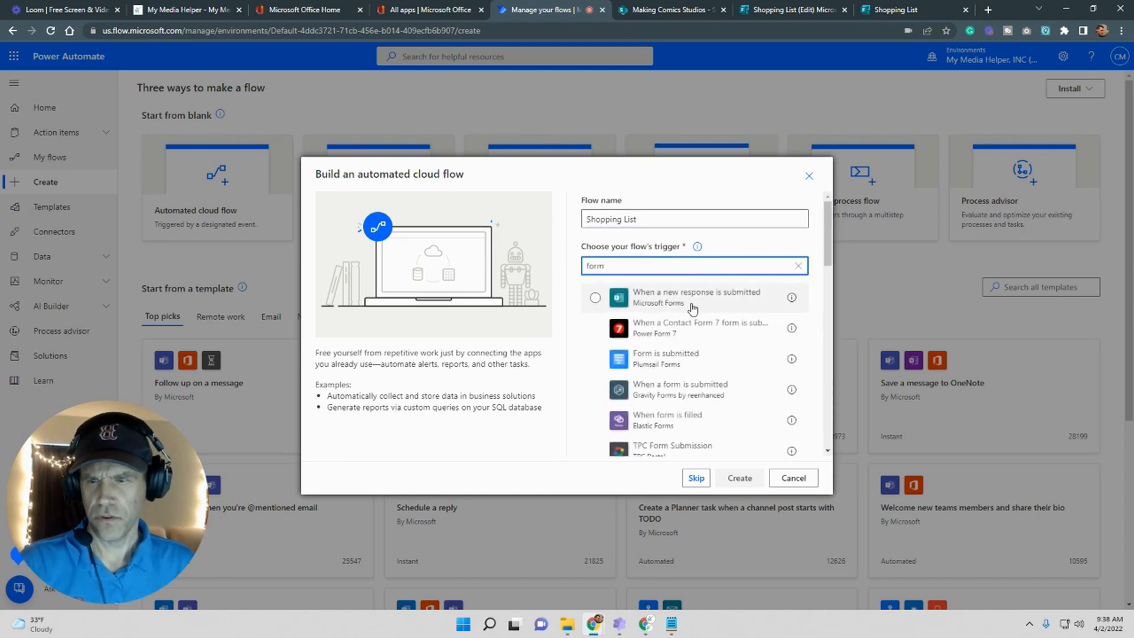
click(690, 306)
click(735, 480)
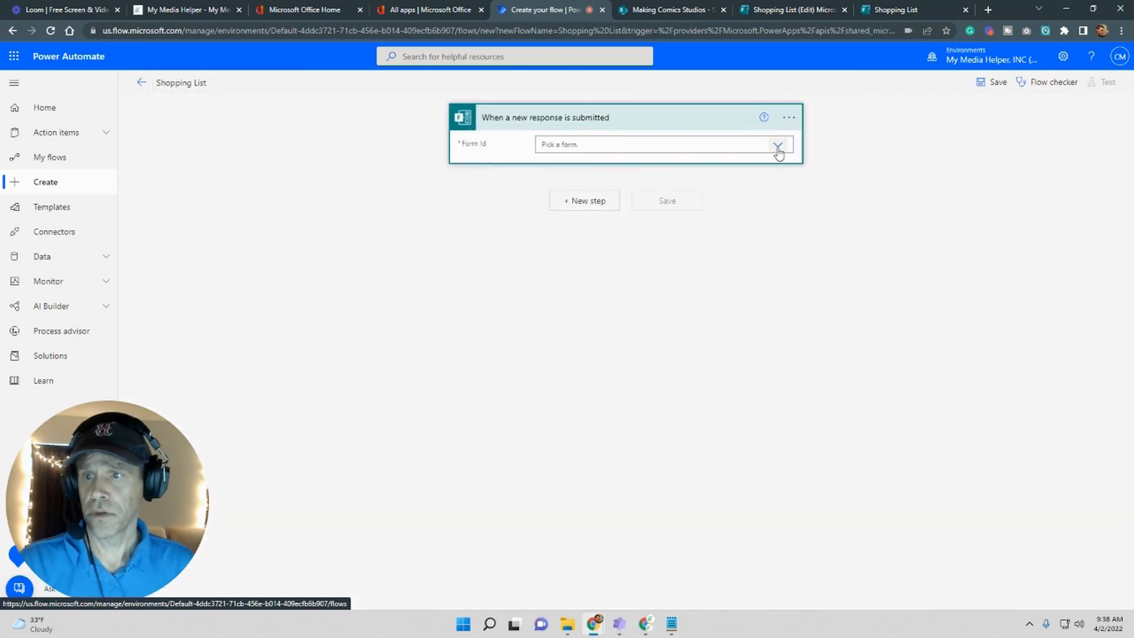
click(777, 145)
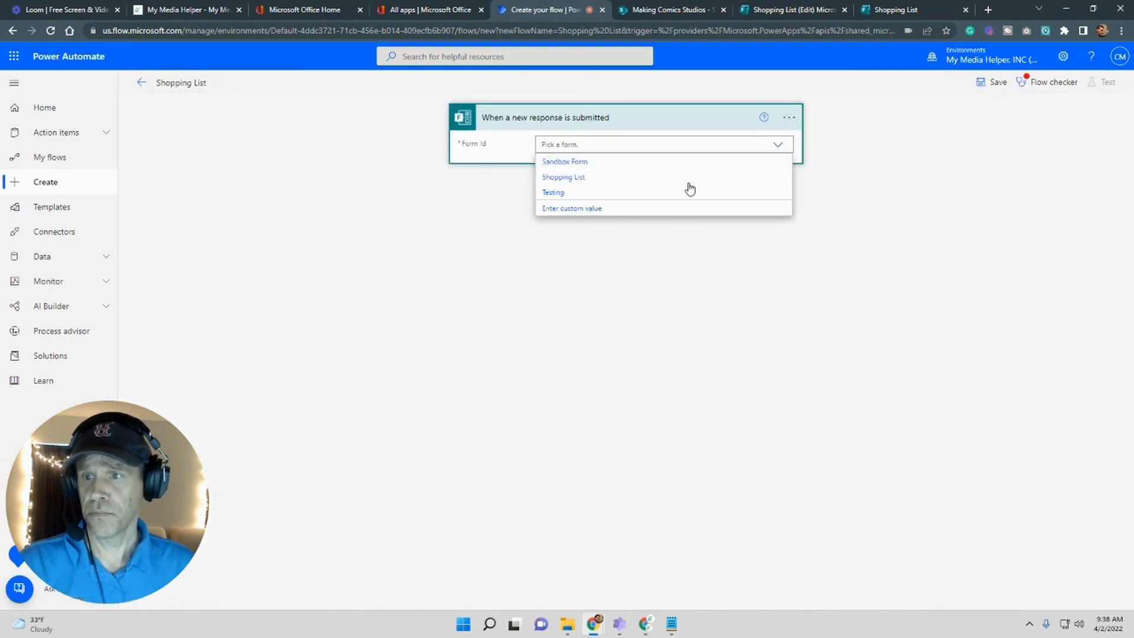
click(594, 178)
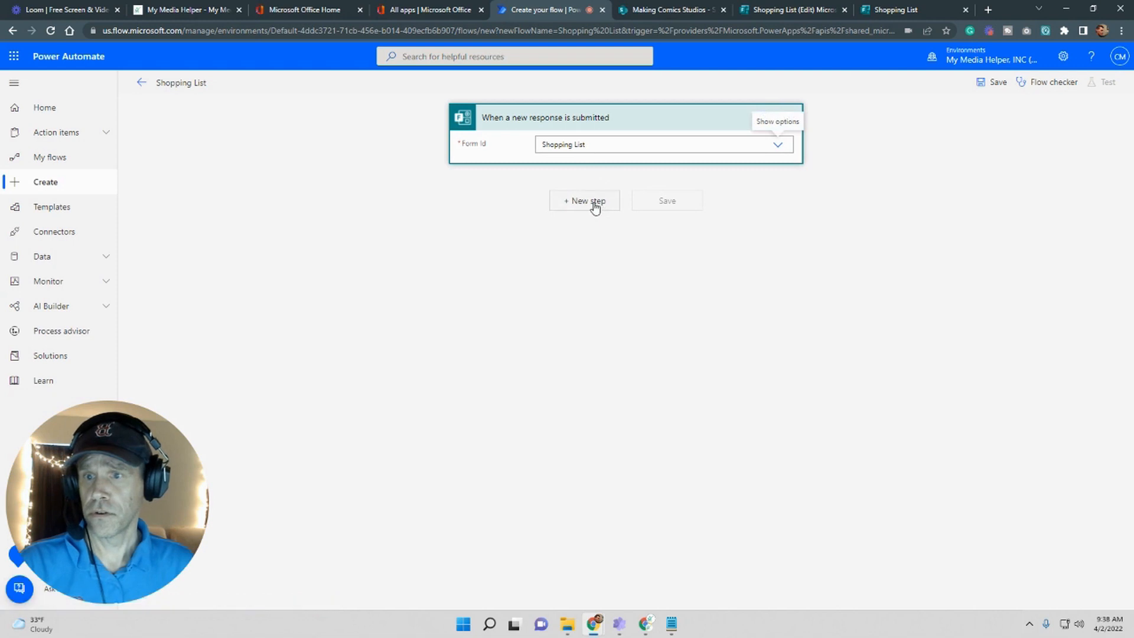
Add a Microsoft Forms "Get response details" action for the Shopping List form, with the trigger's Response Id as its response ID.
click(592, 203)
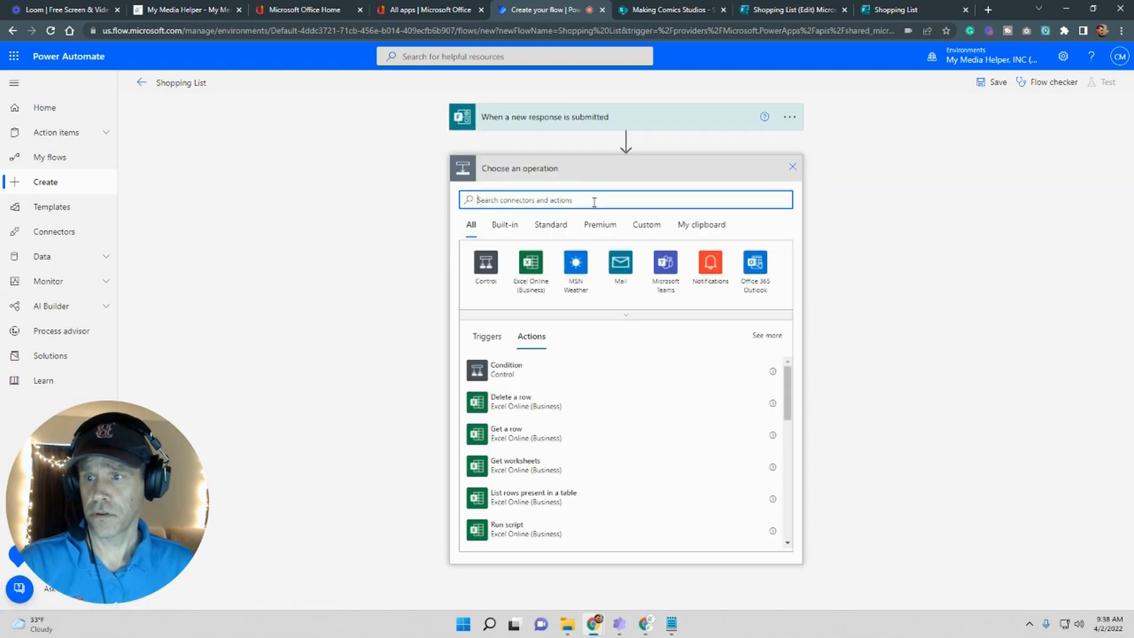
text(form)
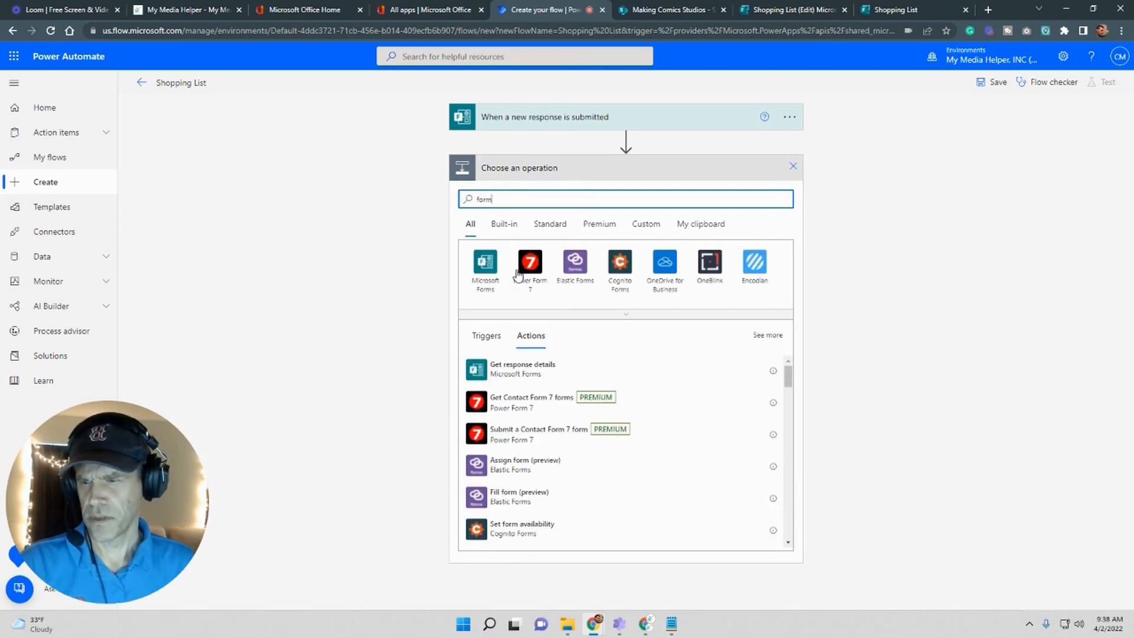
click(529, 372)
click(775, 198)
click(613, 229)
click(616, 219)
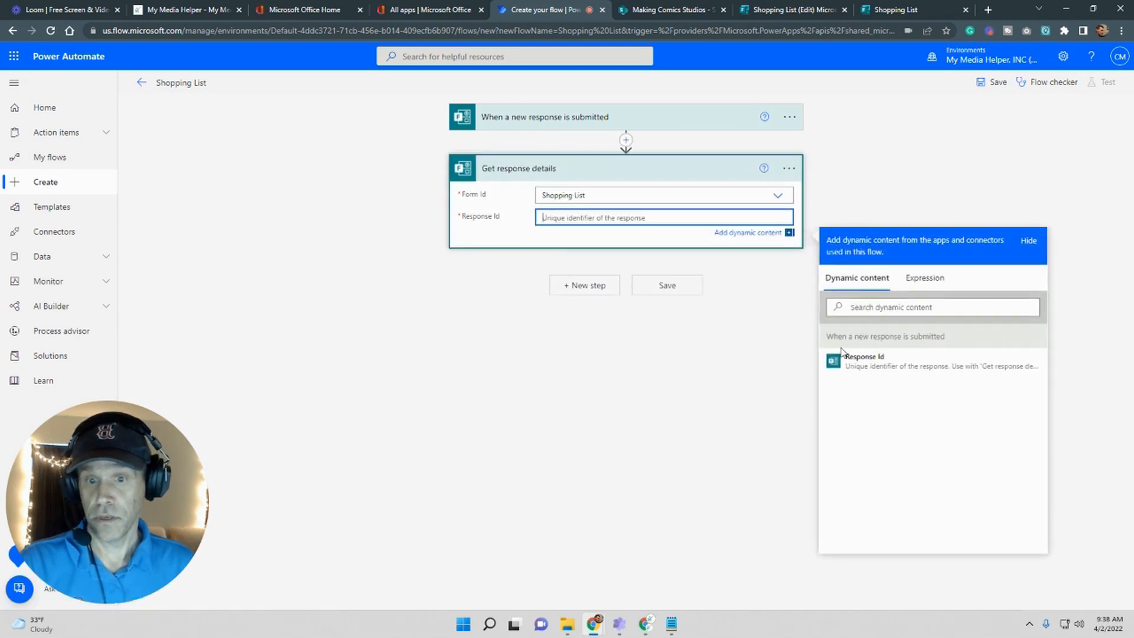
click(864, 361)
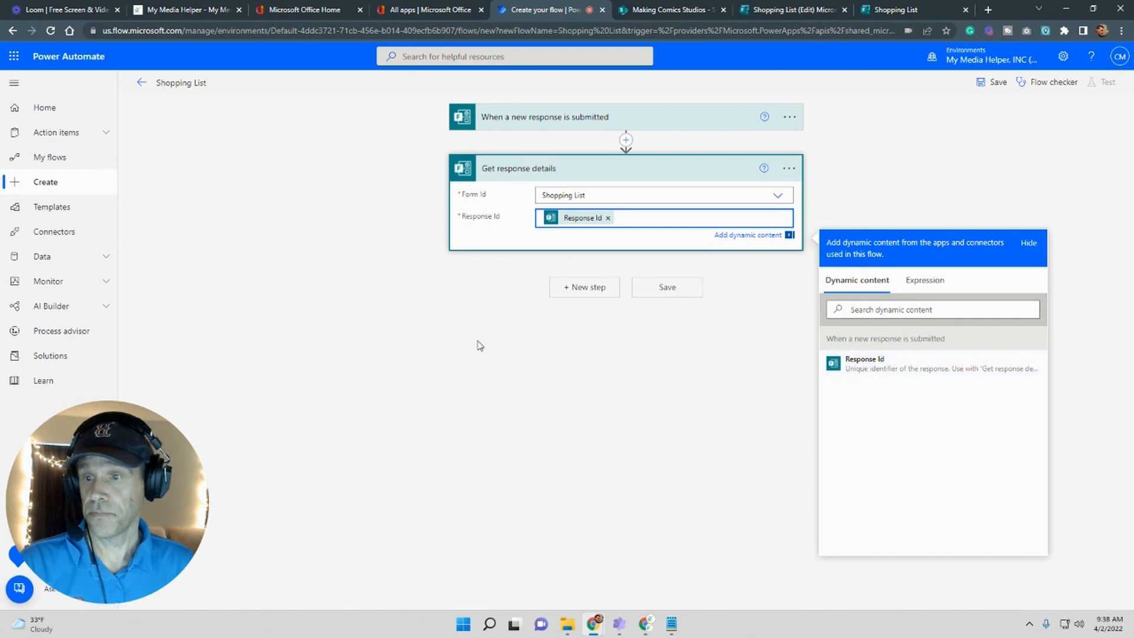
Add a SharePoint "Create item" action after the Get response details action.
click(589, 289)
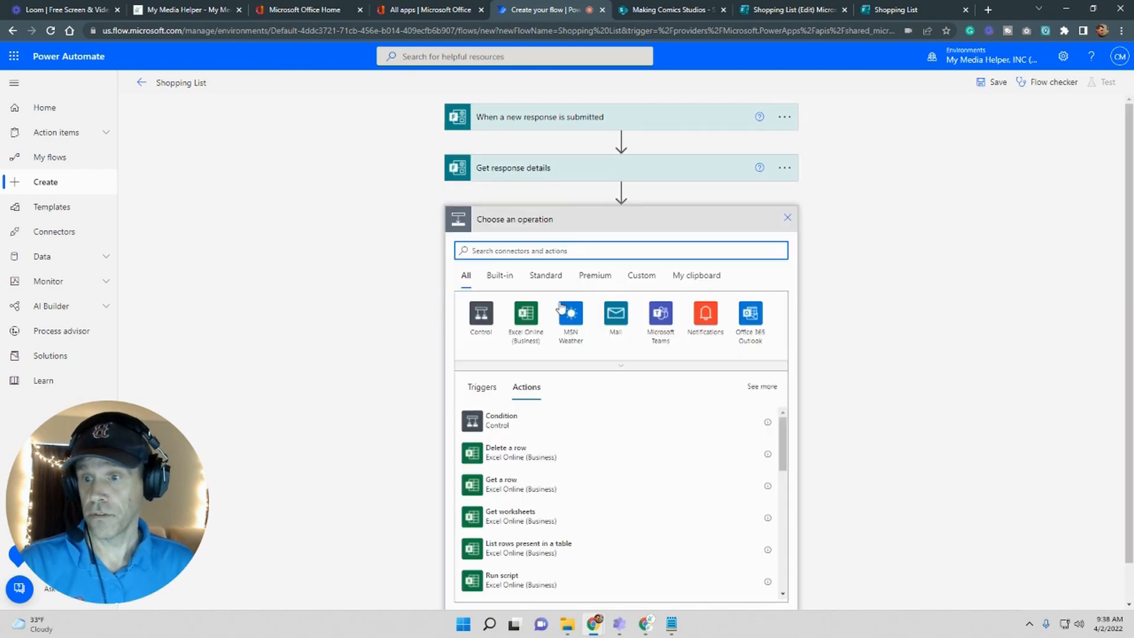
text(s)
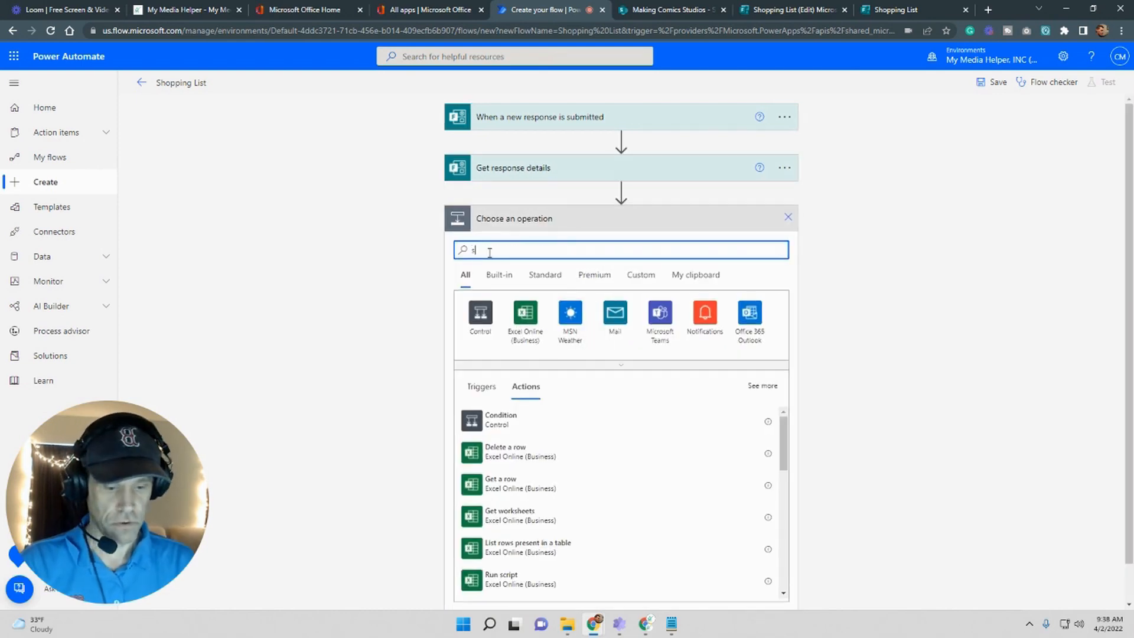
text(harepoint)
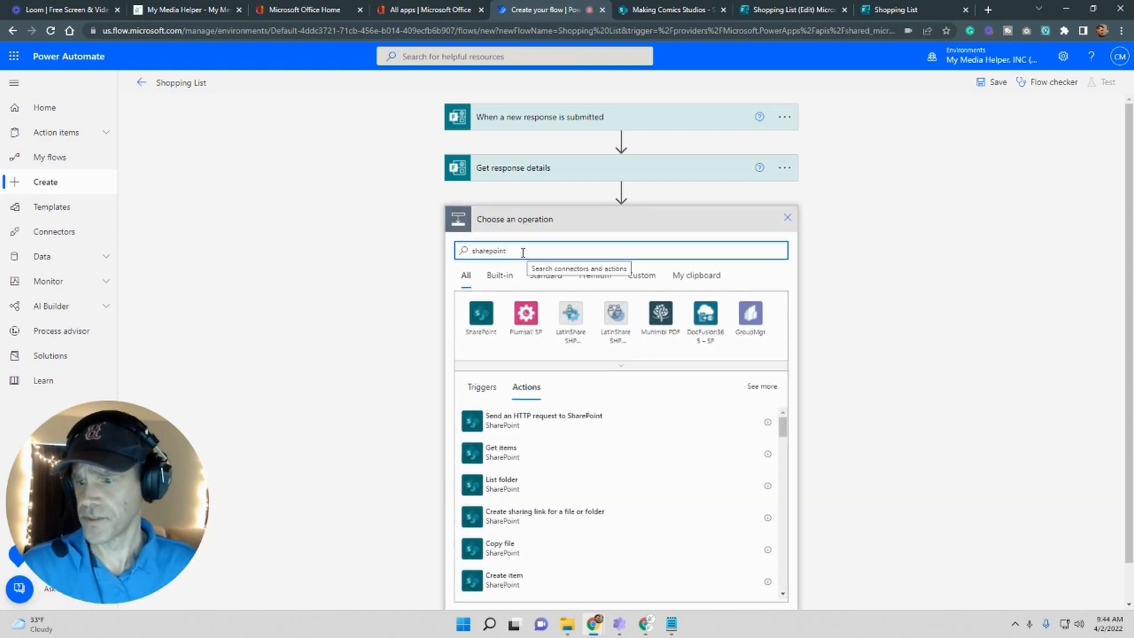
click(508, 575)
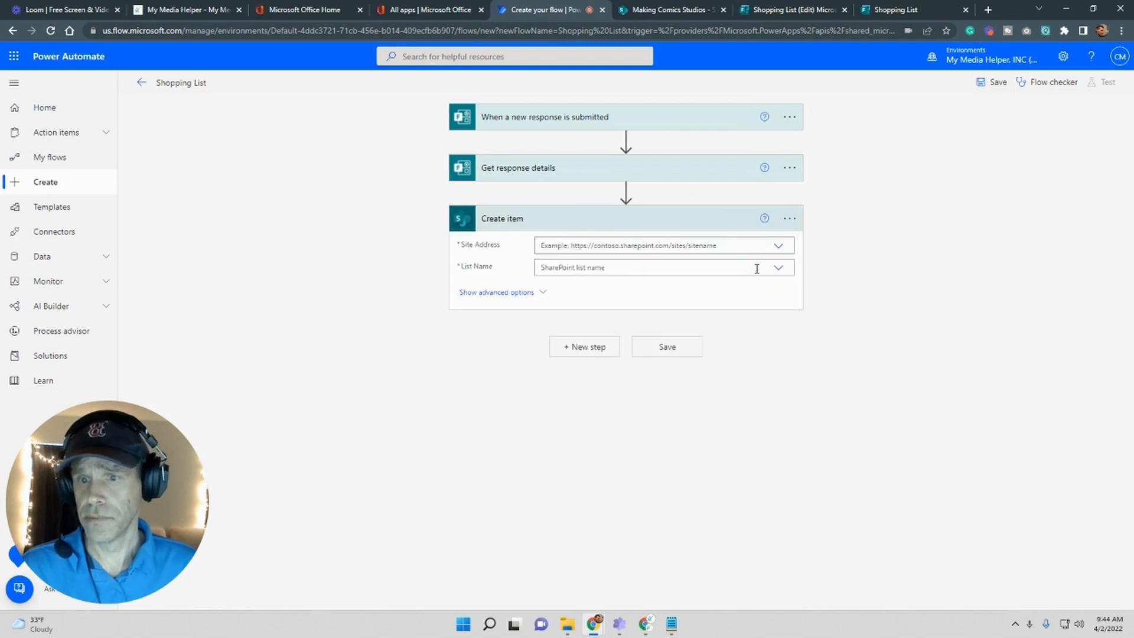
Set the Create item action to the Making Comics Studios site and its Shopping List, with the advanced options shown.
click(779, 246)
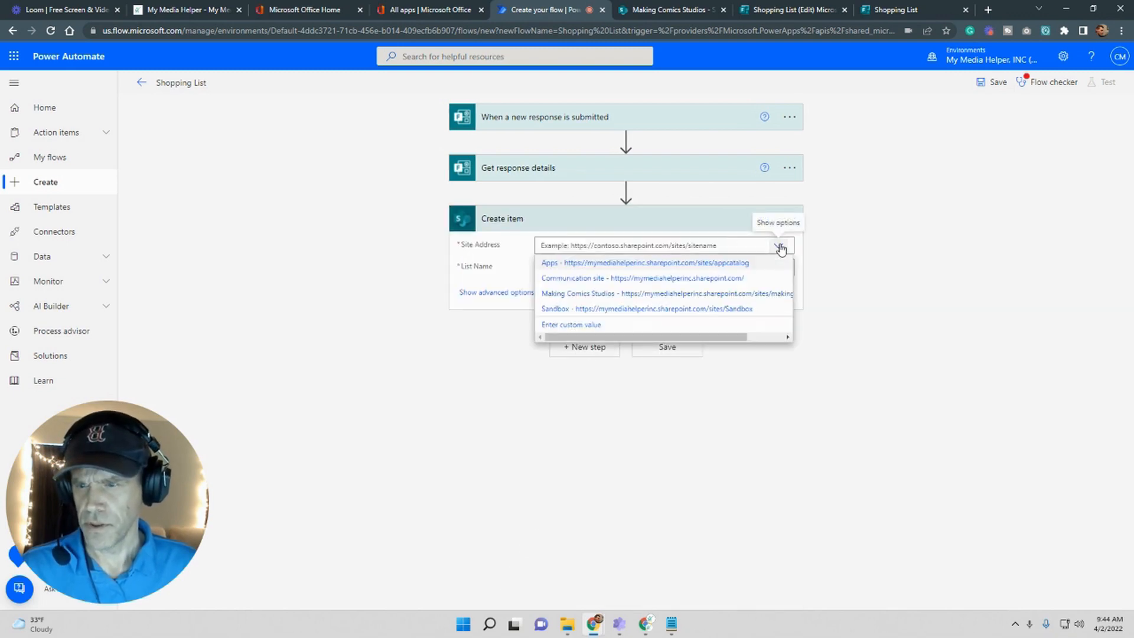
click(678, 298)
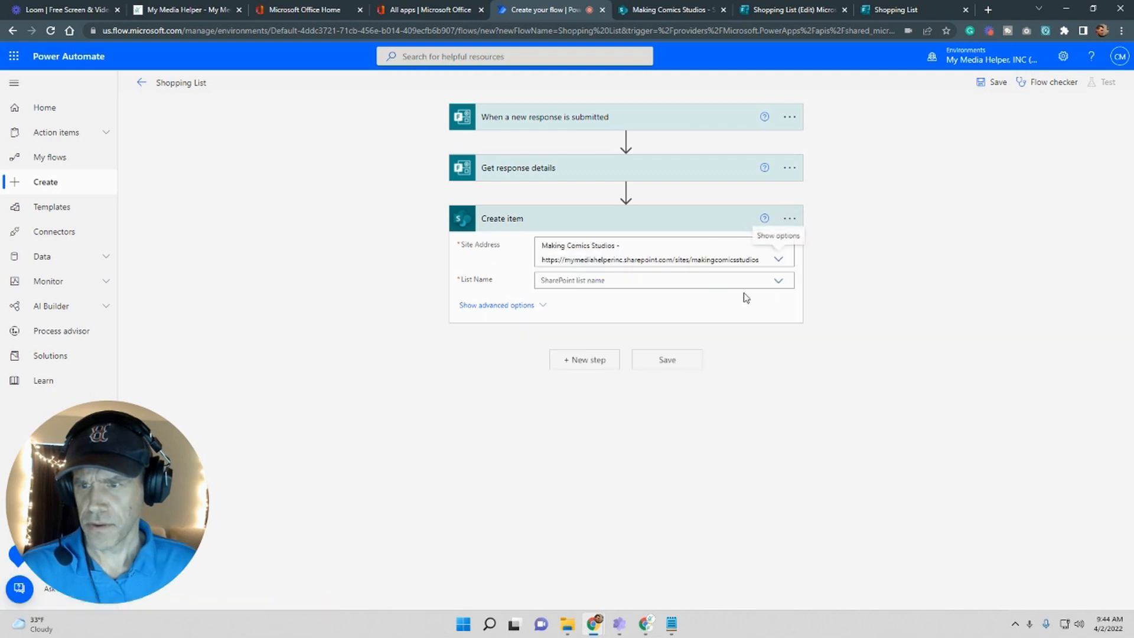
click(778, 282)
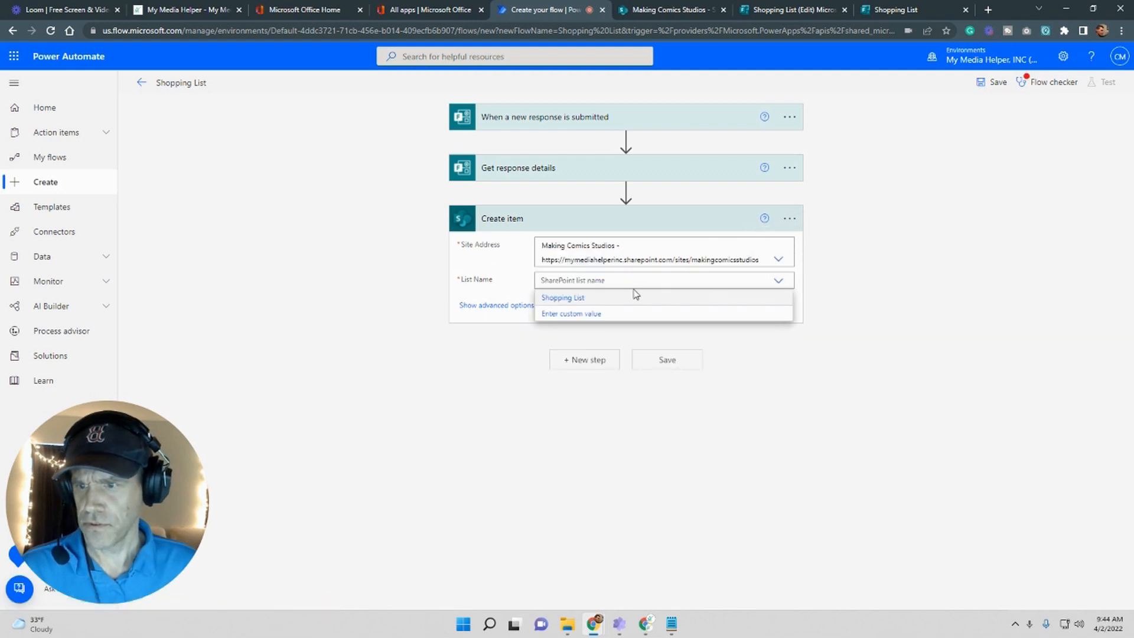
click(599, 300)
click(518, 307)
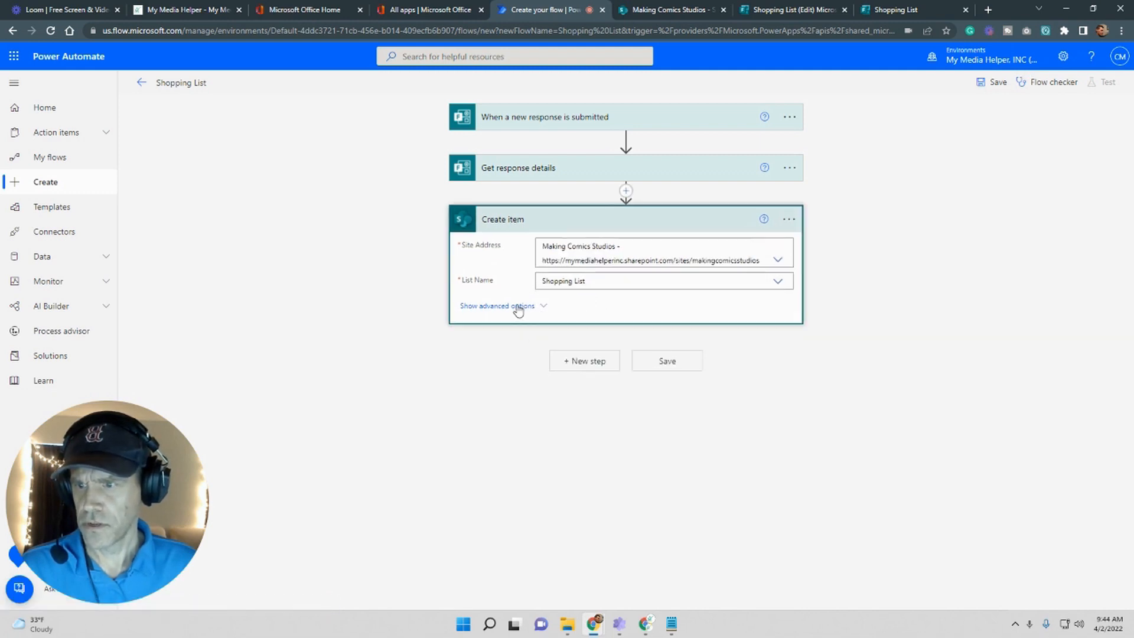
Fill the item's Title with the Product answer from the response details and view the available Departments/Aisle choices.
click(606, 324)
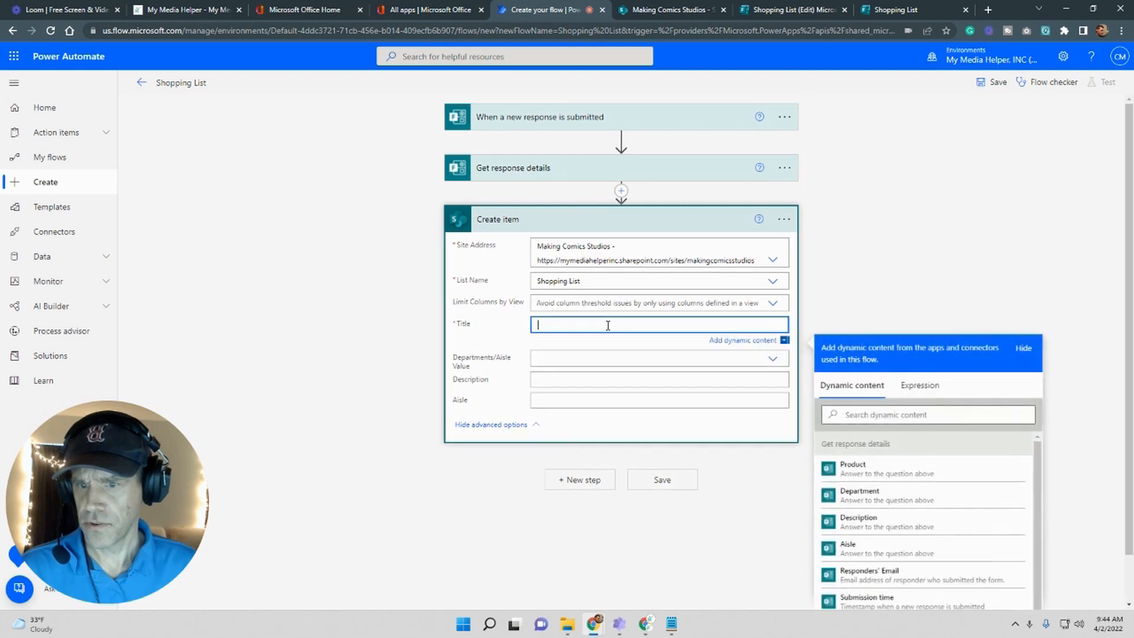
click(857, 469)
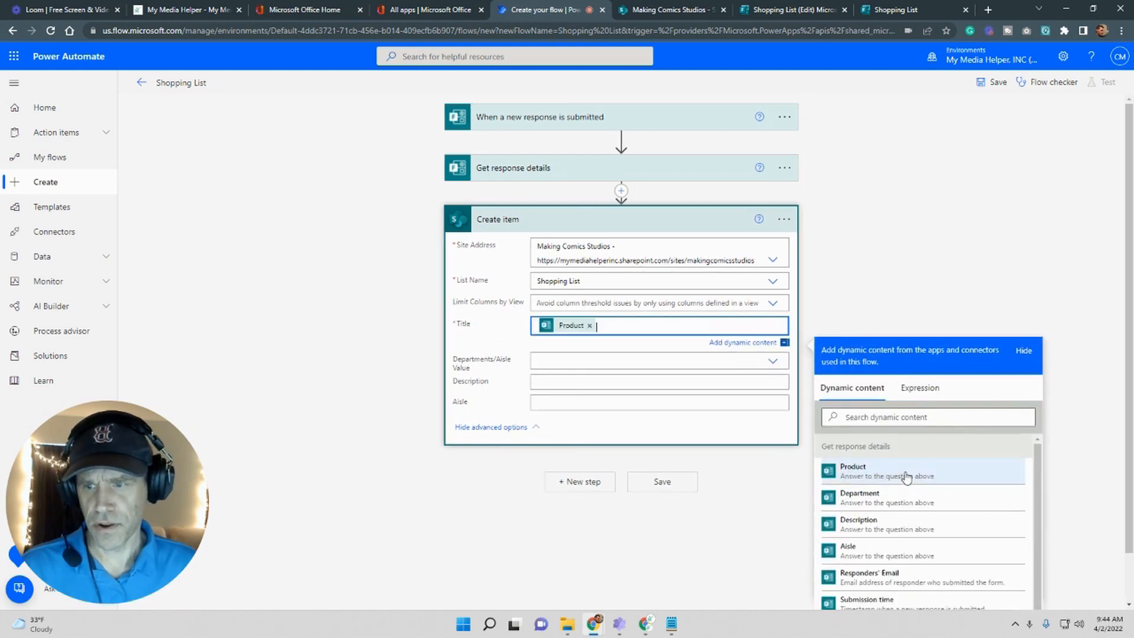
click(546, 362)
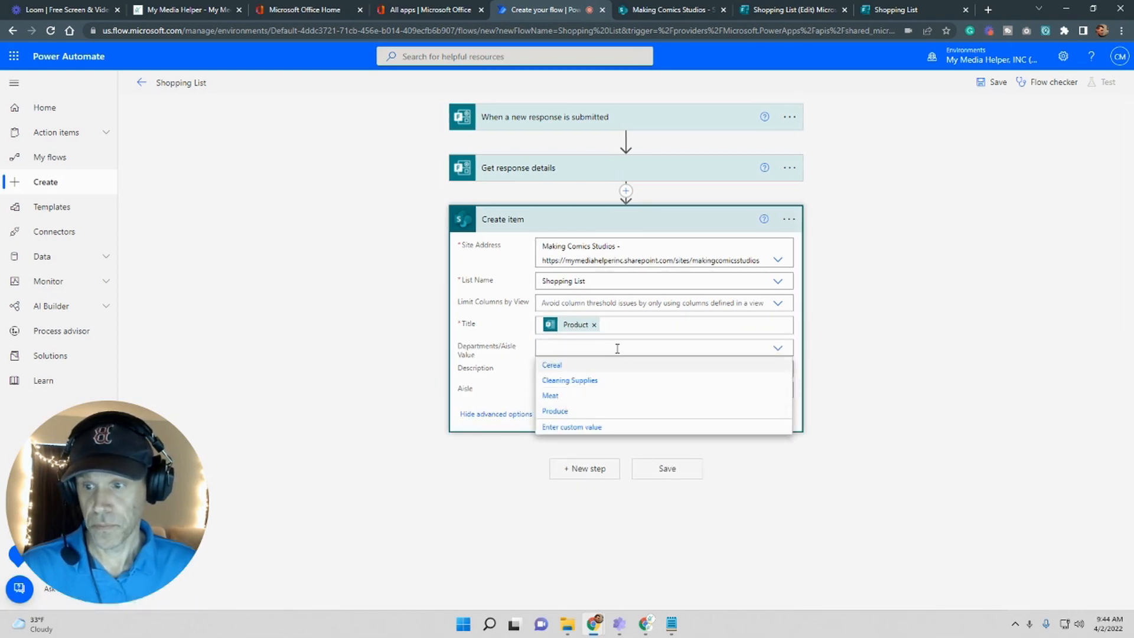
click(778, 349)
click(665, 346)
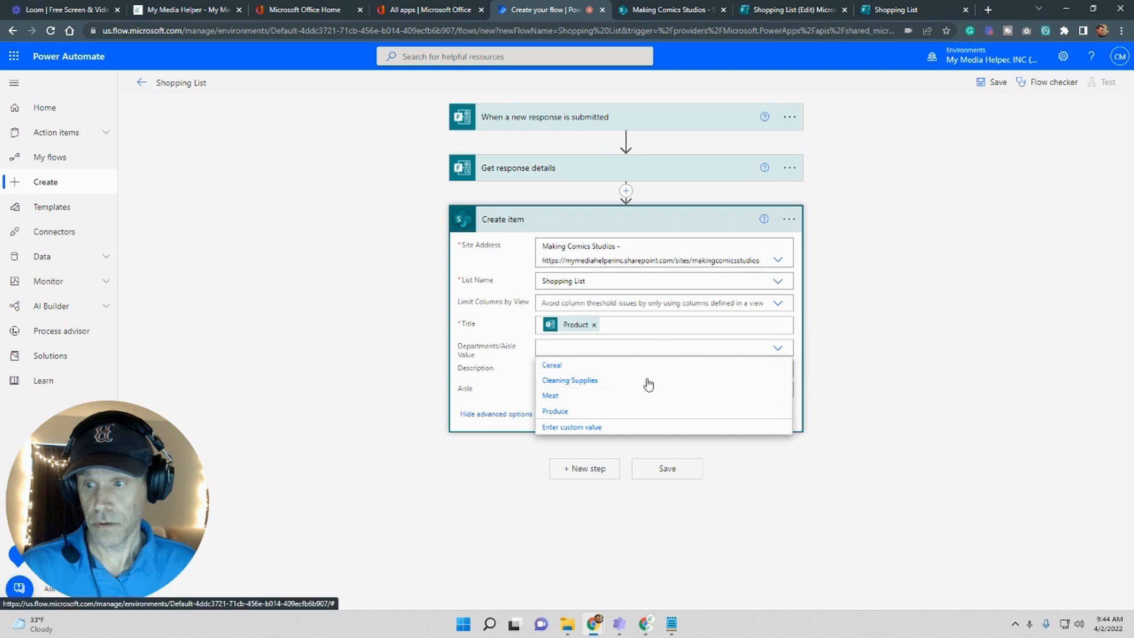
click(852, 391)
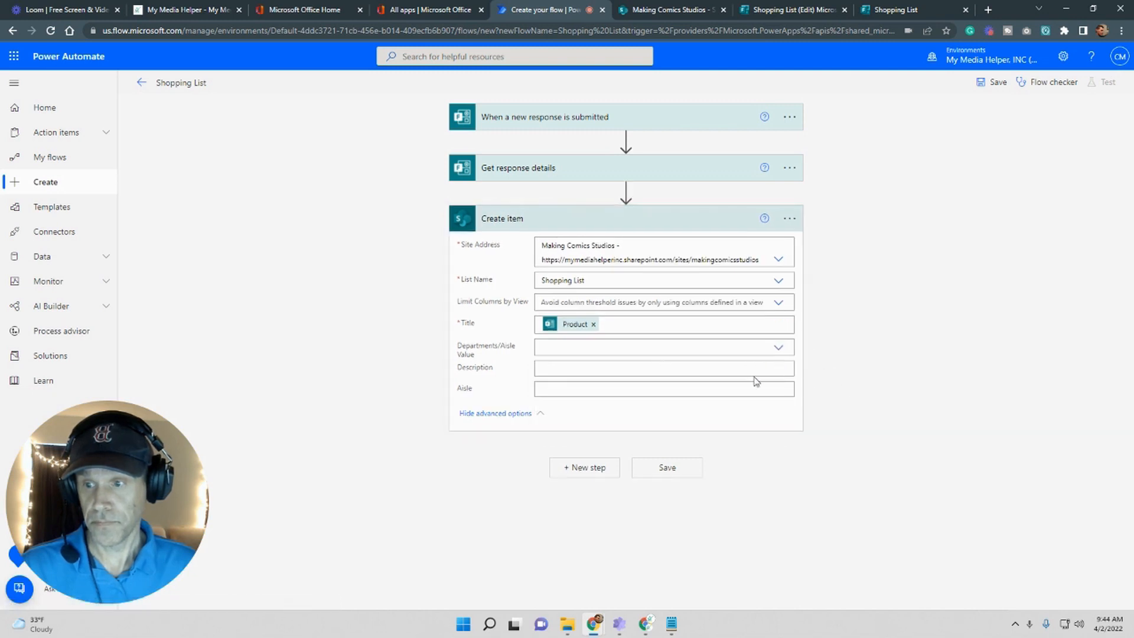
Fill the item's Description and Aisle with the matching Description and Aisle answers from the response details.
click(621, 371)
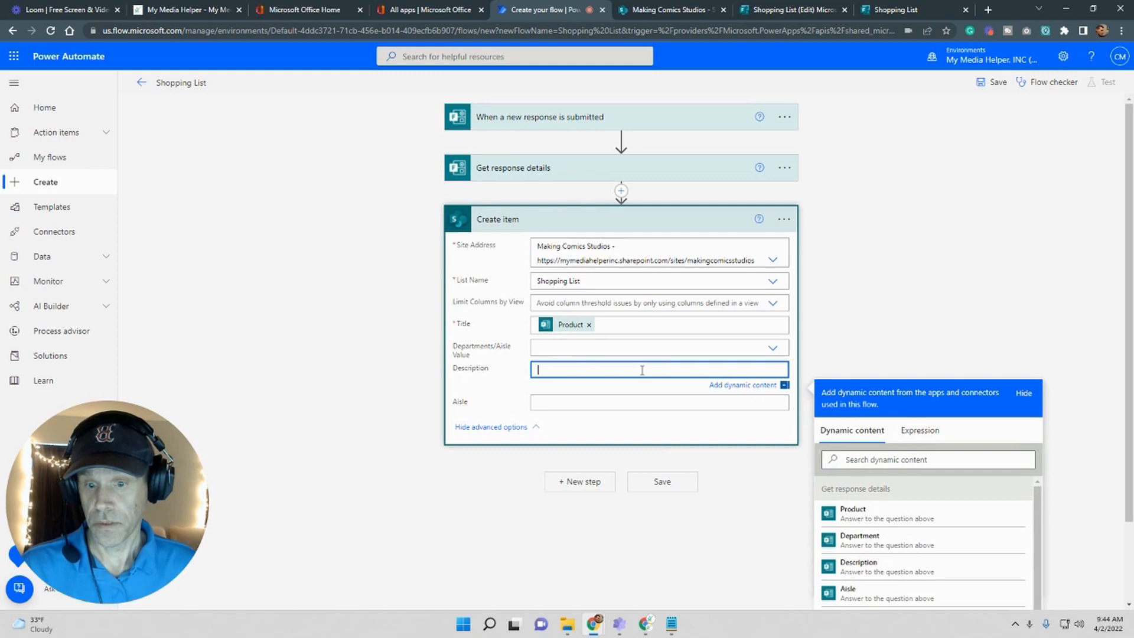
click(854, 568)
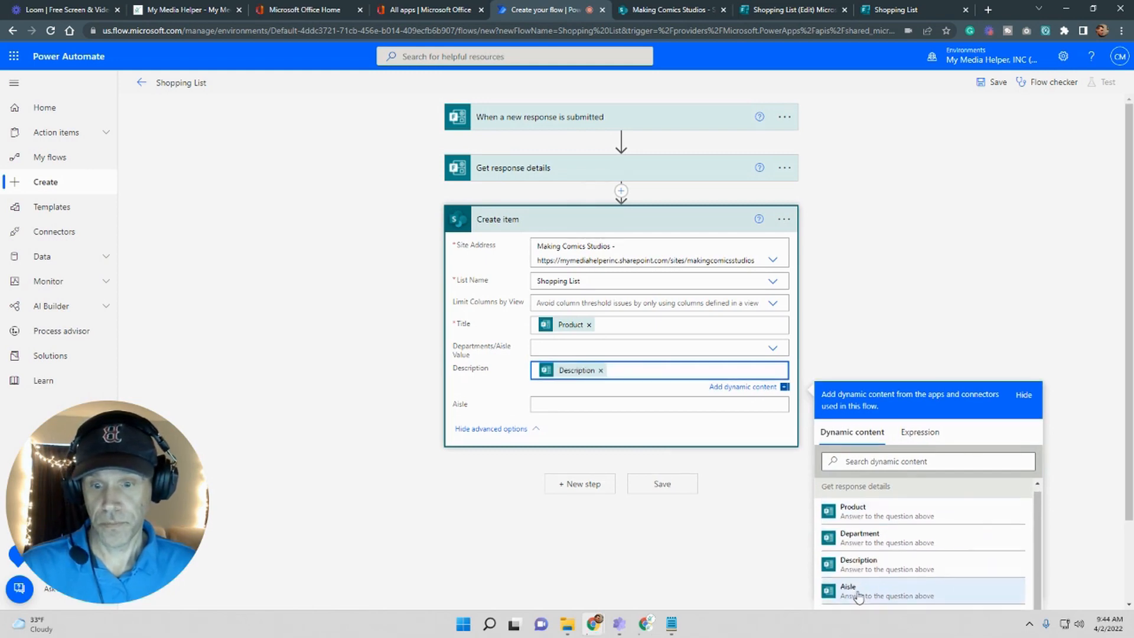
click(853, 594)
click(651, 371)
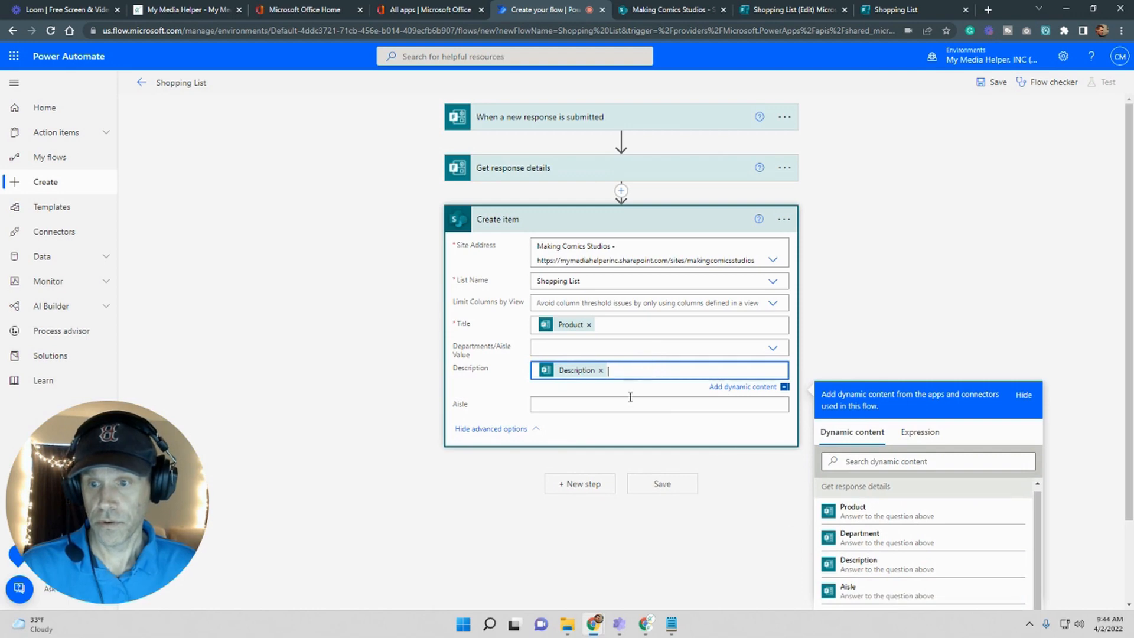
click(626, 403)
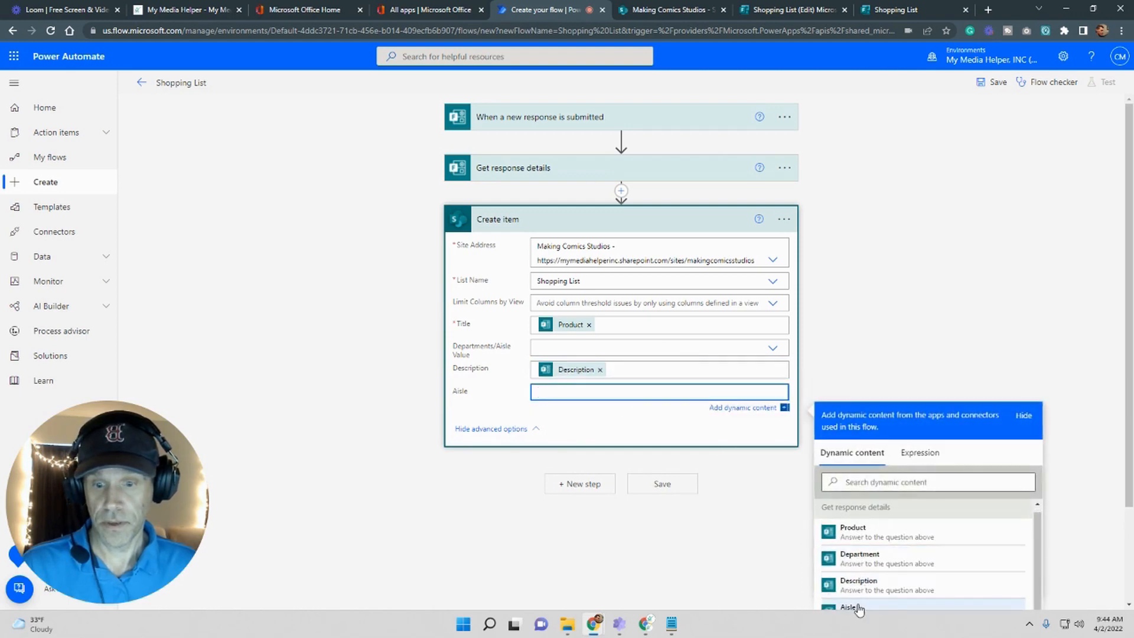
click(850, 607)
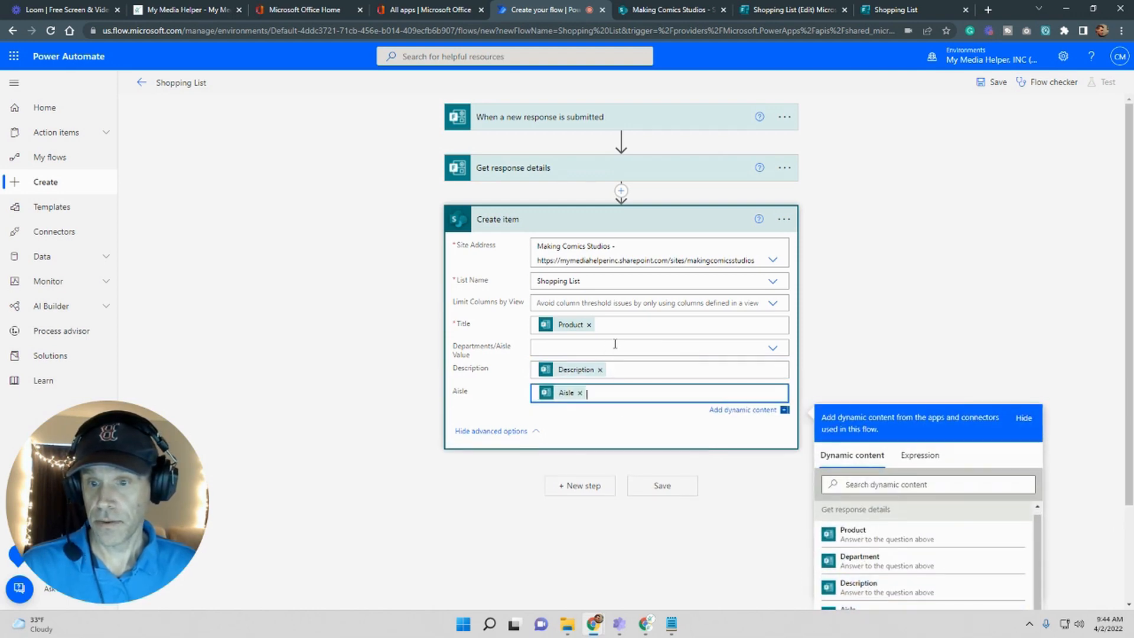
Set the item's Departments/Aisle Value to Produce and save the flow.
click(615, 344)
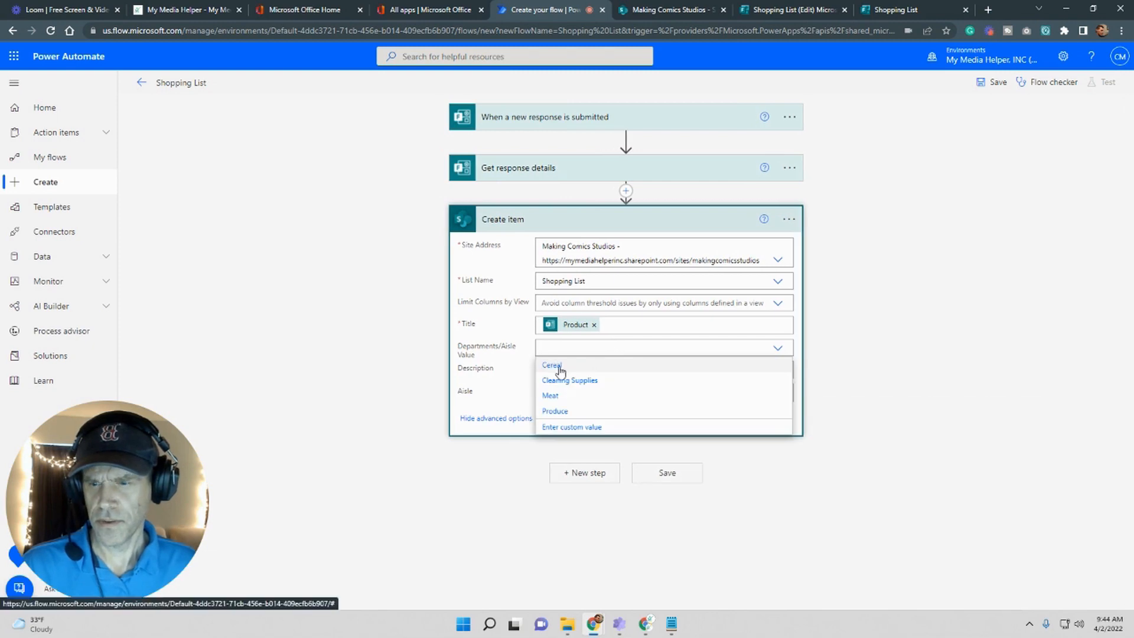
click(555, 411)
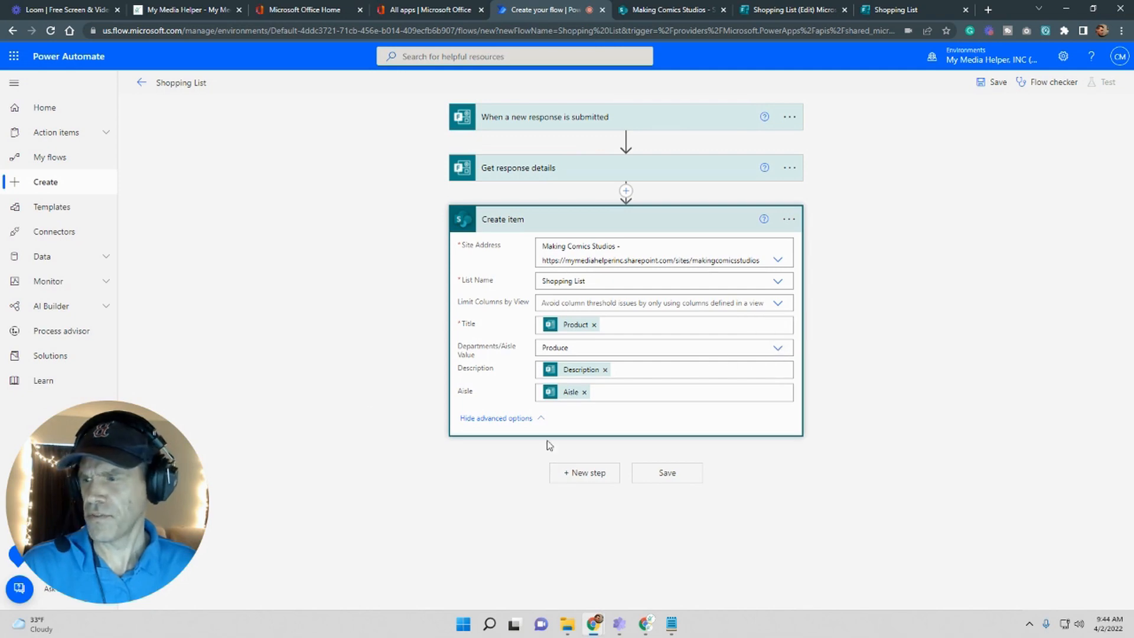
click(655, 10)
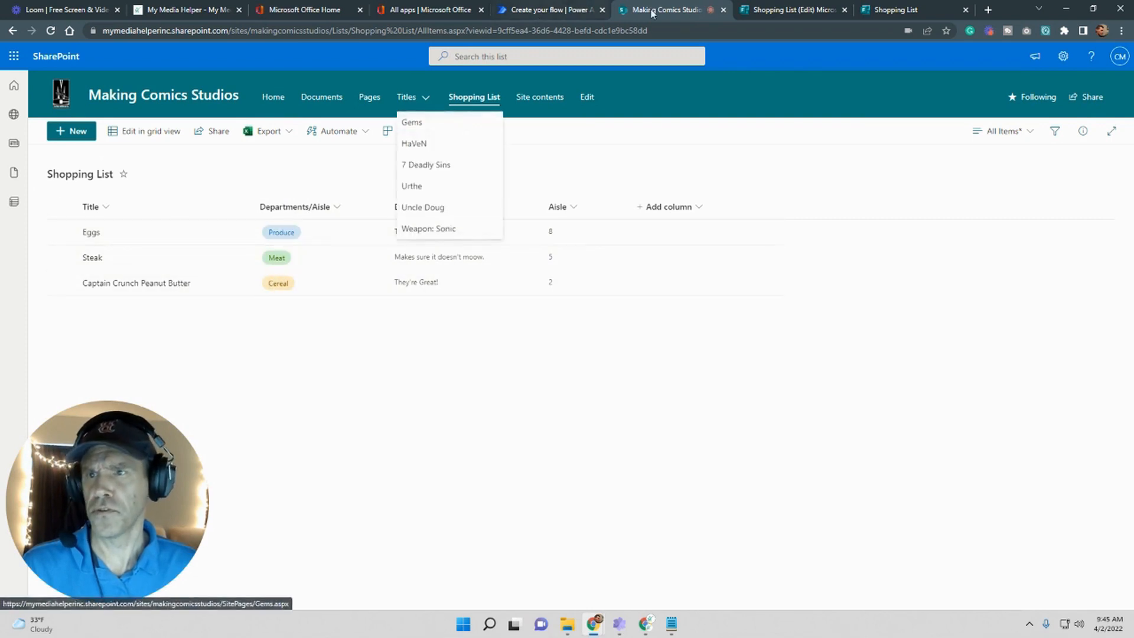
click(776, 13)
click(537, 10)
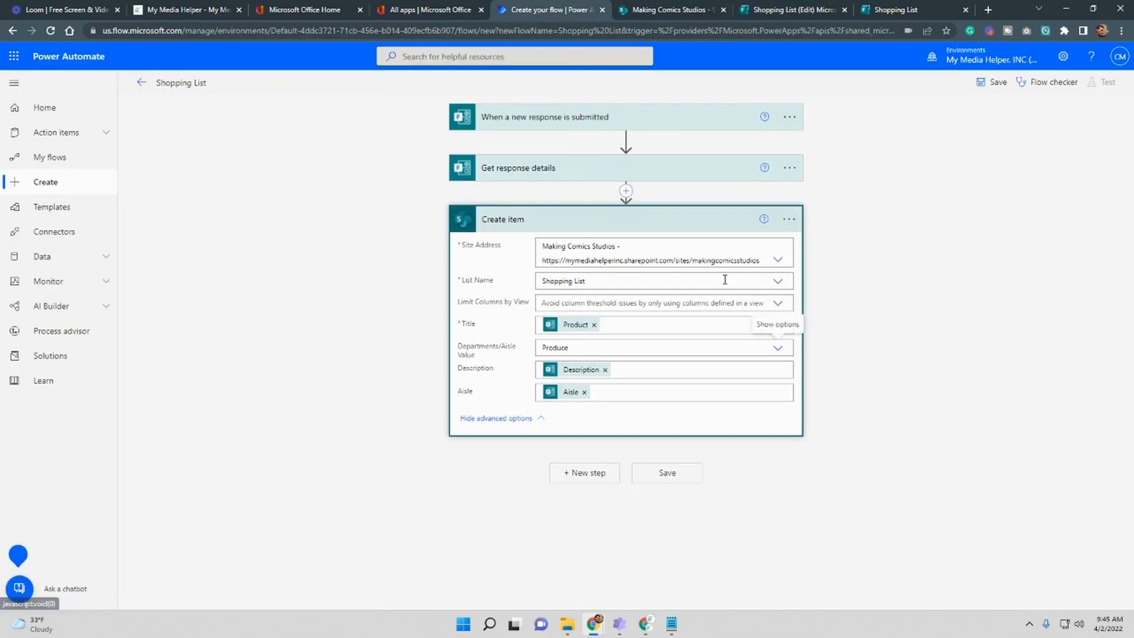
click(668, 473)
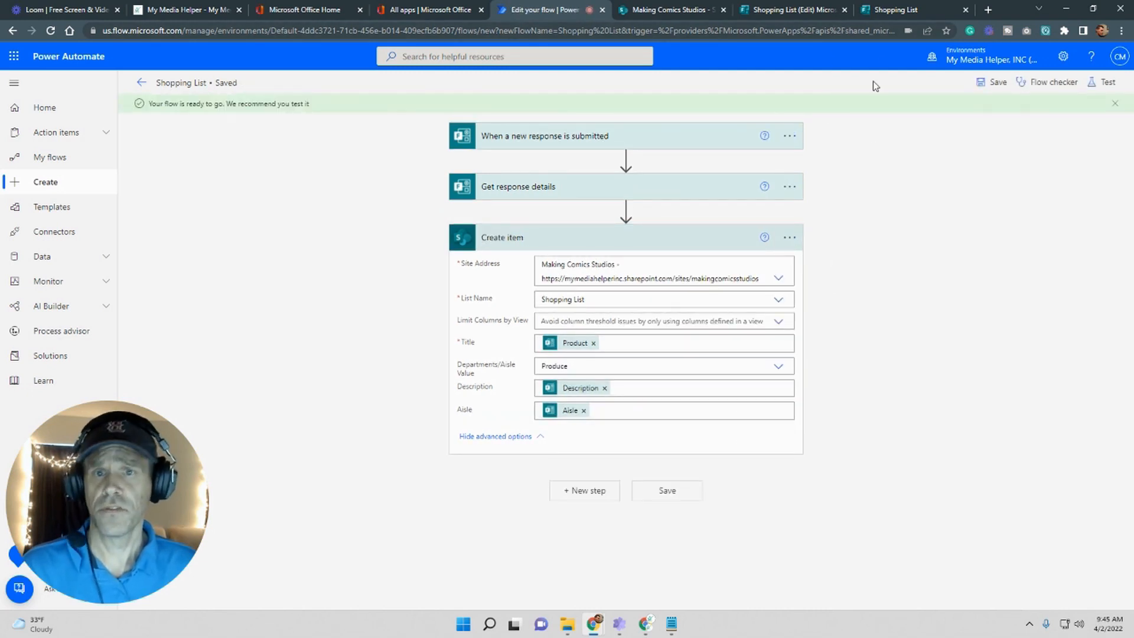
Switch to the live Shopping List form and answer Product with "Milk" and Department with Produce.
click(892, 13)
click(442, 246)
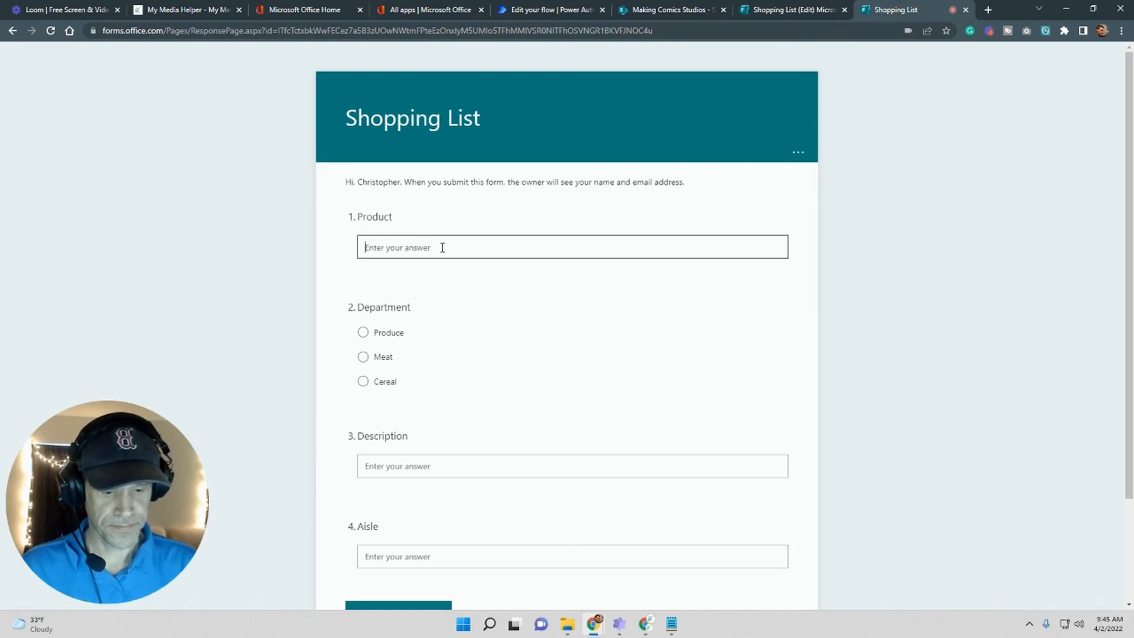
click(697, 9)
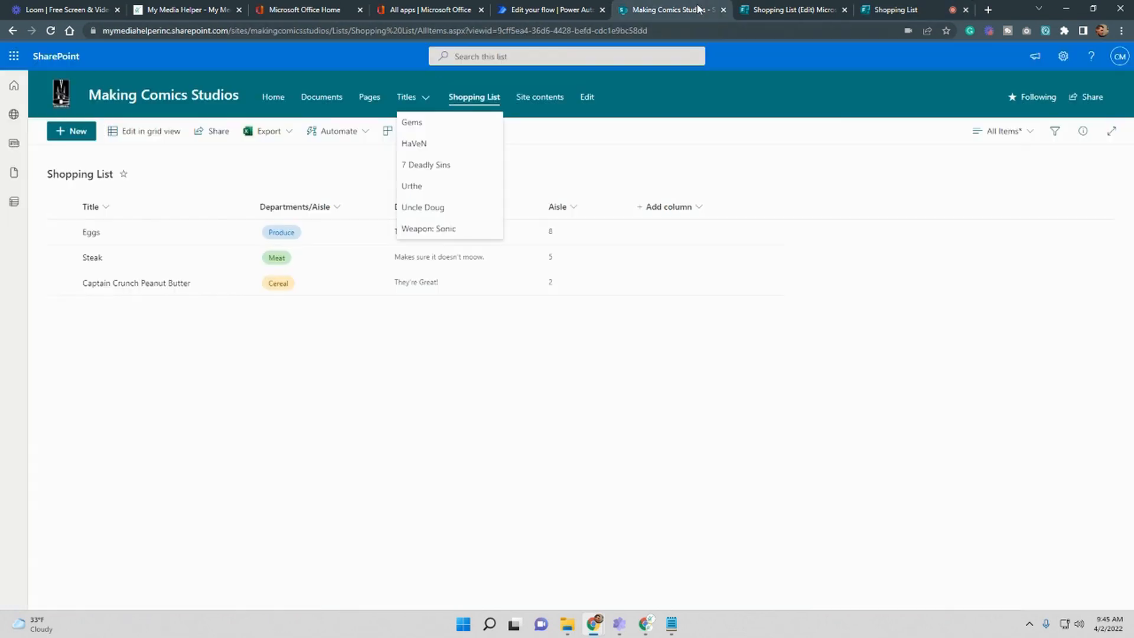
click(895, 9)
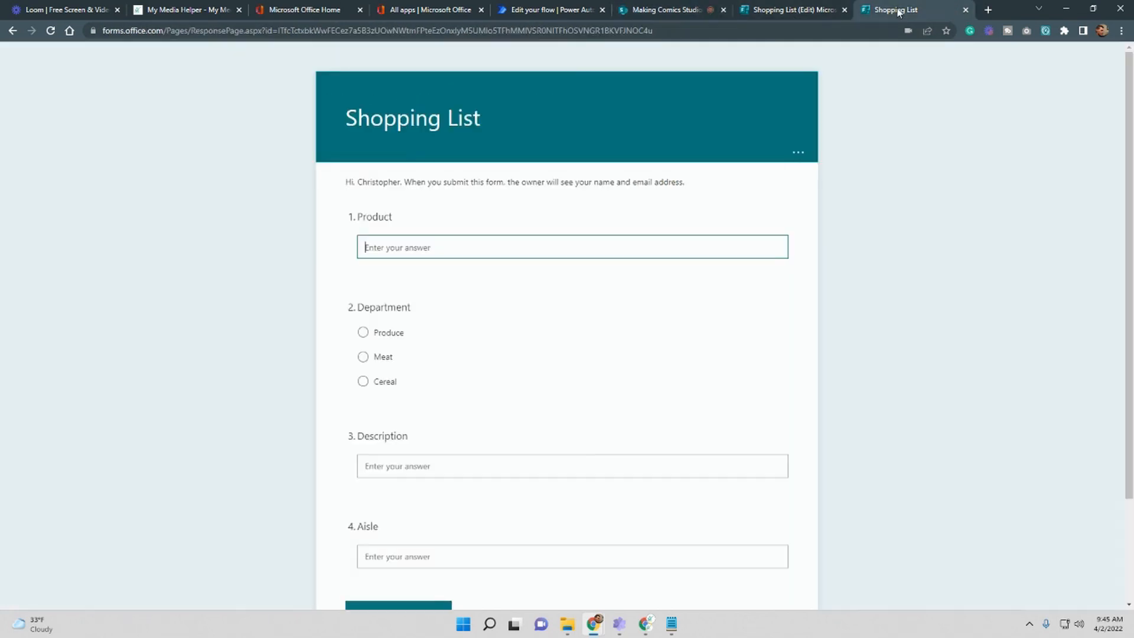
click(476, 247)
text(Milk)
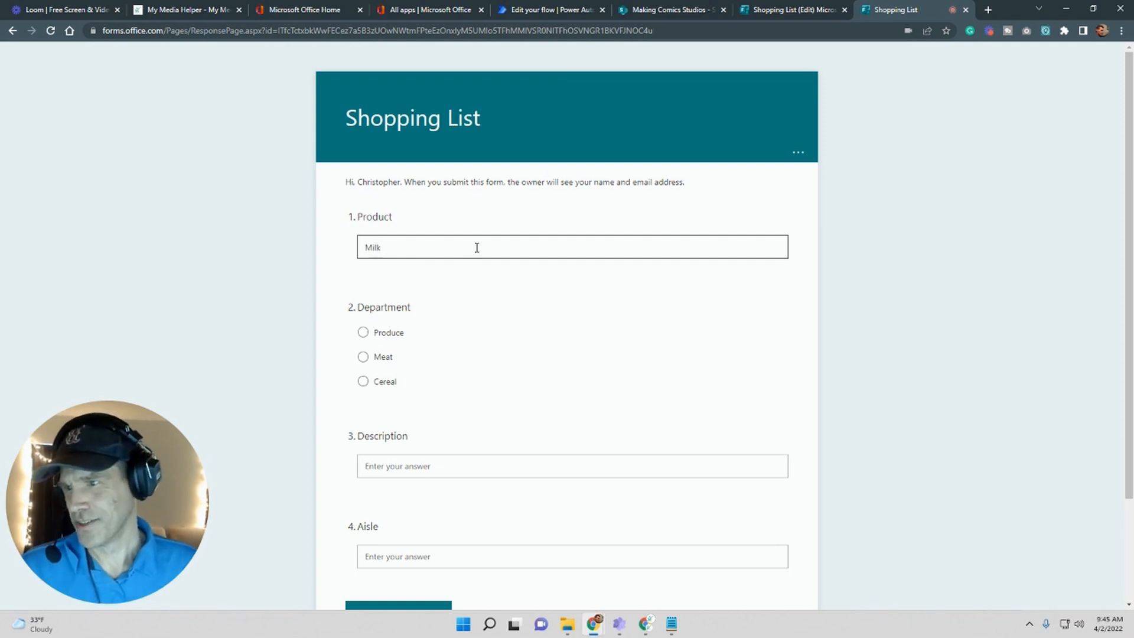
scroll(449, 260, down, 1)
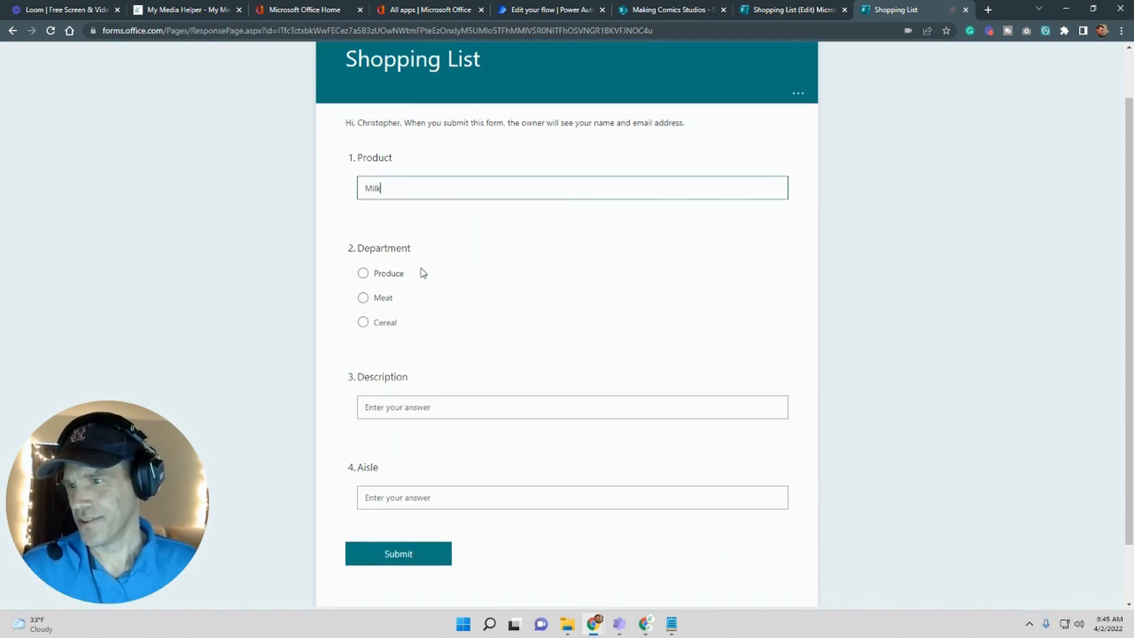
click(363, 273)
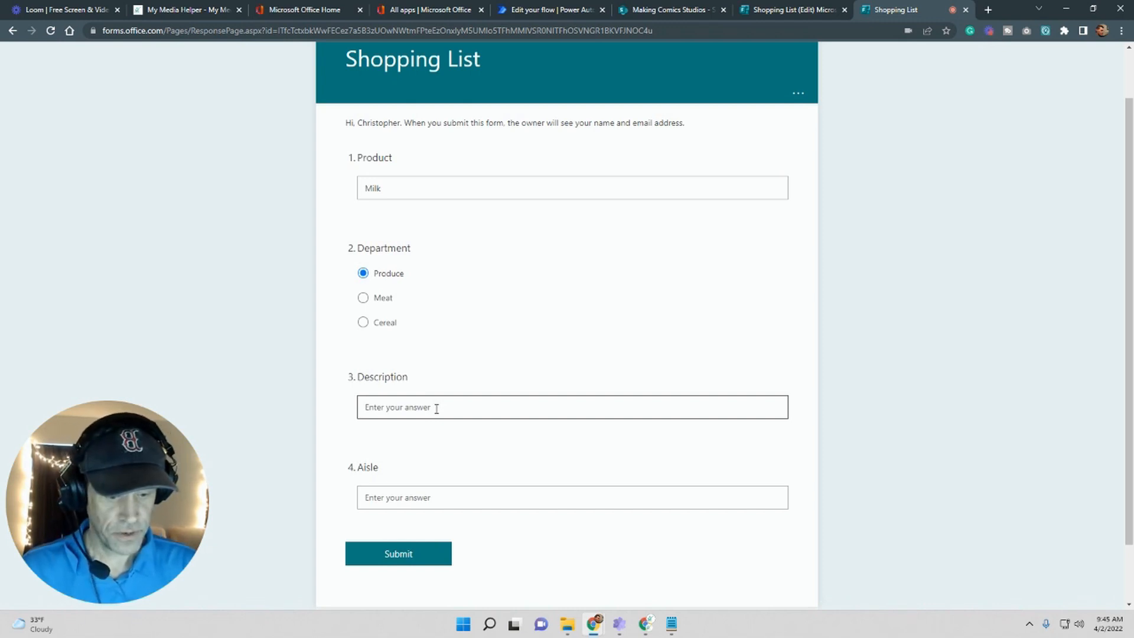
Answer Description with "Does a body good." and Aisle with 7, and submit the form response.
text(Does a body good.)
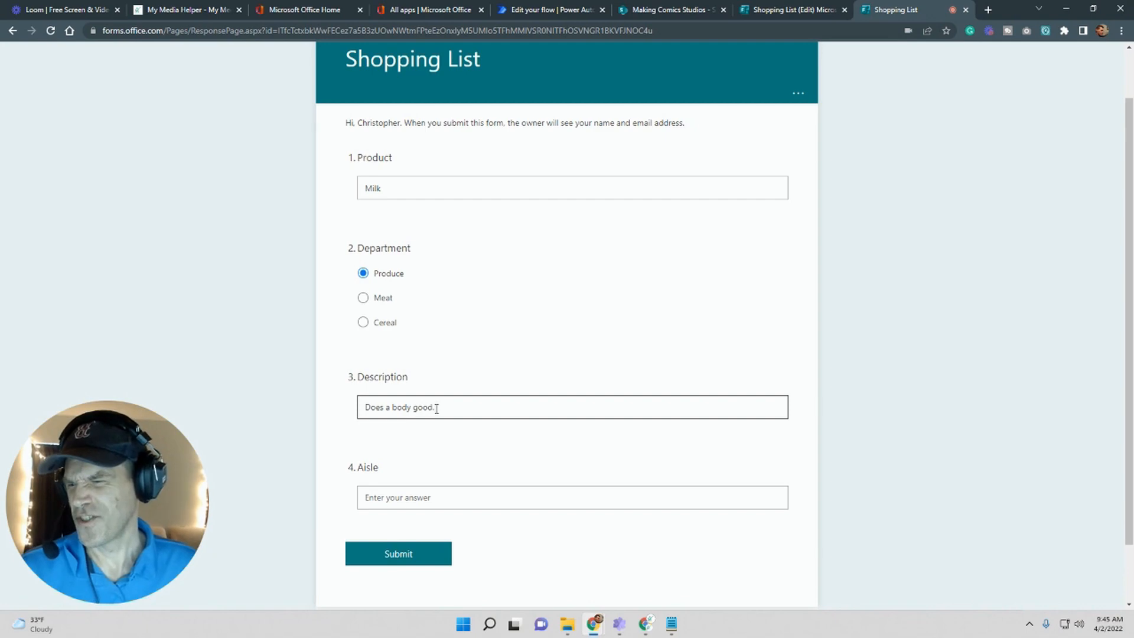
scroll(436, 409, down, 1)
click(440, 447)
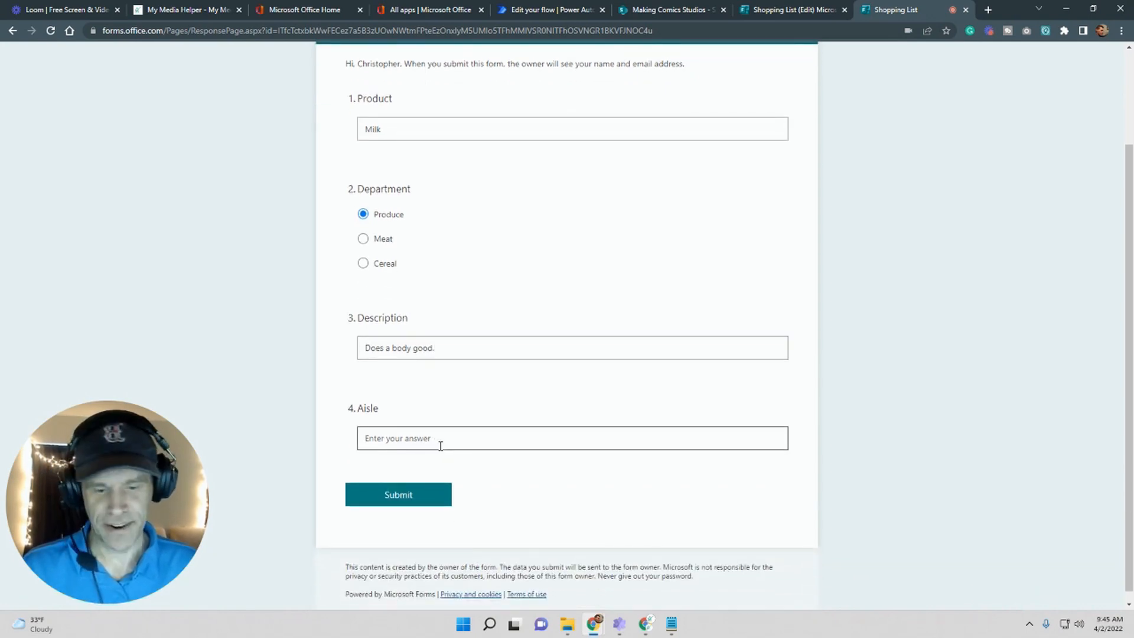
text(3)
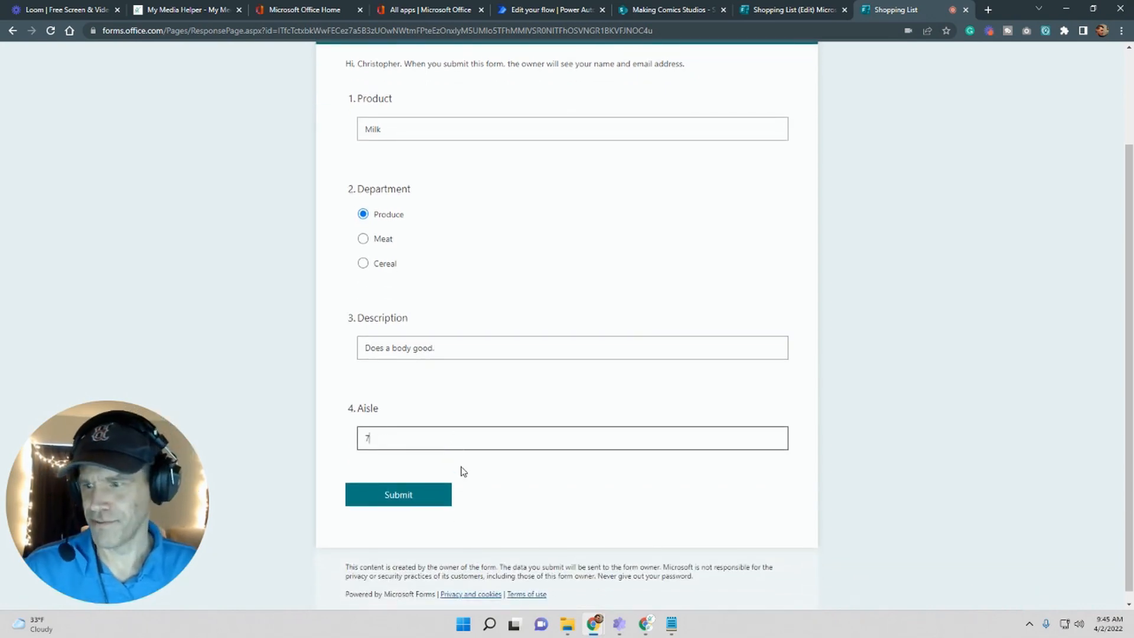
click(408, 501)
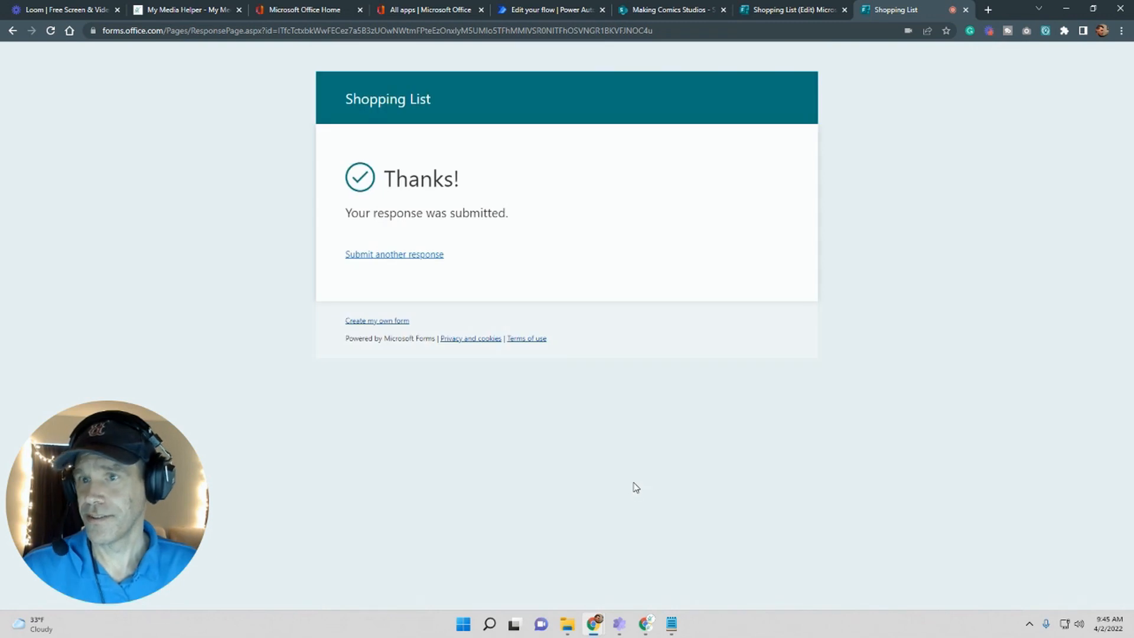
Switch to the SharePoint Shopping List and reload it to check for the submitted item.
click(665, 8)
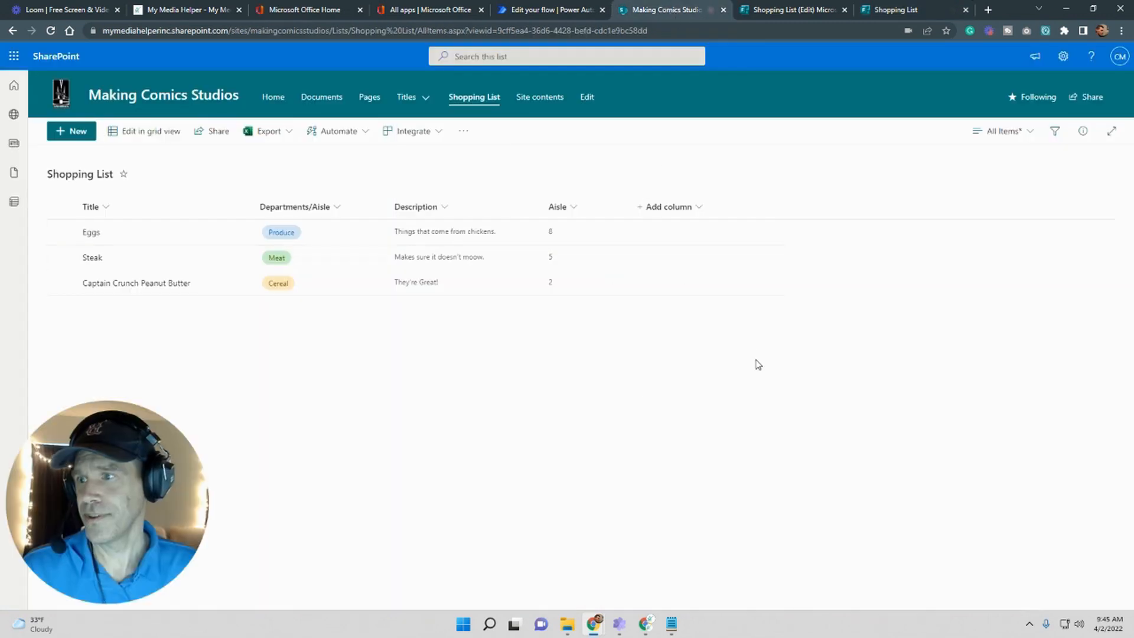
click(52, 31)
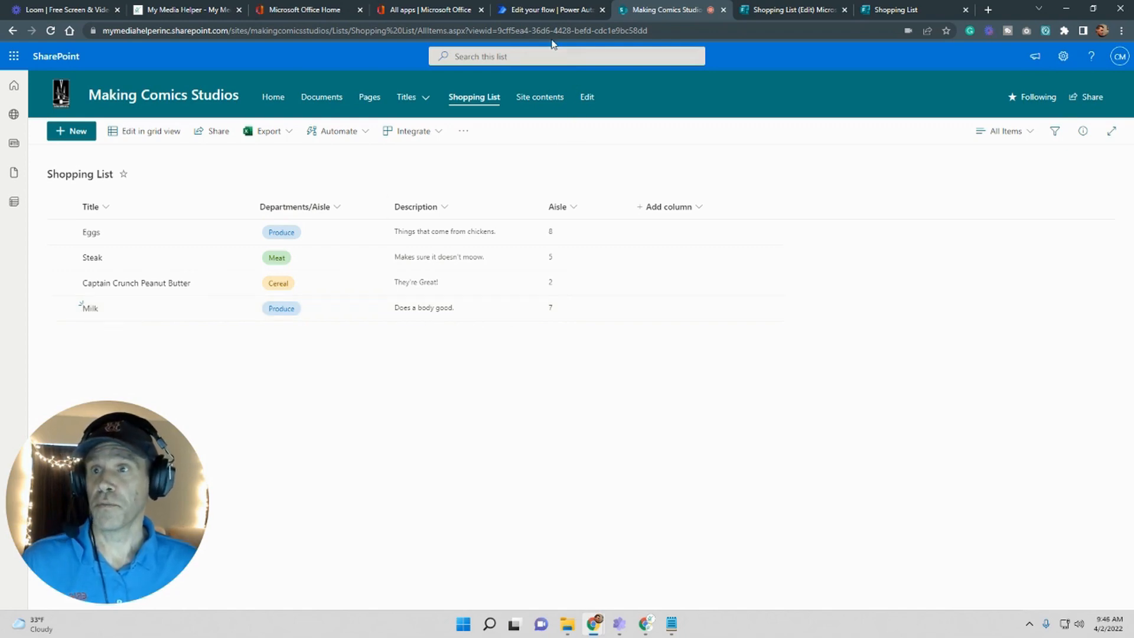
Switch to Power Apps from the Microsoft Office apps page and start a new app based on a SharePoint list.
click(424, 11)
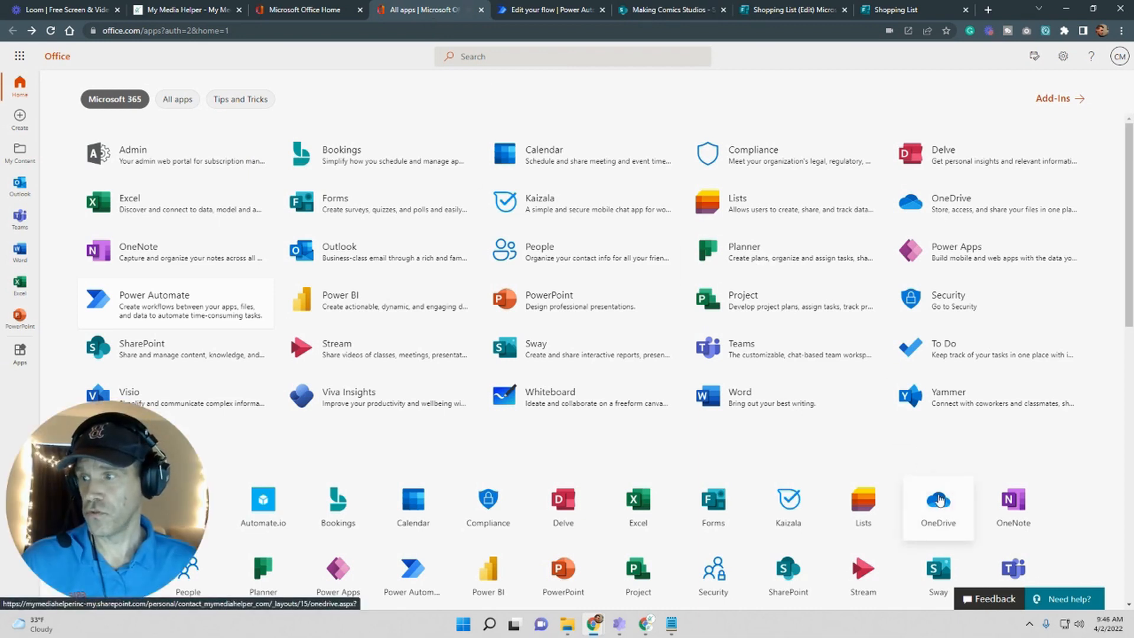
click(964, 260)
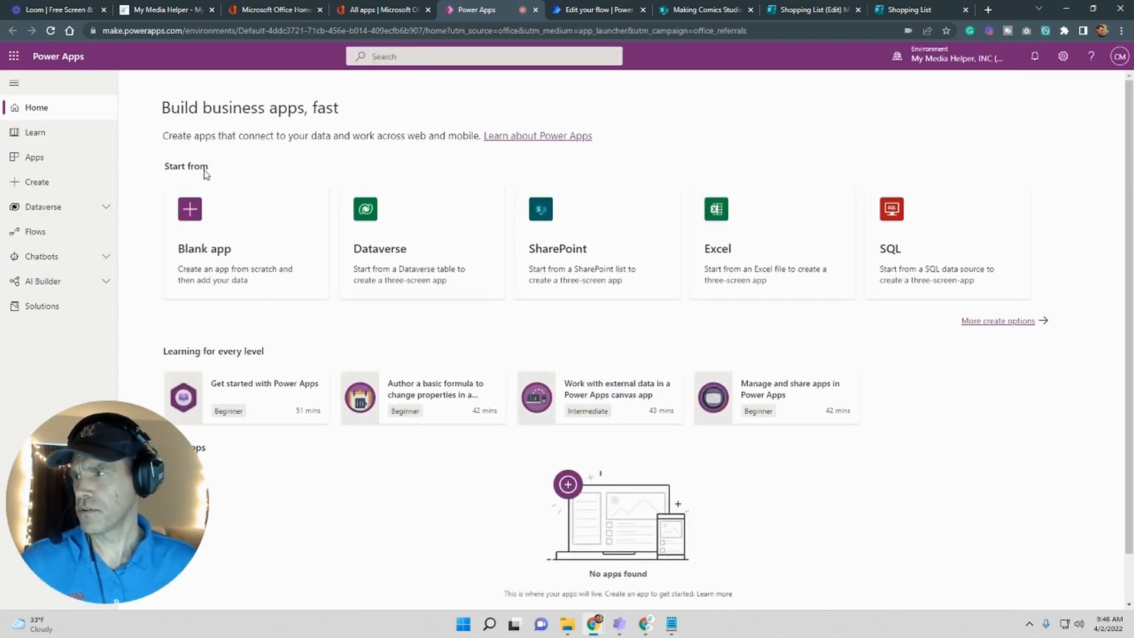
click(60, 183)
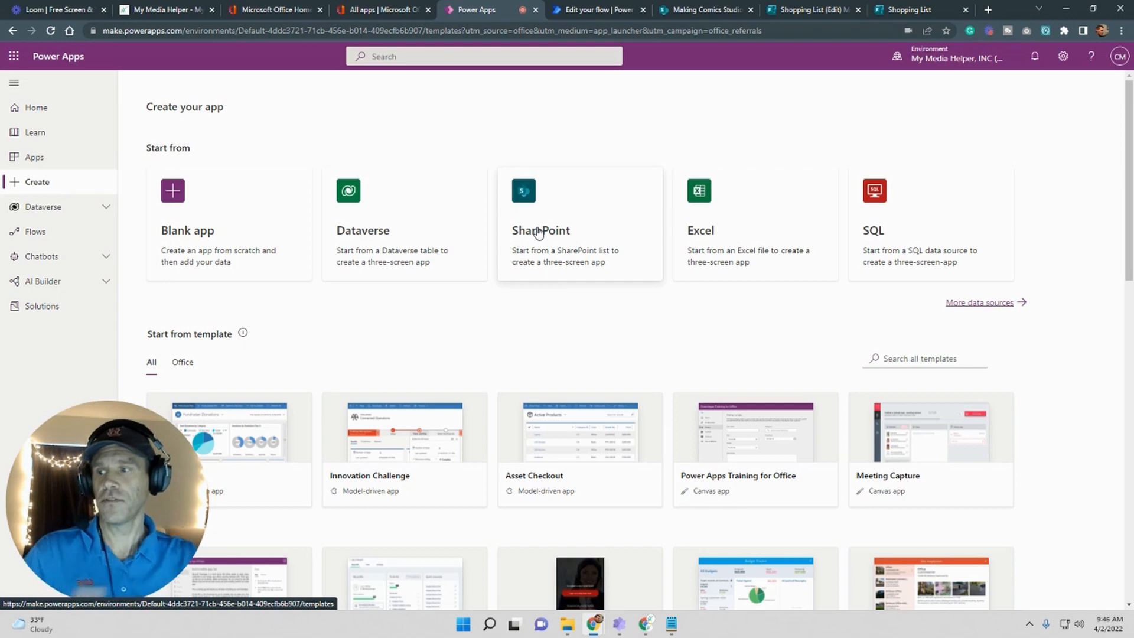
click(585, 242)
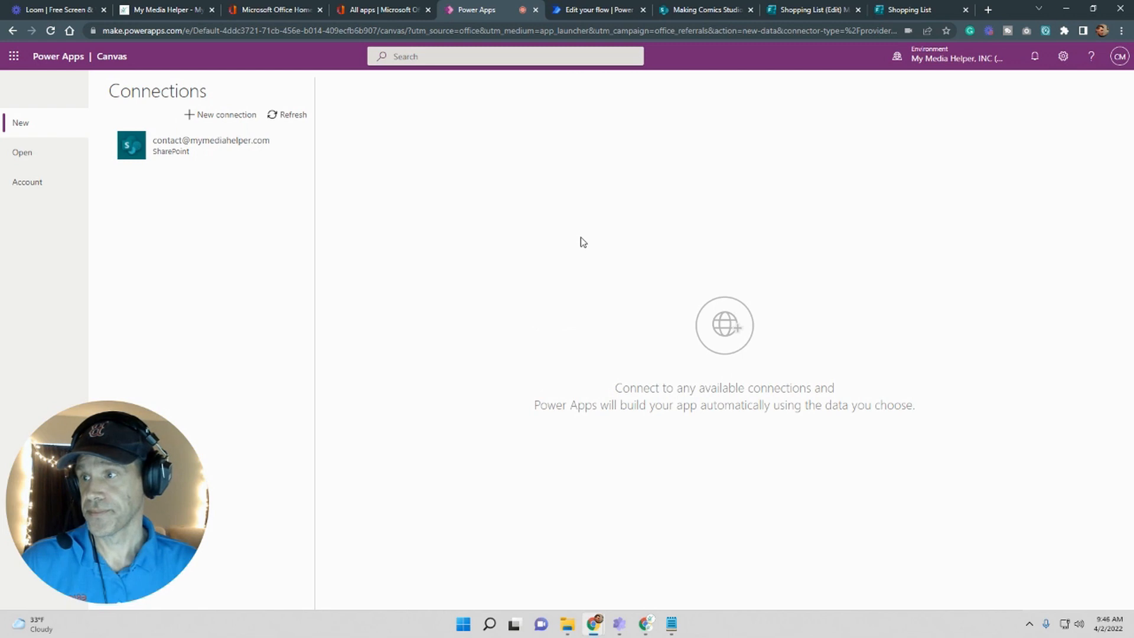
Add a new SharePoint connection that connects directly to cloud services, and choose the Making Comics Studios site.
click(224, 116)
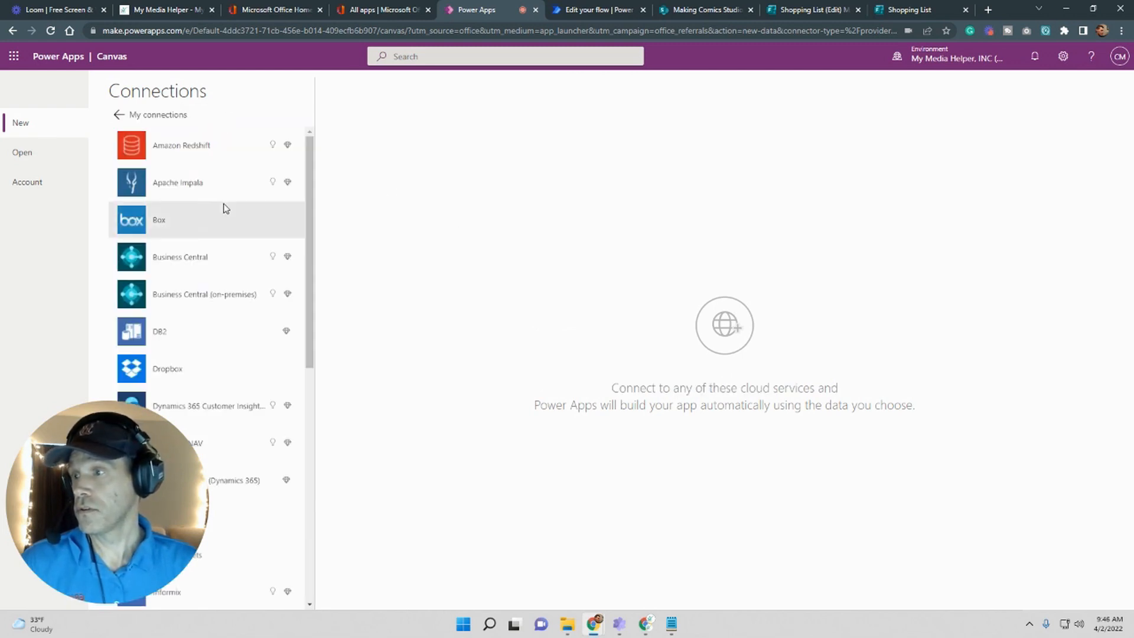
scroll(223, 207, down, 10)
scroll(225, 207, up, 10)
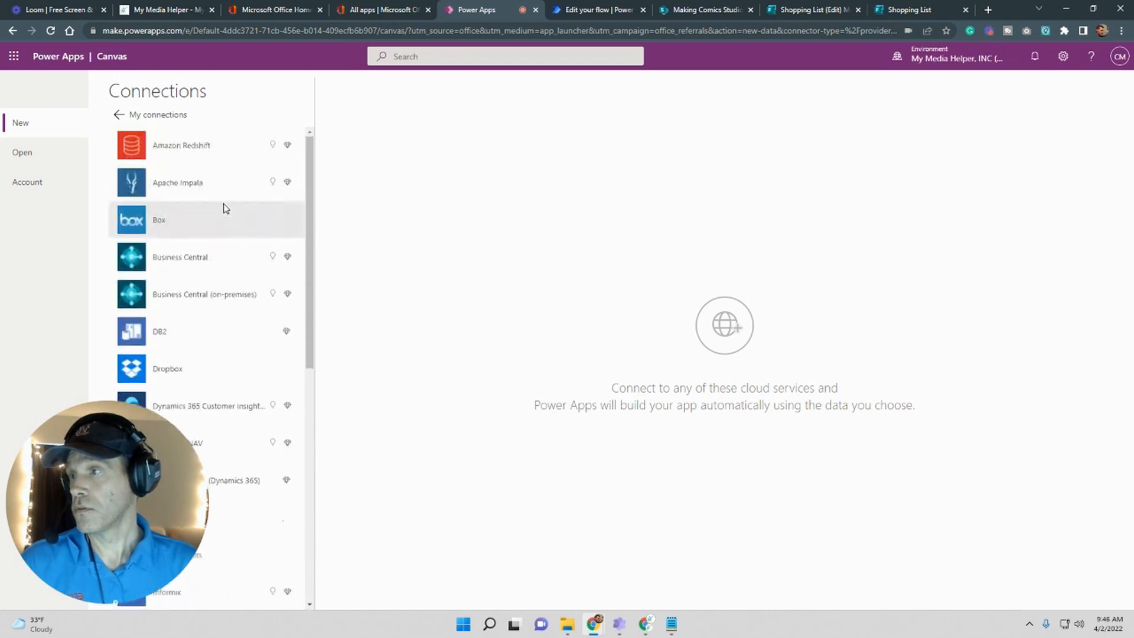
drag(128, 433, 874, 342)
scroll(308, 389, down, 5)
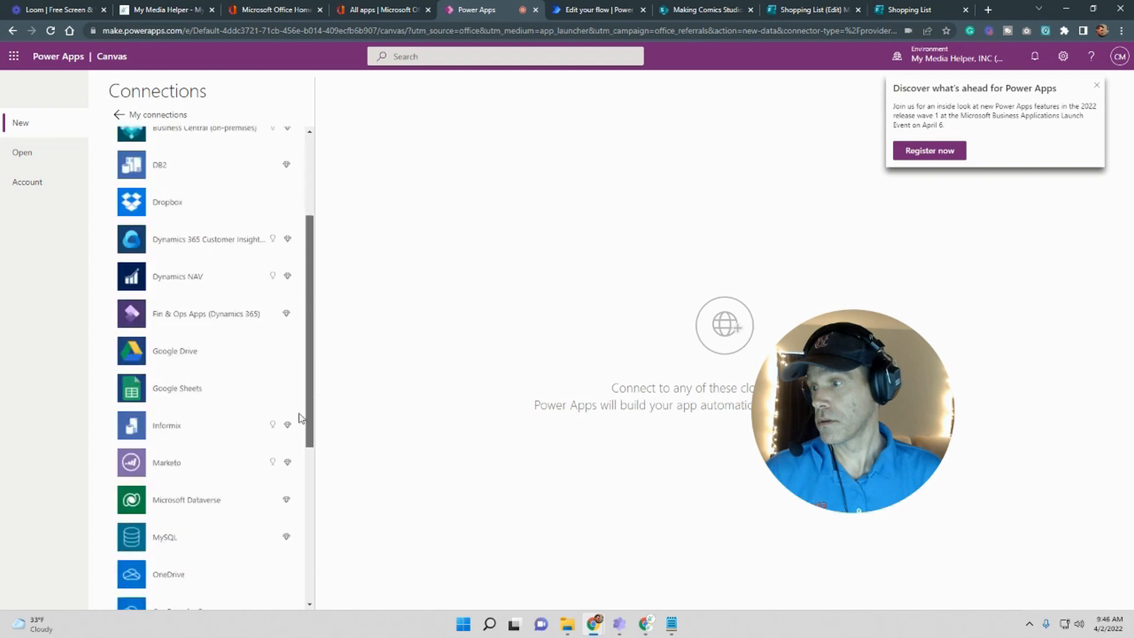
scroll(308, 407, up, 5)
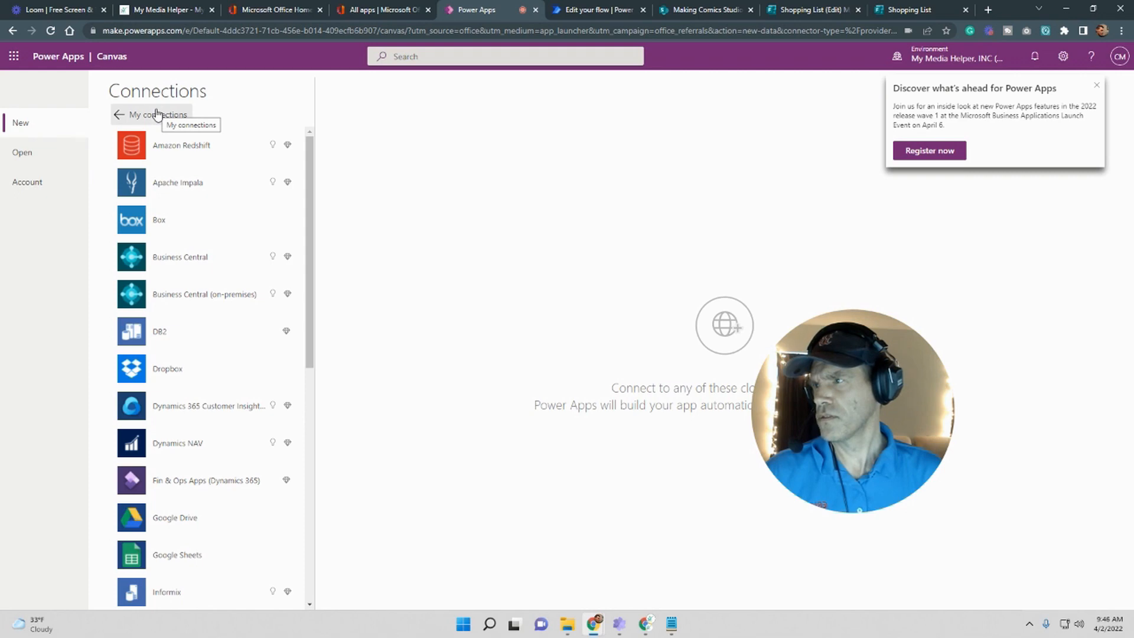
scroll(155, 150, down, 10)
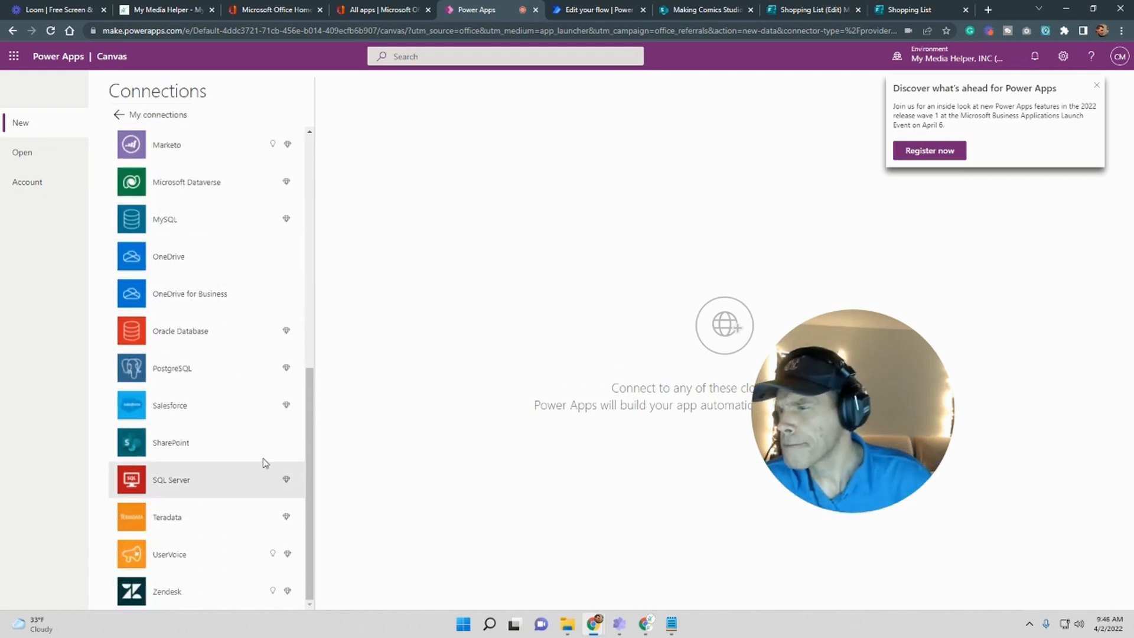
click(221, 453)
drag(824, 376, 124, 363)
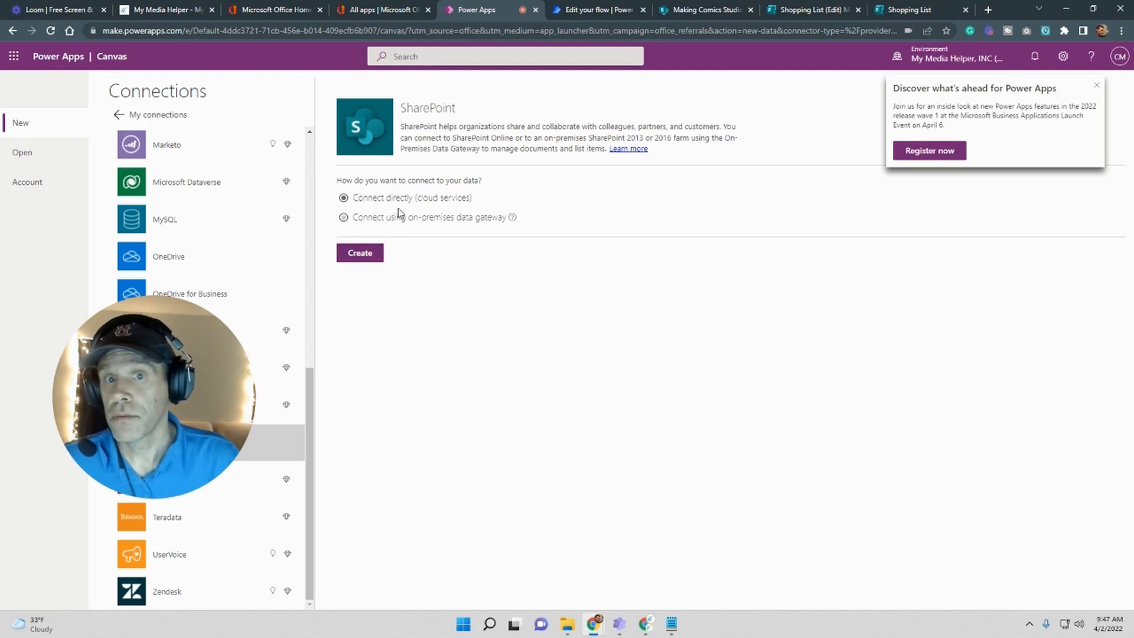
click(1096, 87)
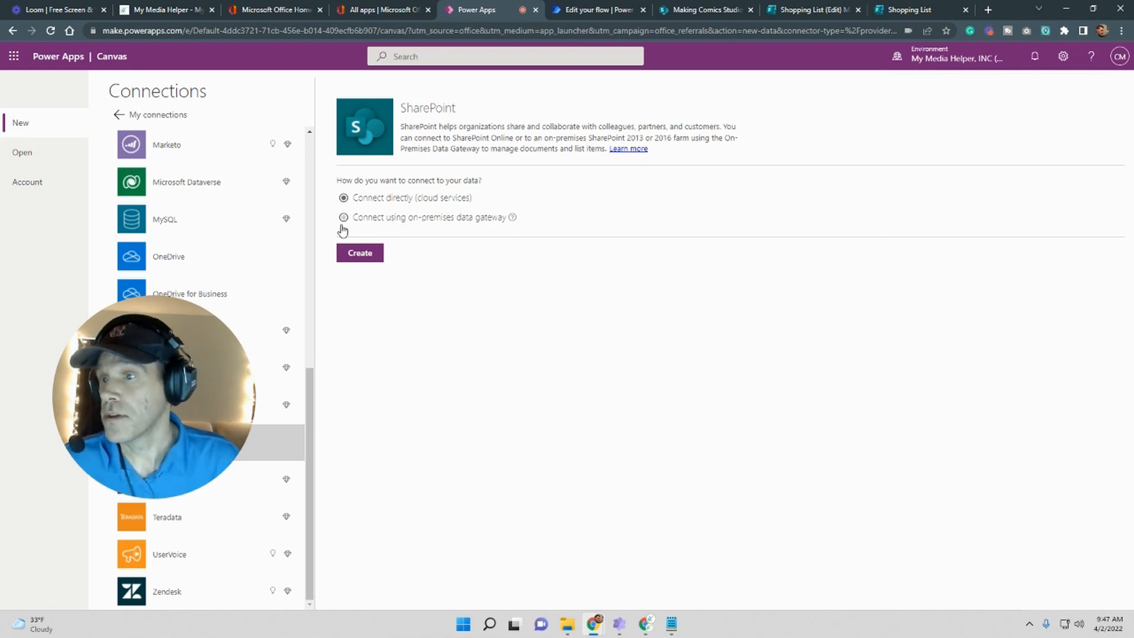
click(349, 254)
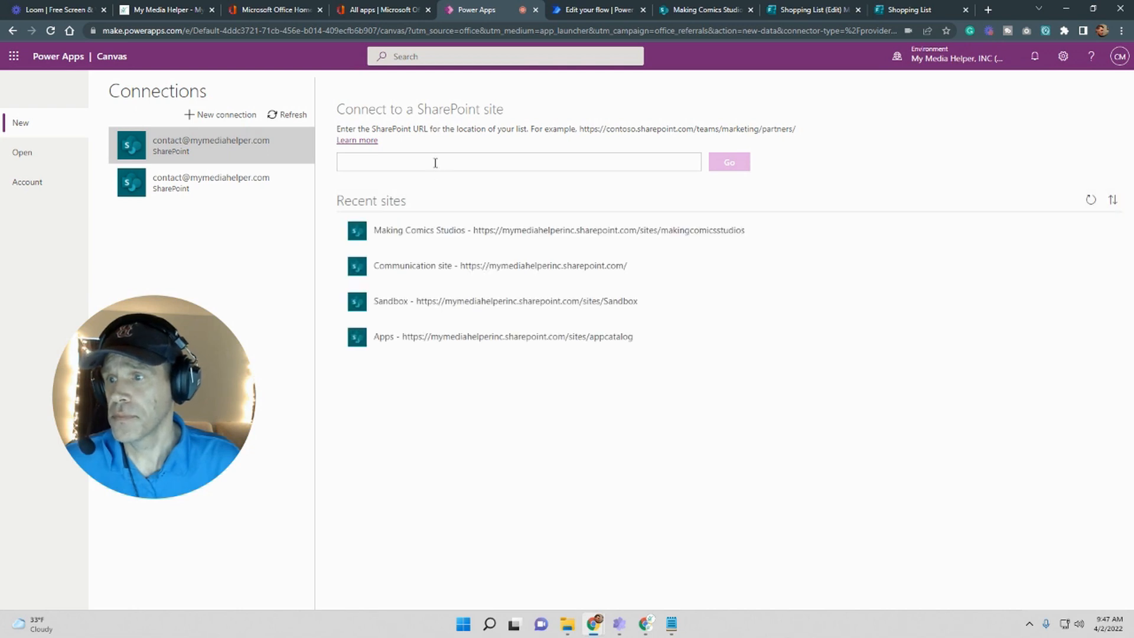
click(435, 230)
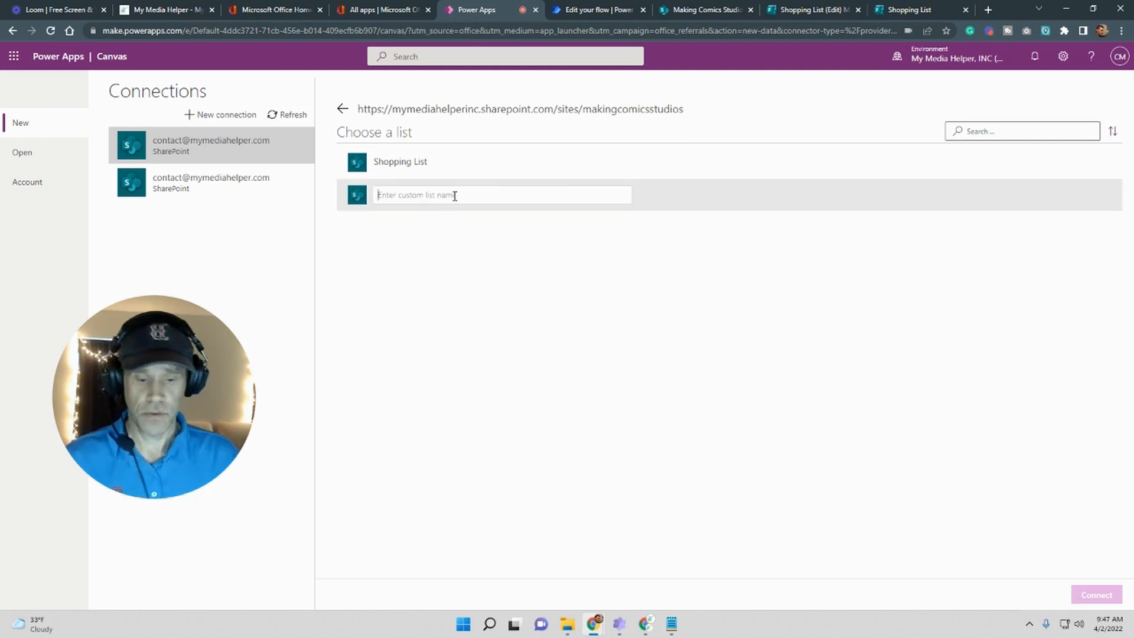
text(Sh)
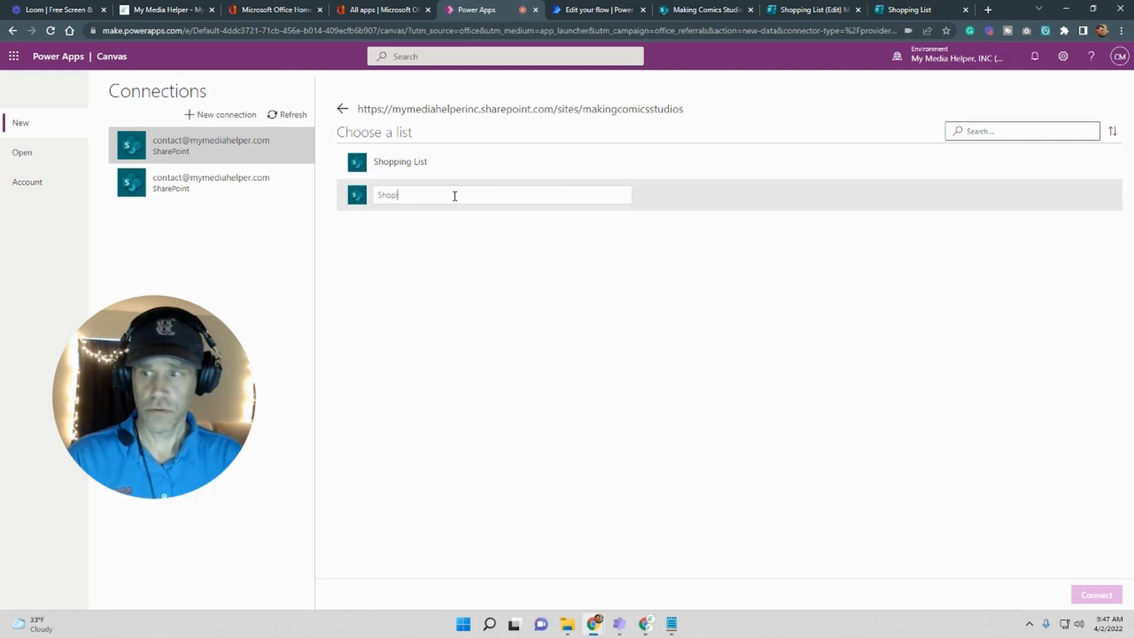
text(op)
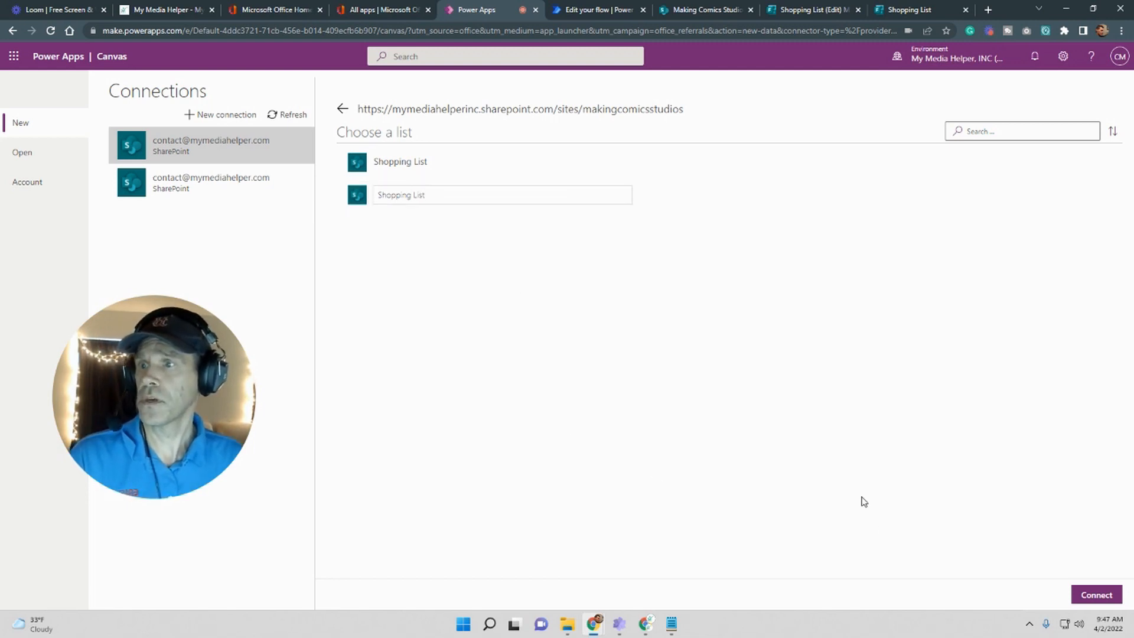
drag(468, 193, 394, 196)
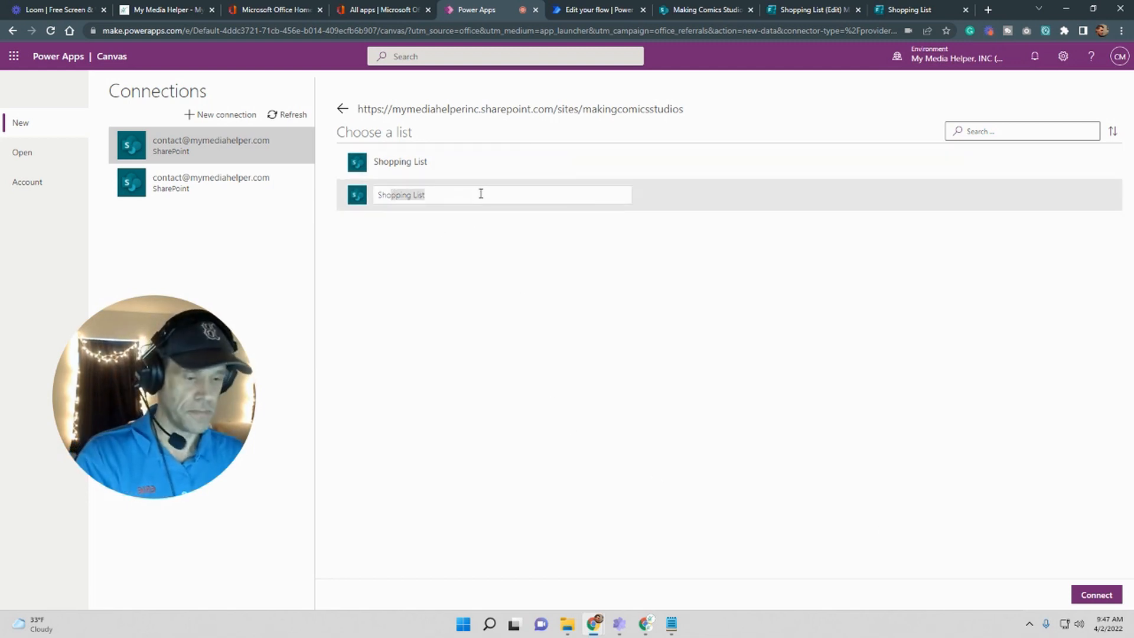
key(BackSpace)
key(BackSpace)
key(BackSpace)
key(BackSpace)
Generate the app from the site's existing Shopping List and follow the welcome message's link to preview it.
click(393, 168)
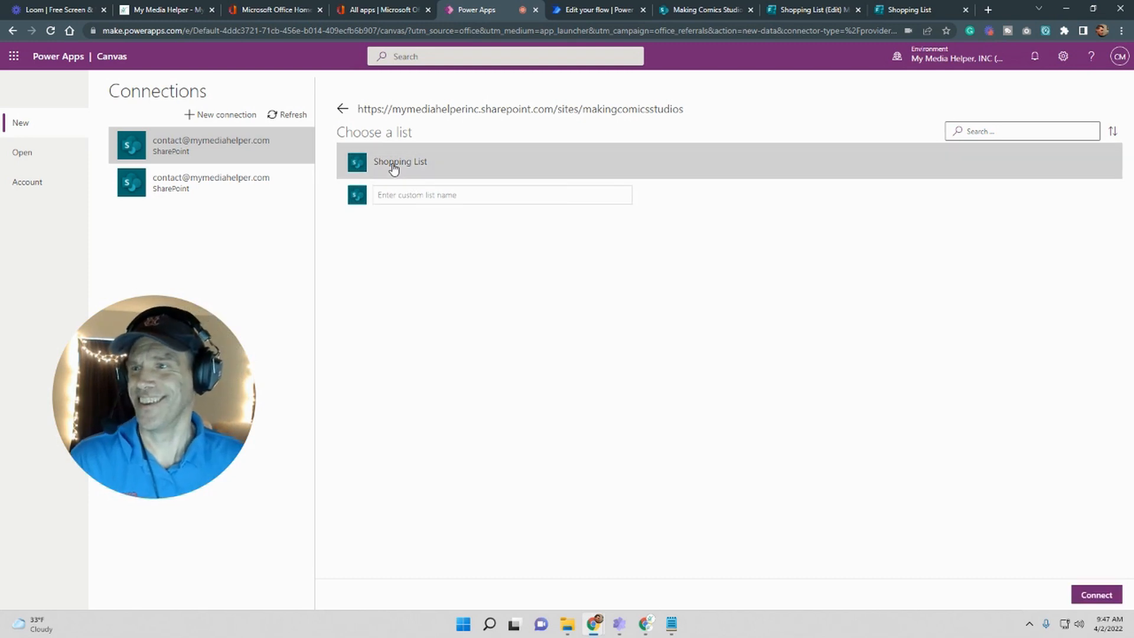
click(1096, 595)
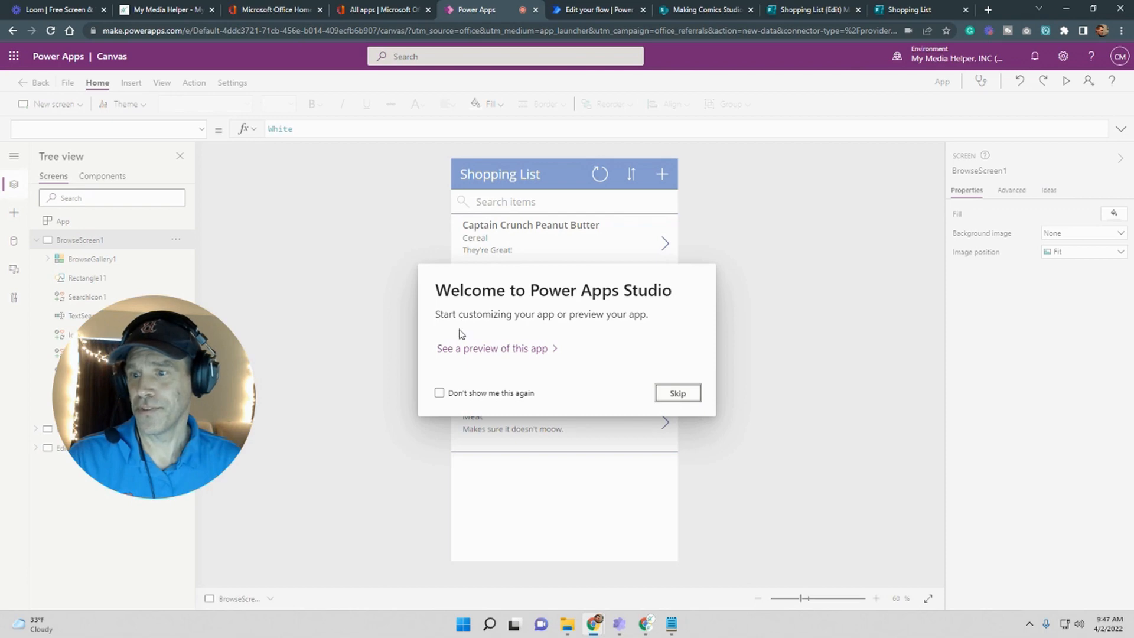
click(489, 350)
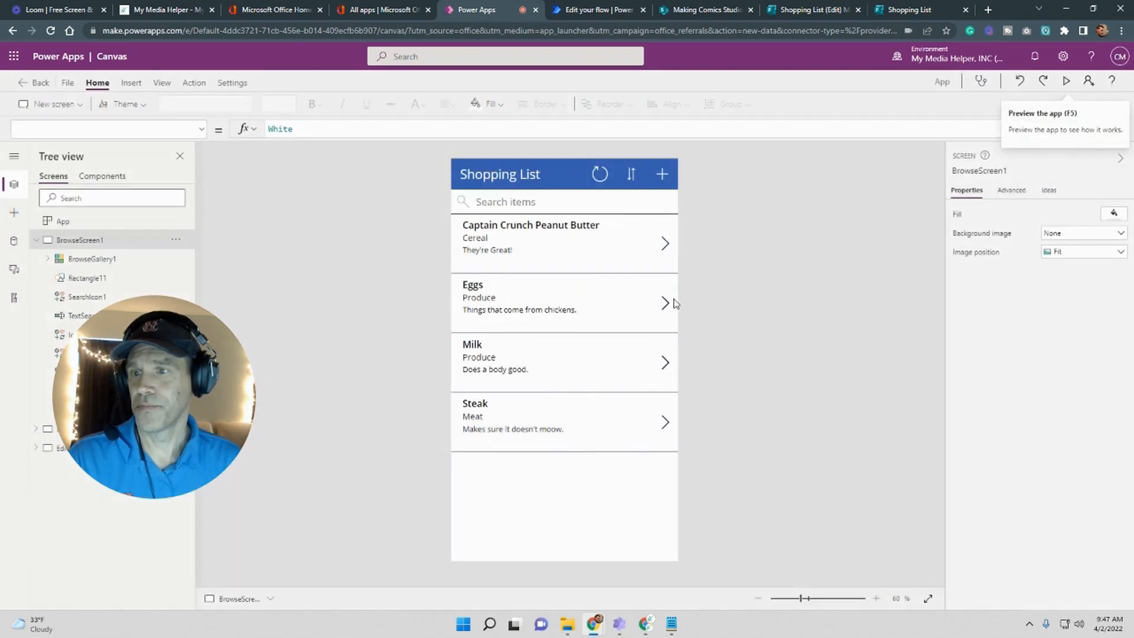
click(665, 245)
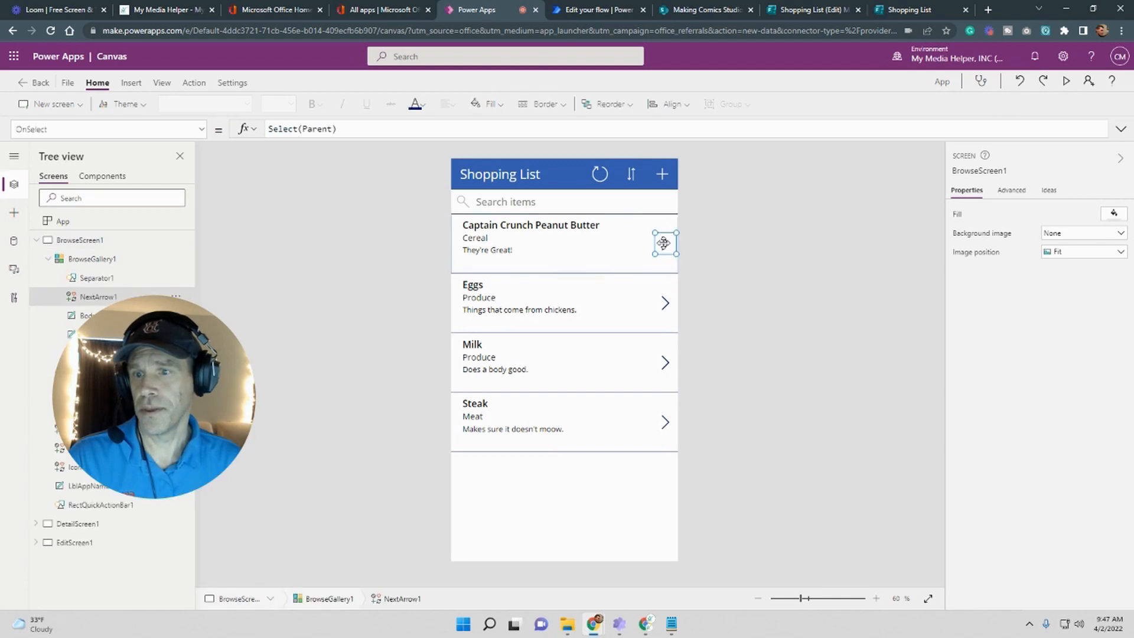
click(586, 249)
click(728, 246)
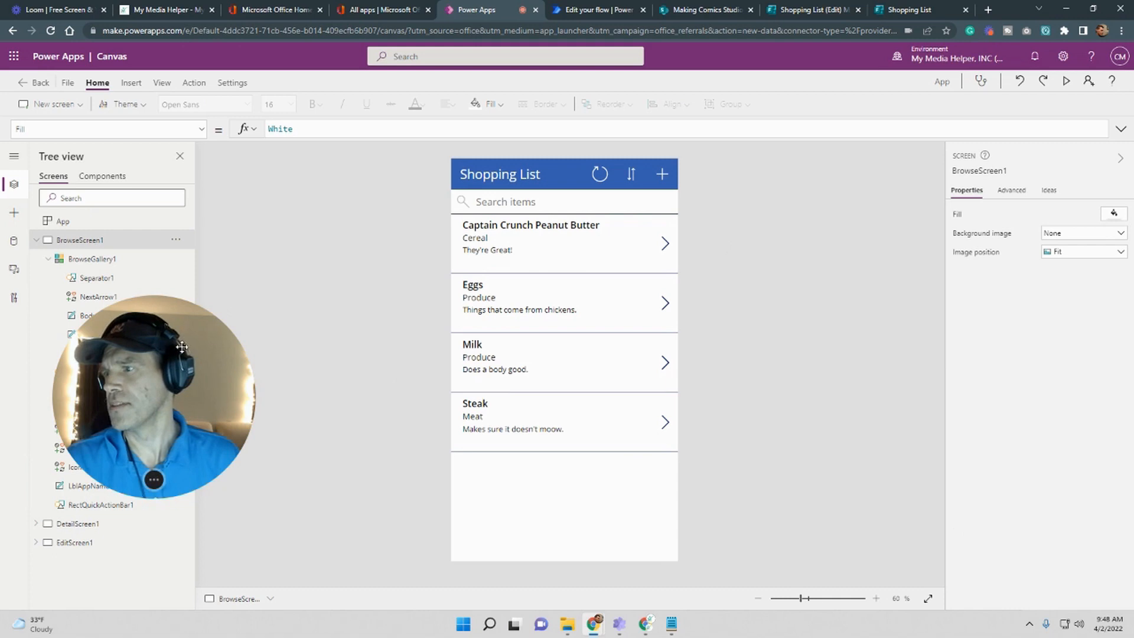
drag(177, 372, 850, 394)
drag(436, 408, 928, 399)
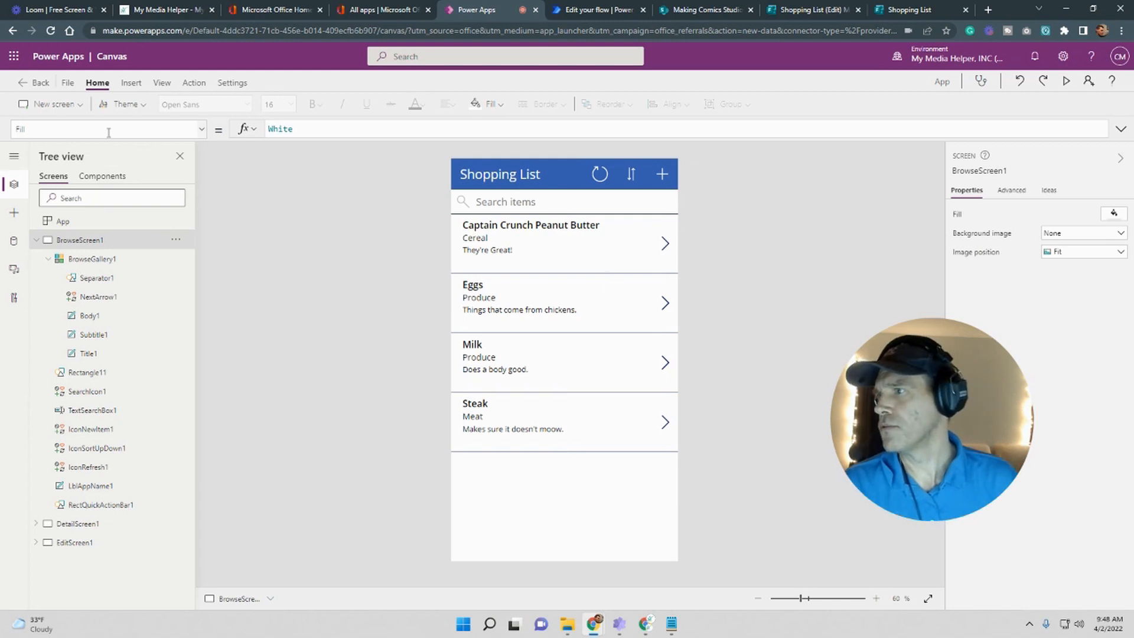
Save the app to the cloud with the name "Shopping List".
click(64, 83)
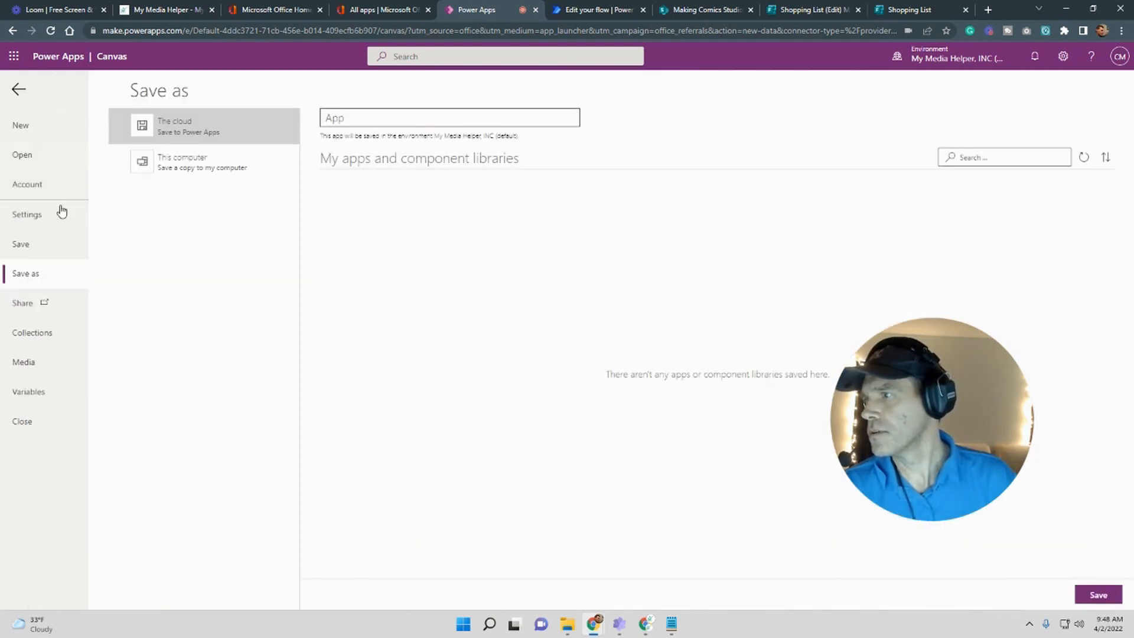
click(24, 310)
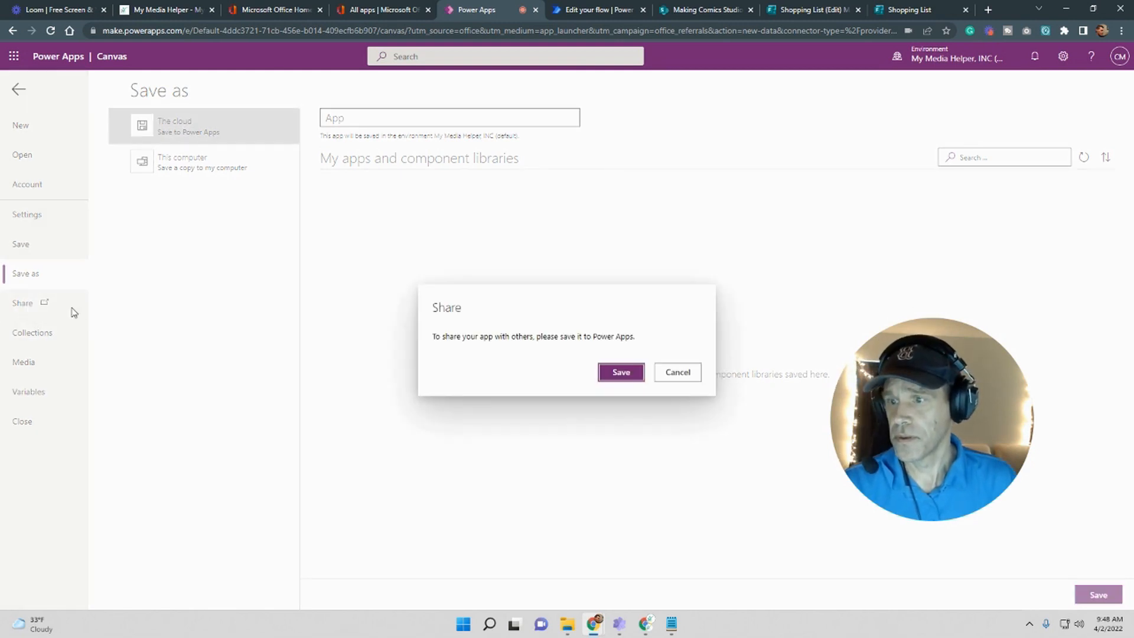
click(608, 373)
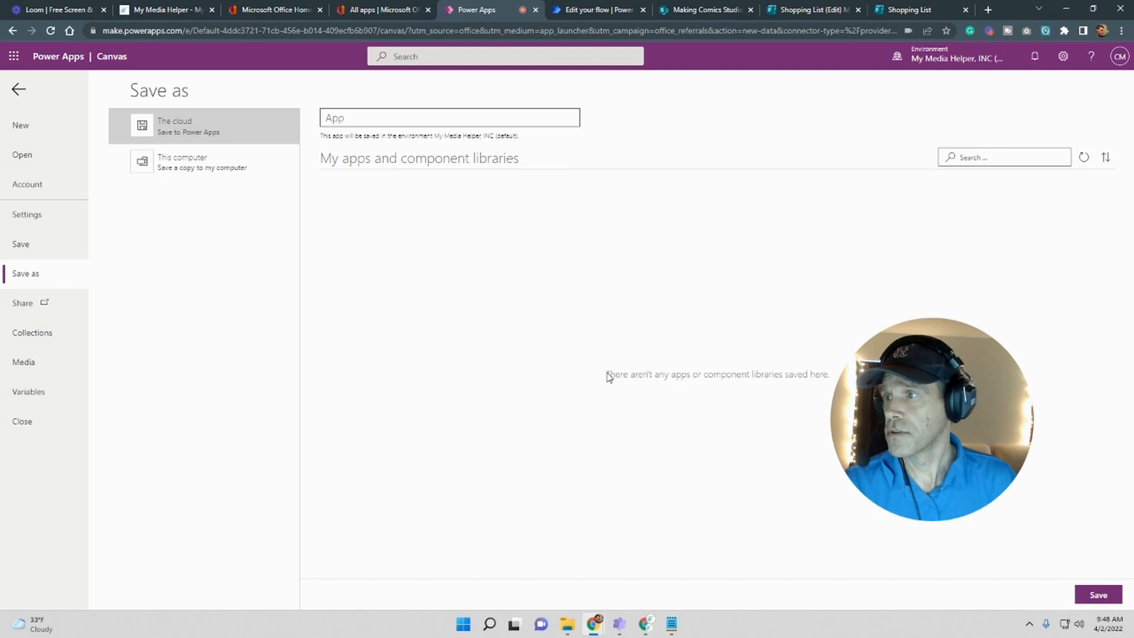
click(41, 277)
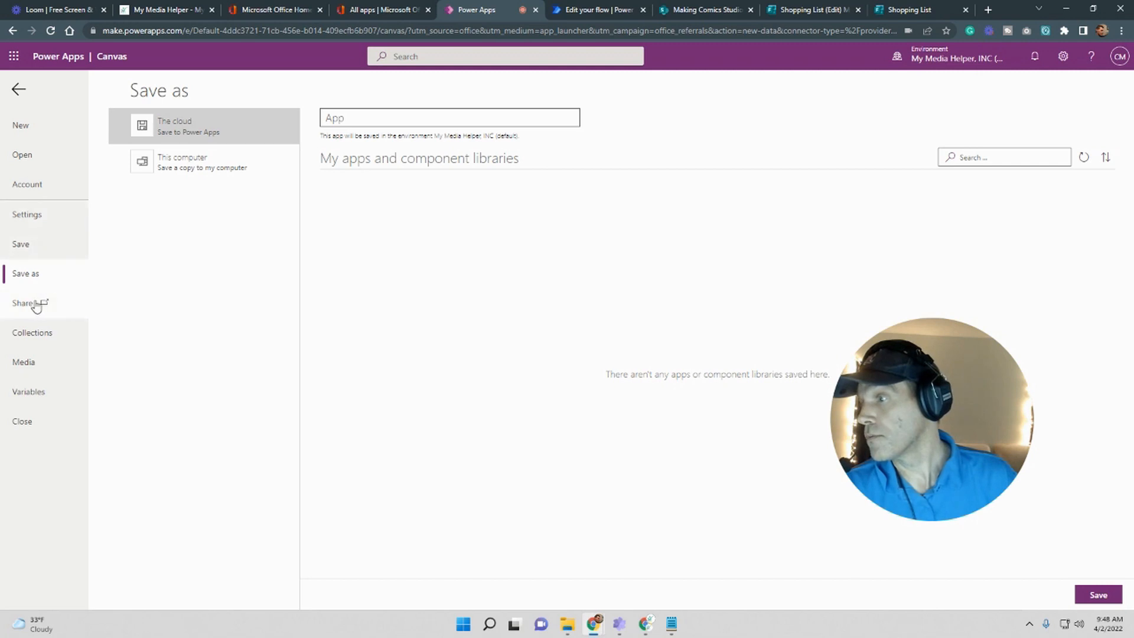
click(46, 306)
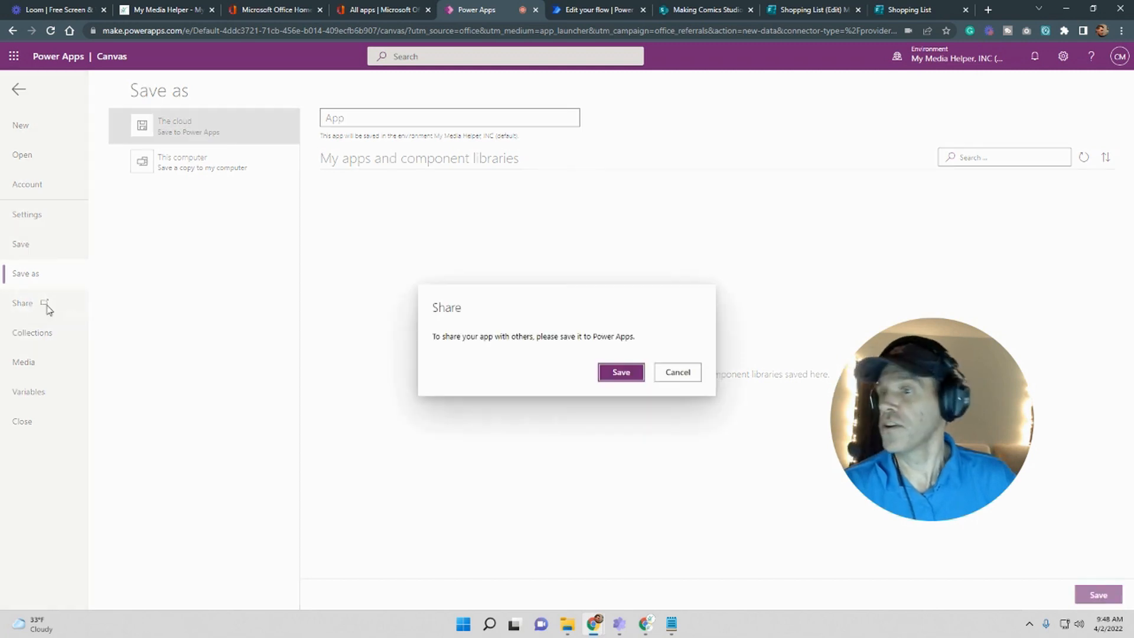
click(623, 379)
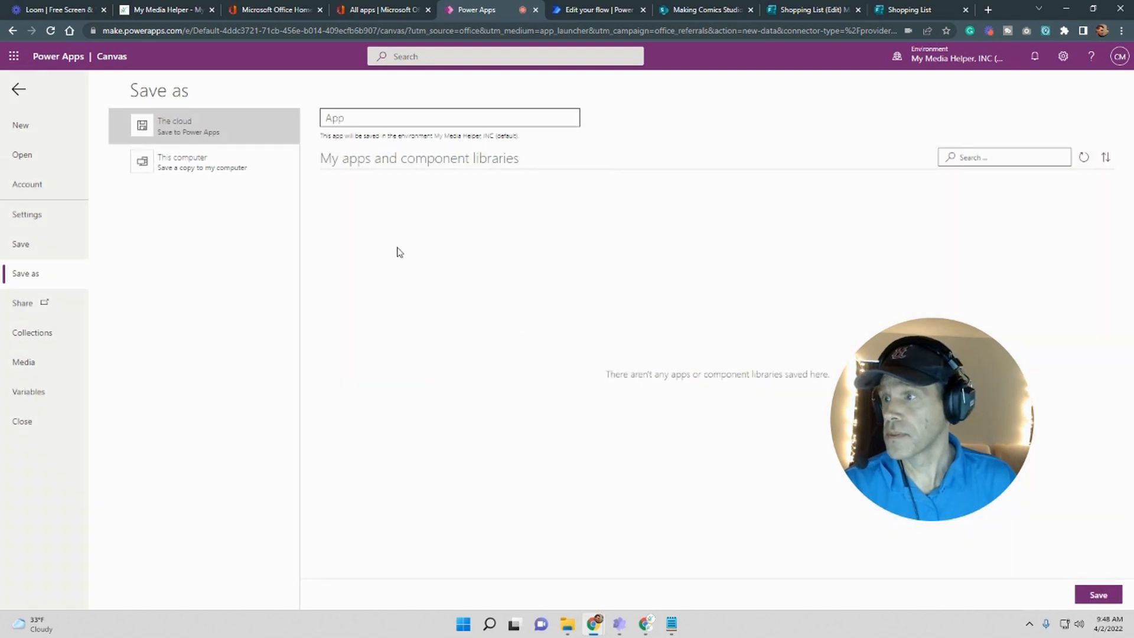
click(362, 121)
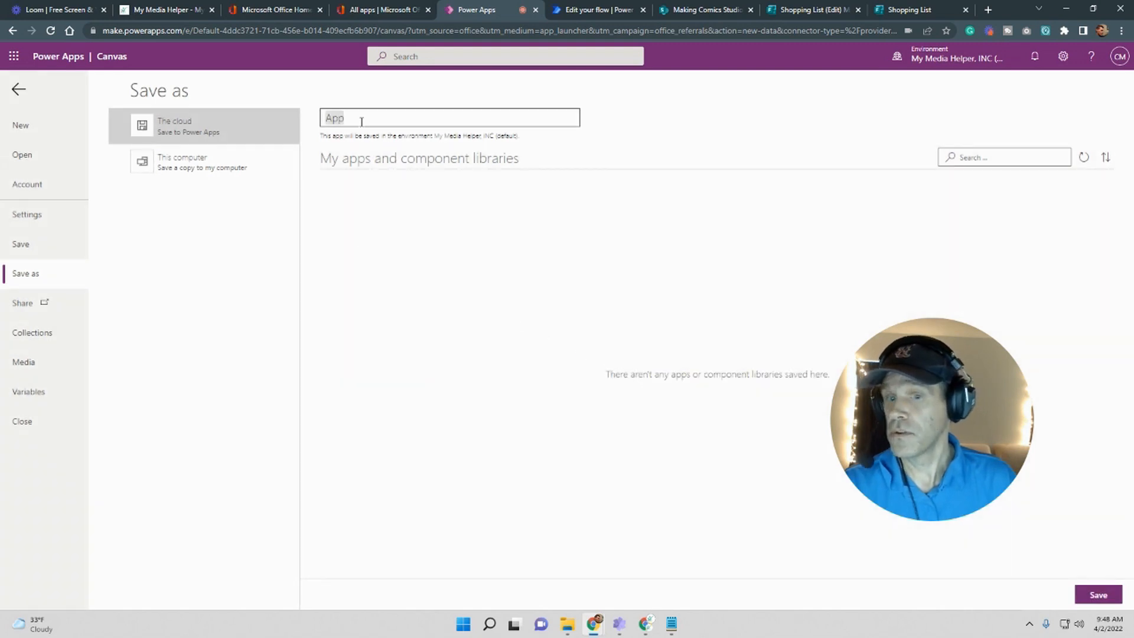
text(Shopping List)
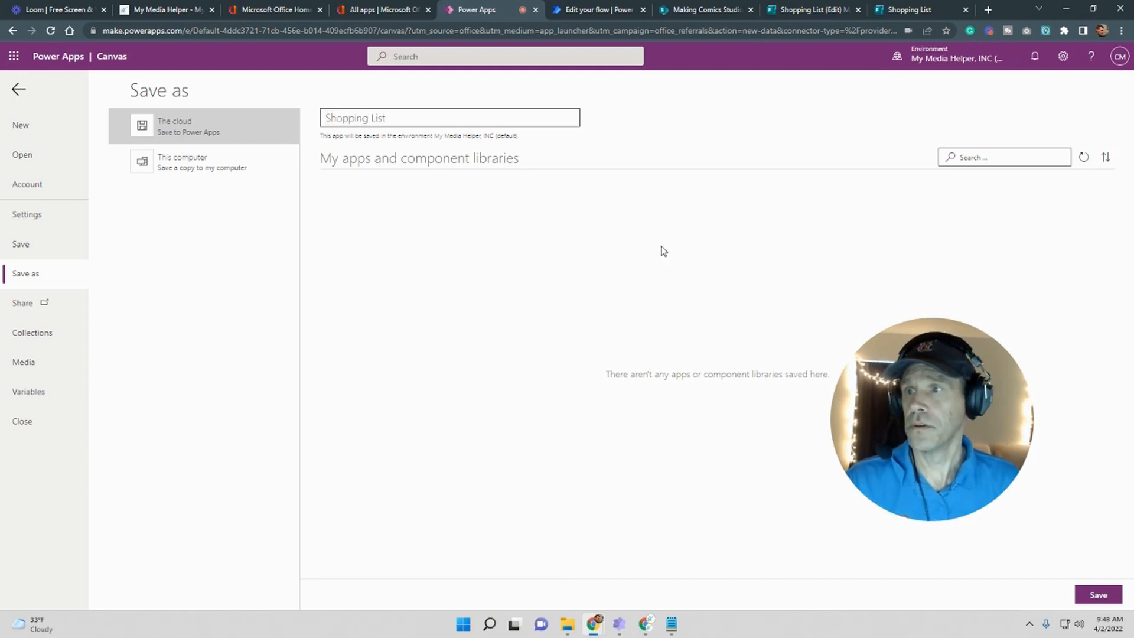
click(1098, 592)
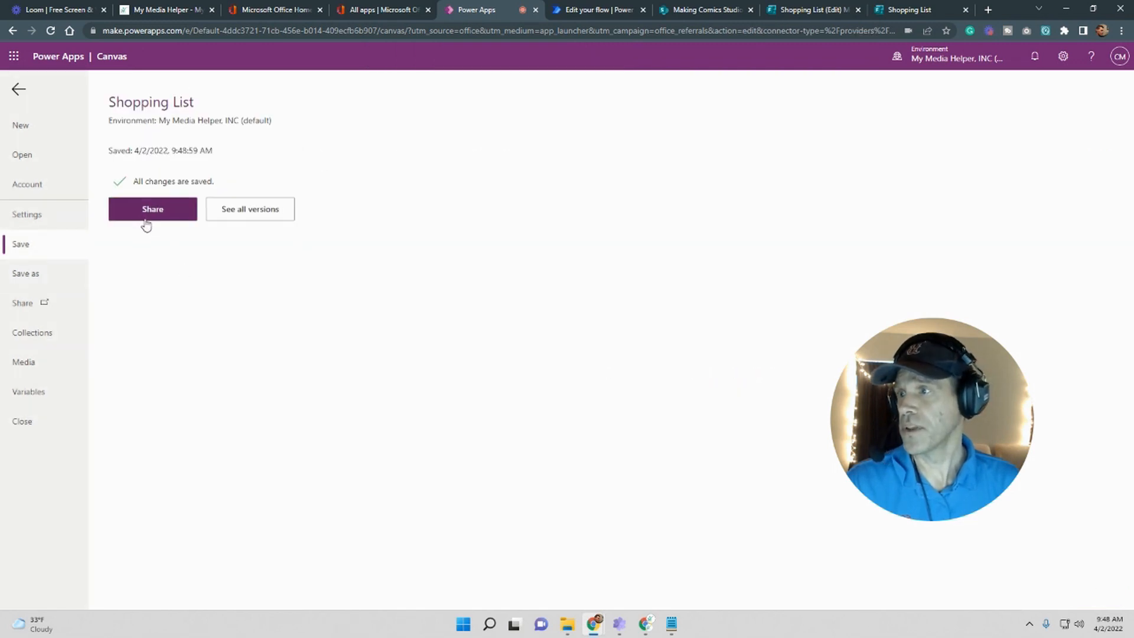
Open the saved app's sharing page and close the sharing form without adding anyone.
click(143, 215)
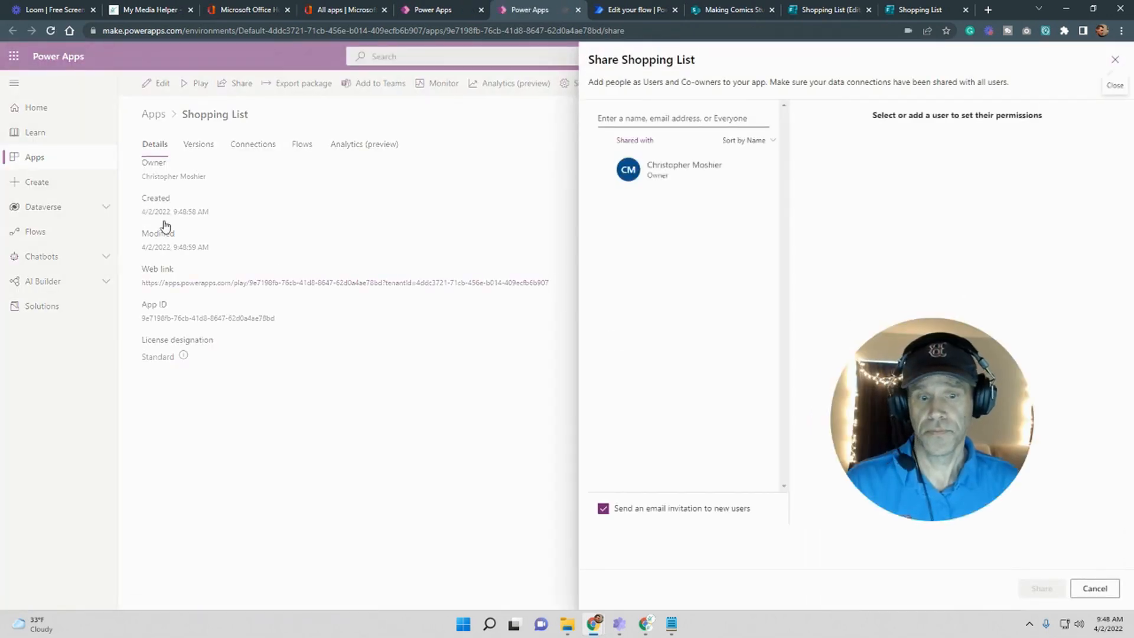
drag(942, 374, 288, 352)
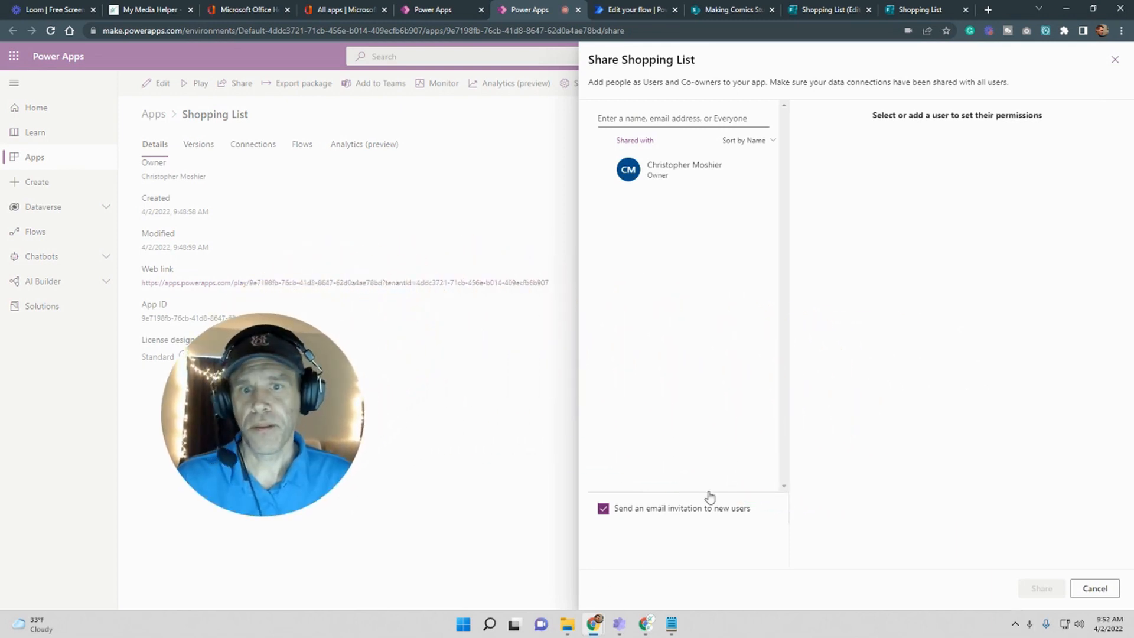
drag(256, 379, 126, 467)
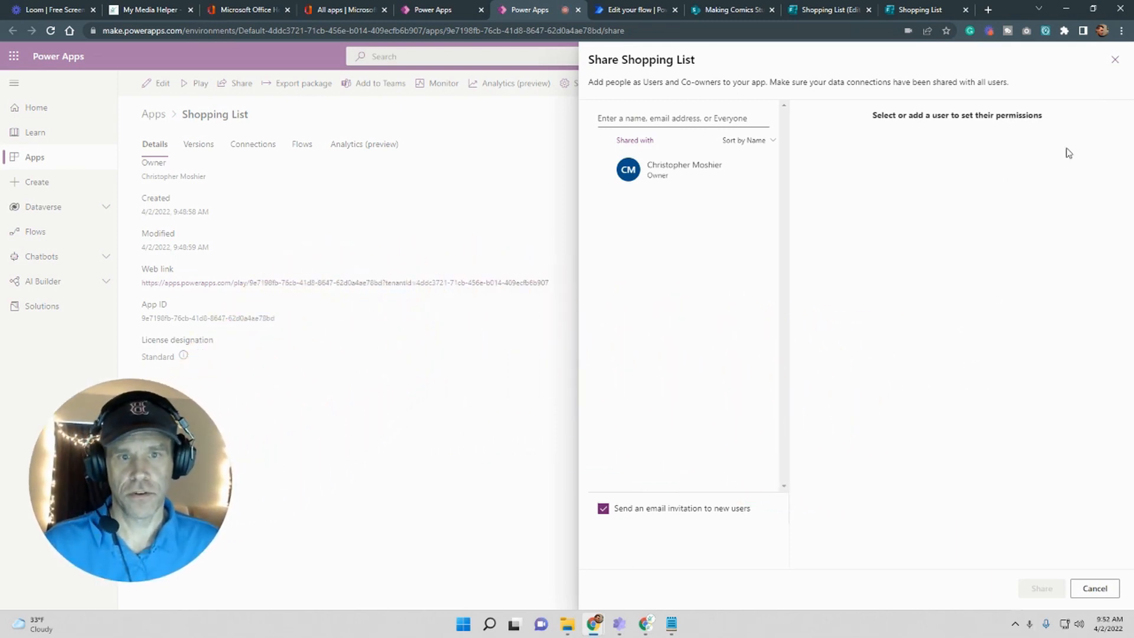
click(1114, 62)
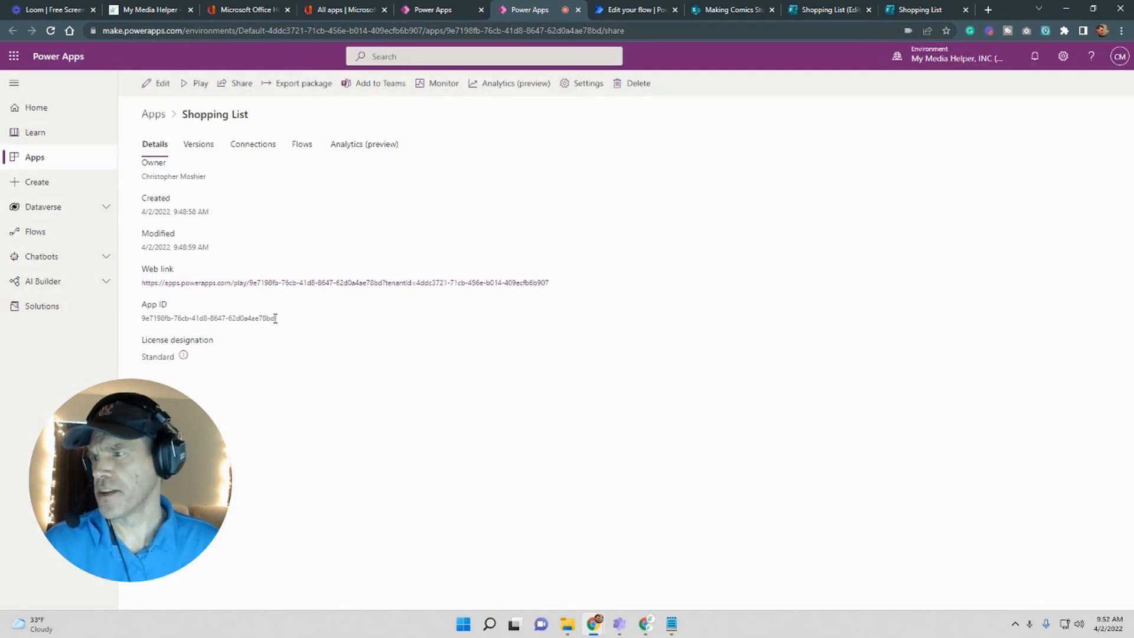
Copy the full App ID from the Shopping List app's details.
drag(229, 317, 166, 318)
right_click(155, 322)
click(199, 328)
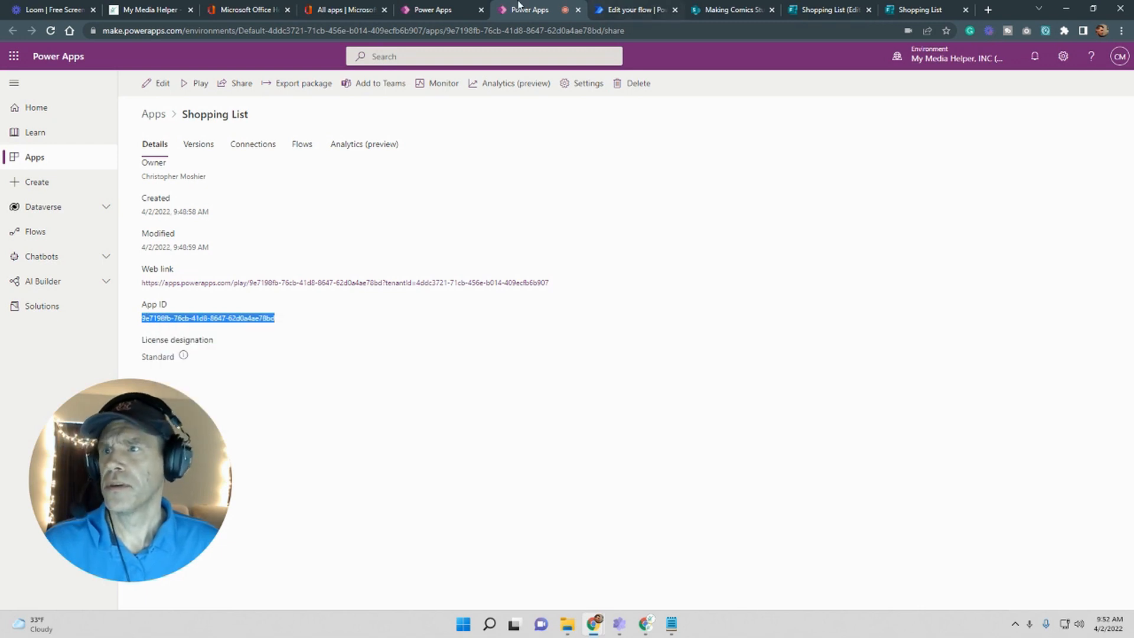
Switch to SharePoint from the Microsoft Office apps page and open the Making Comics Studios site.
click(344, 7)
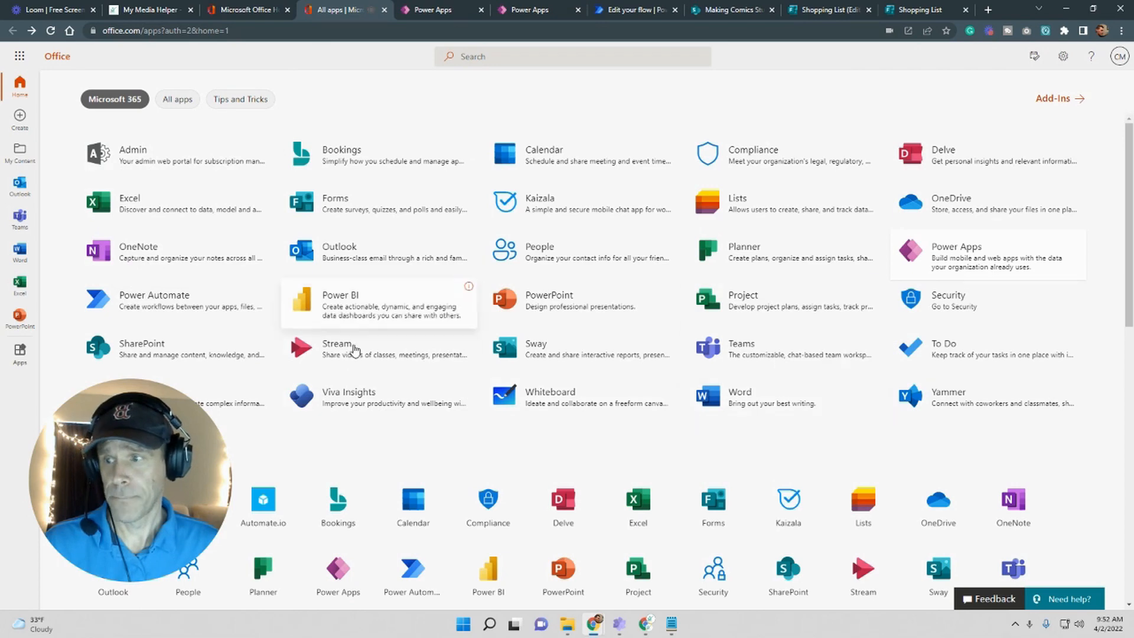
click(136, 346)
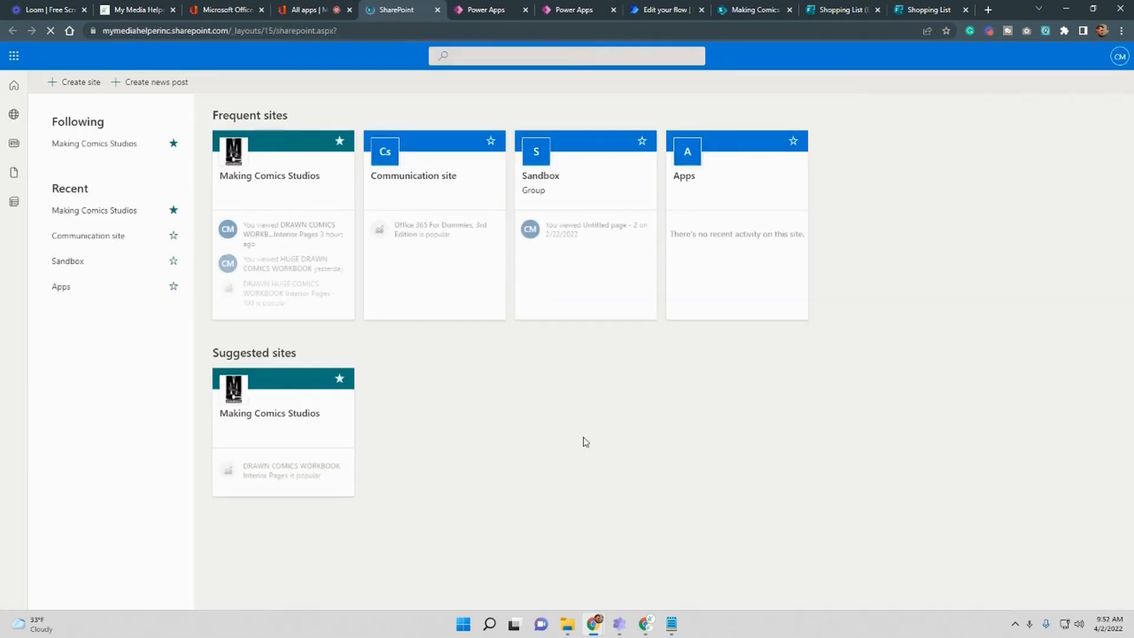
click(270, 178)
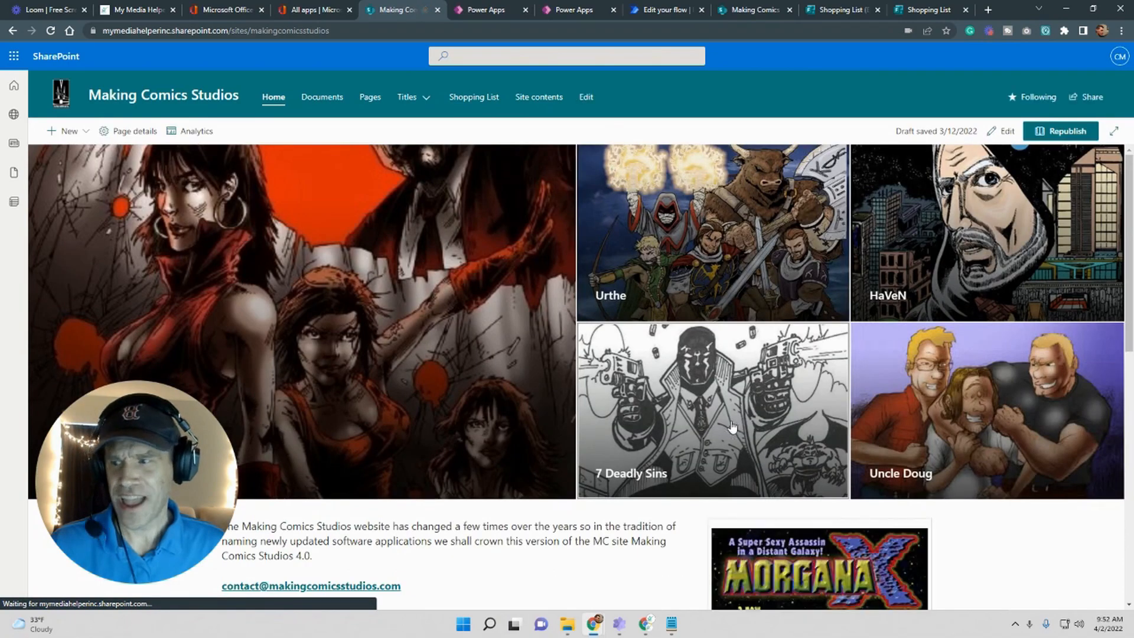
Open the Making Comics Studios home page for editing and add a three-column section below the welcome text.
drag(173, 449, 166, 313)
scroll(490, 344, down, 8)
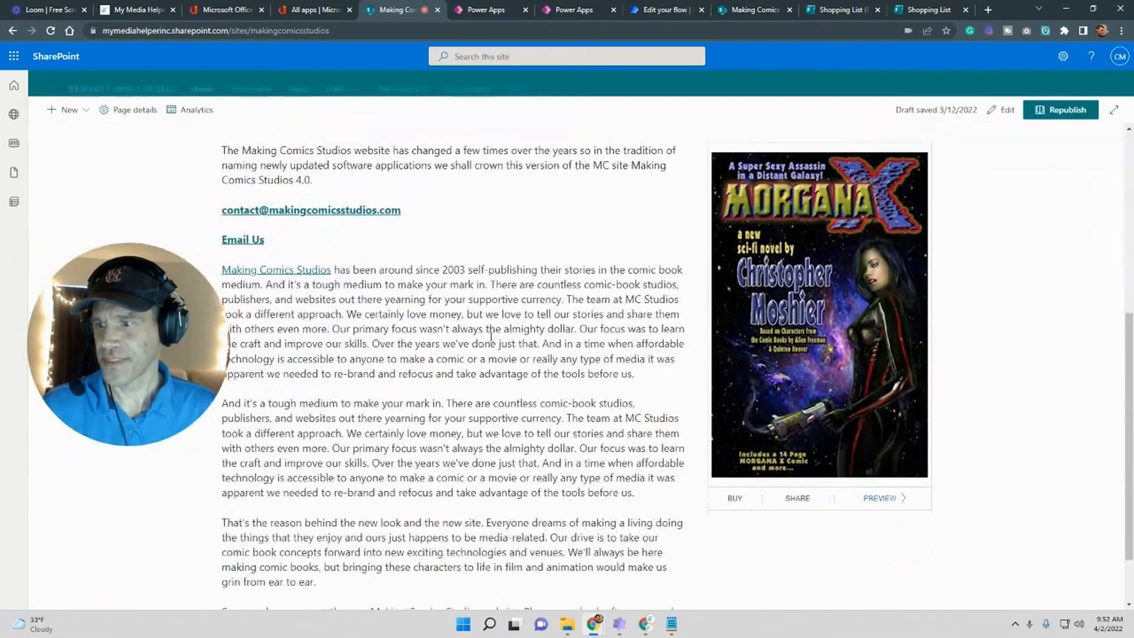
scroll(491, 344, up, 8)
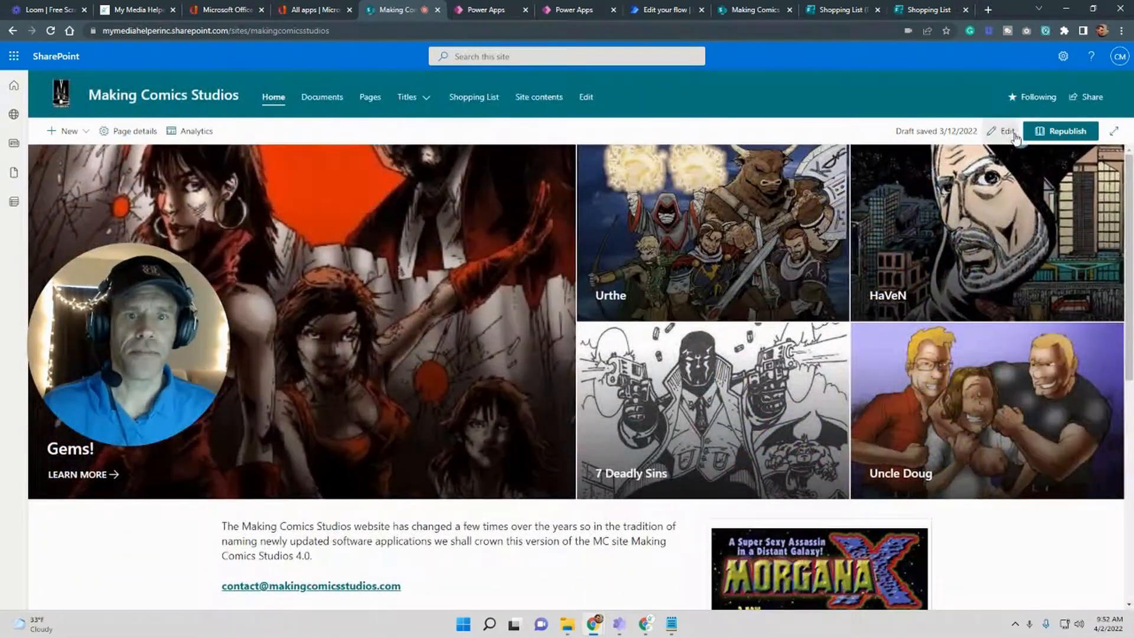
click(1002, 131)
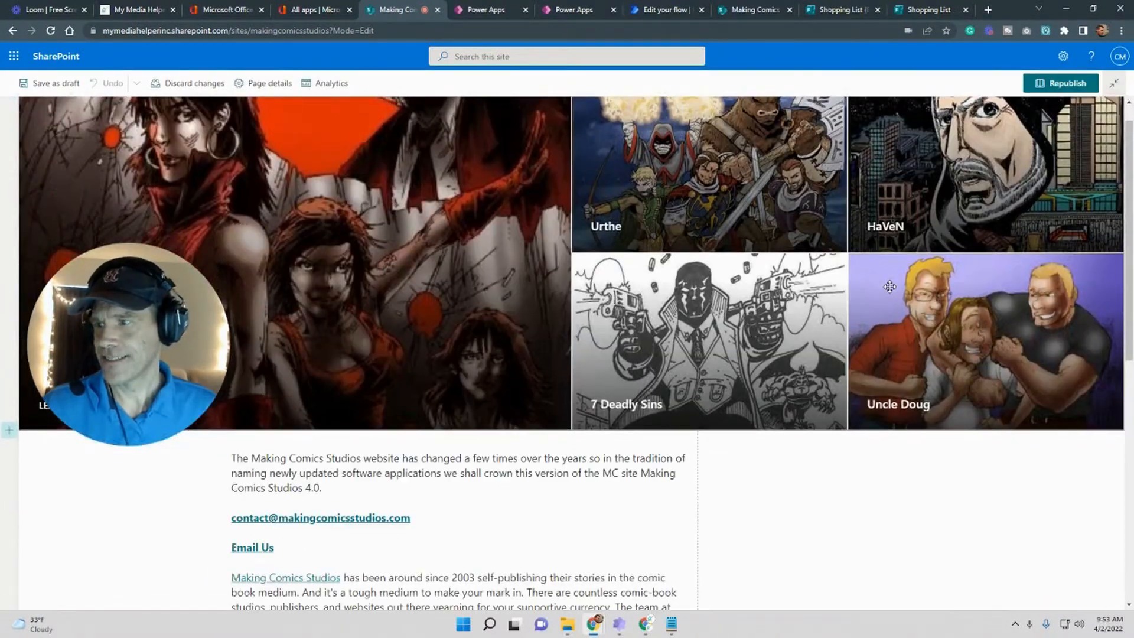
scroll(890, 286, down, 5)
scroll(890, 287, down, 3)
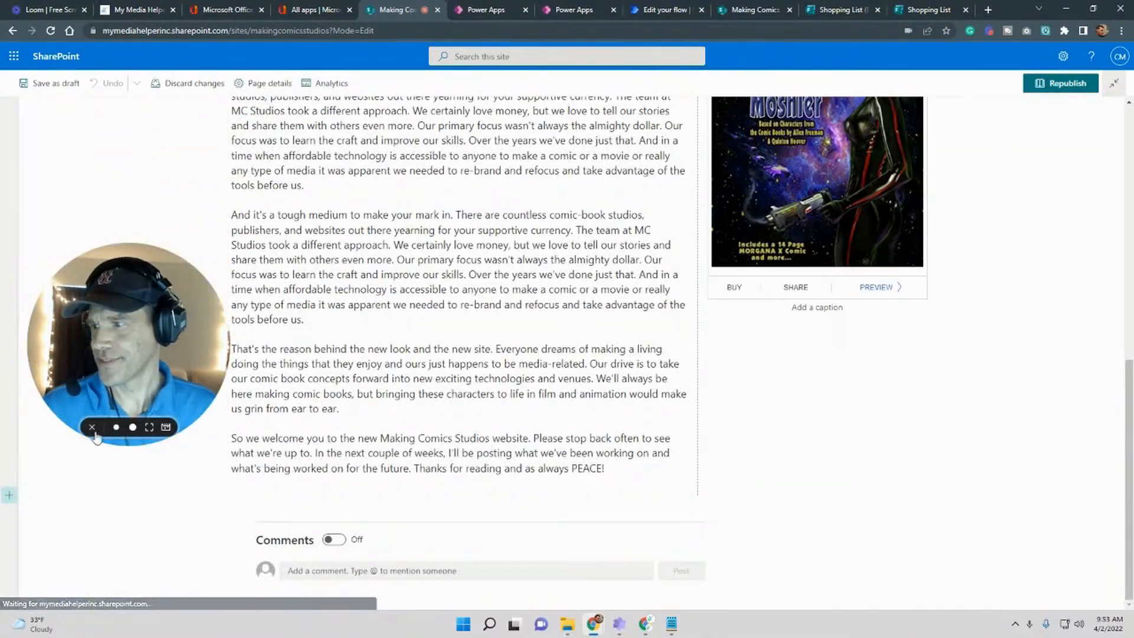
click(10, 496)
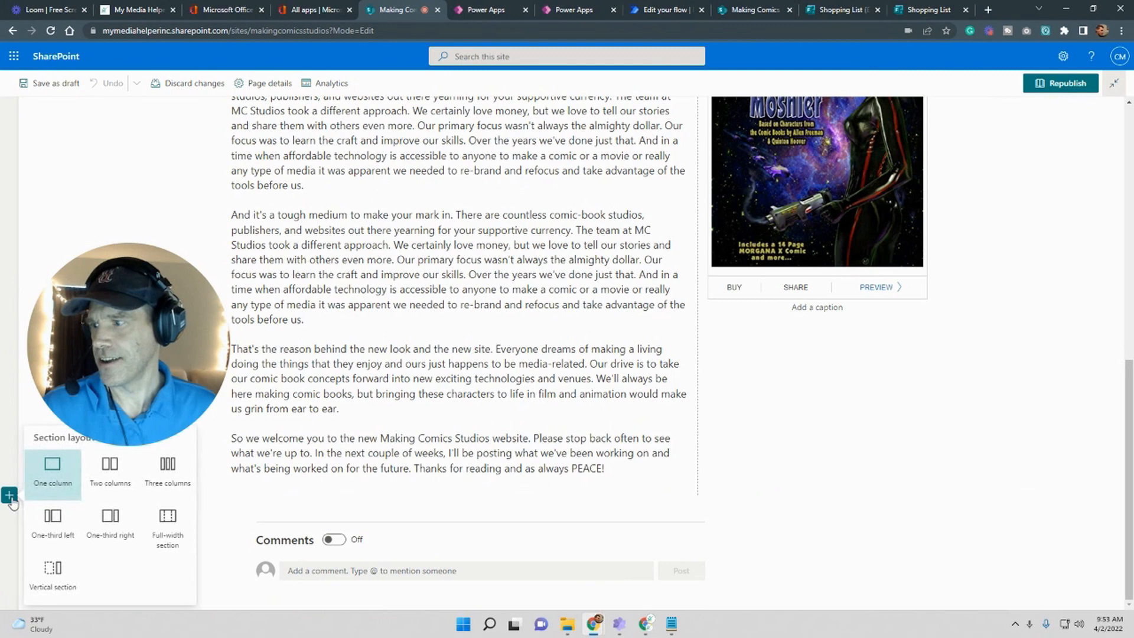
click(169, 468)
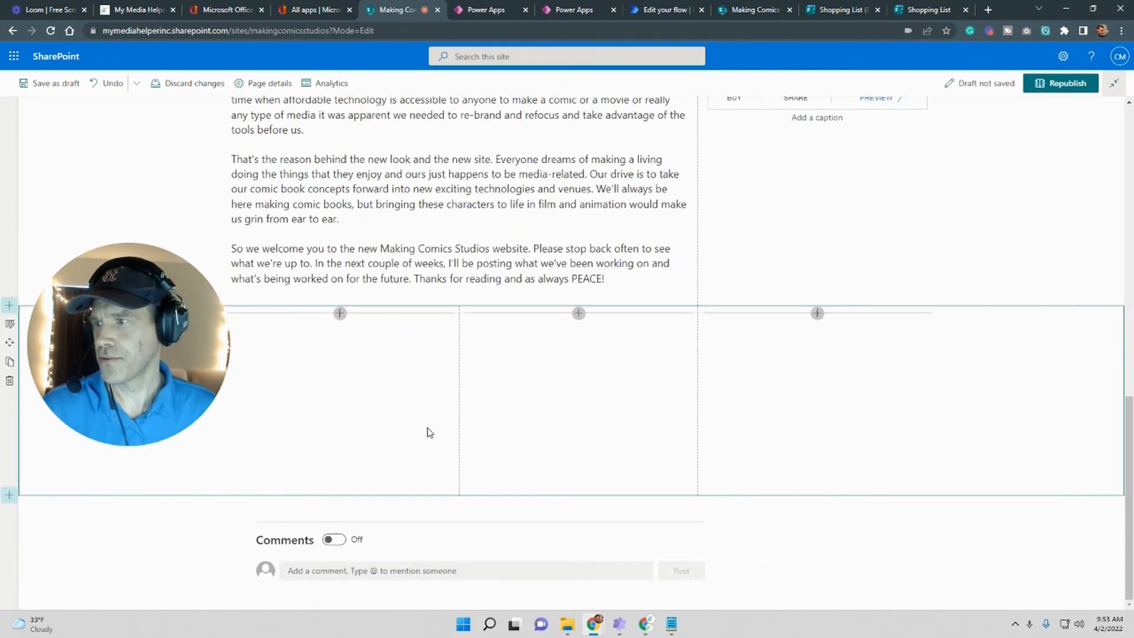
Add a Microsoft PowerApps web part to the first column of the new section.
drag(87, 349, 89, 205)
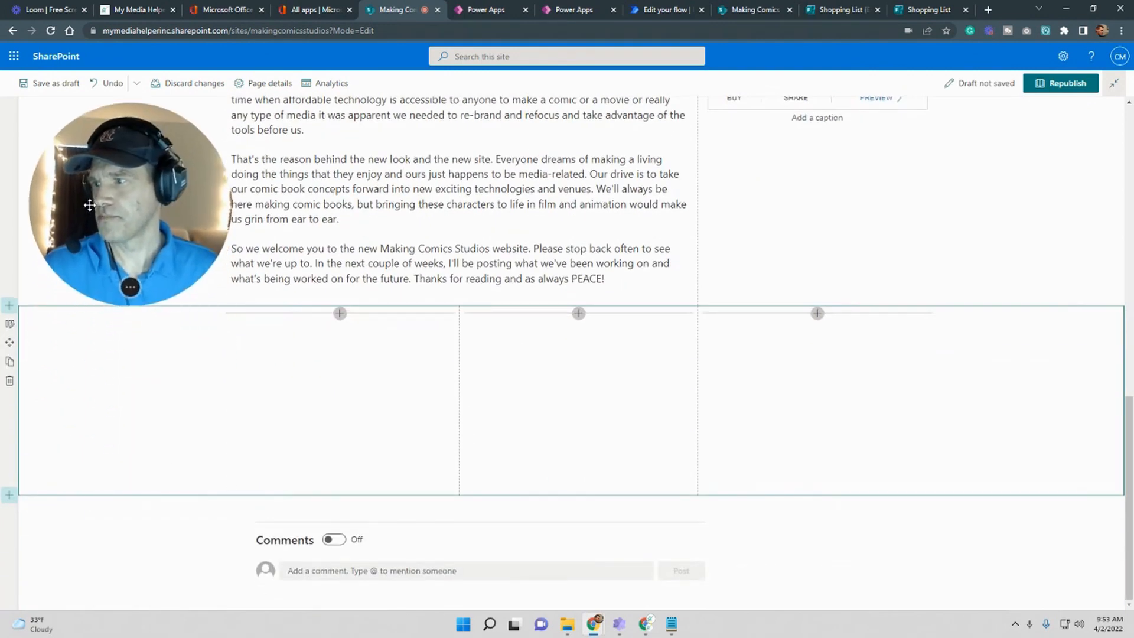
click(339, 313)
scroll(331, 467, down, 15)
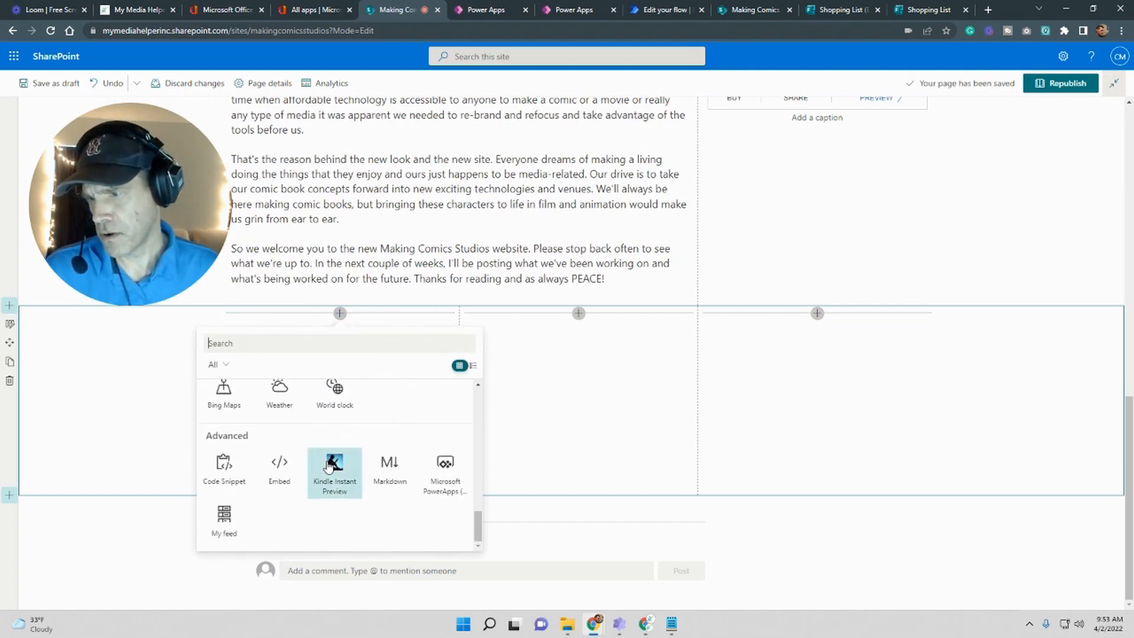
click(445, 473)
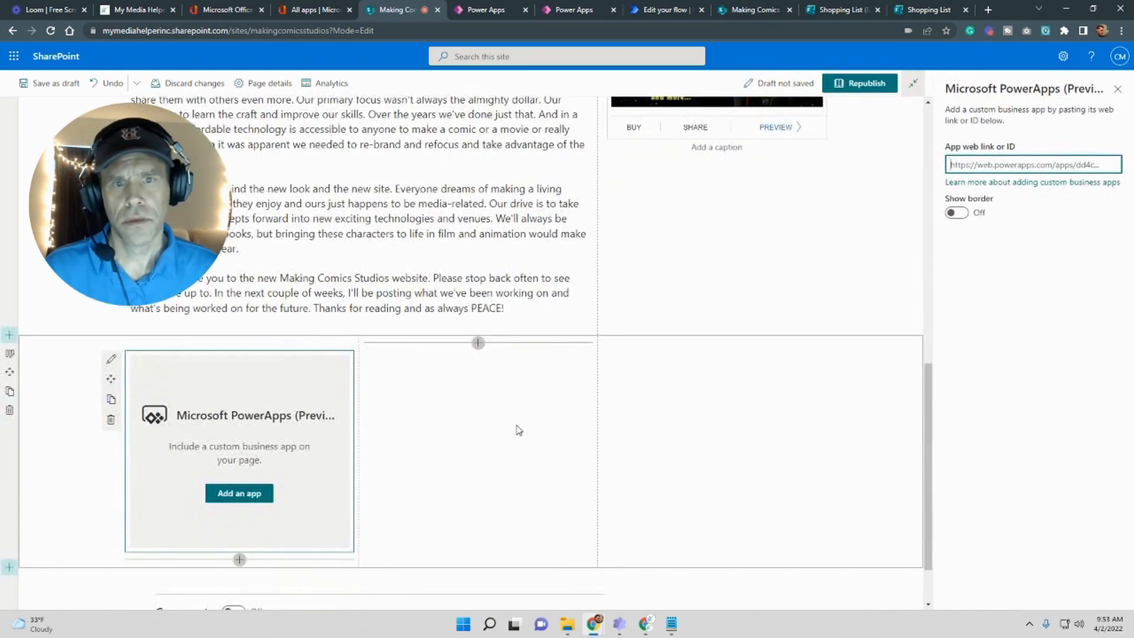
Paste the copied App ID into the PowerApps web part to embed the Shopping List app, and save the page as a draft.
right_click(967, 169)
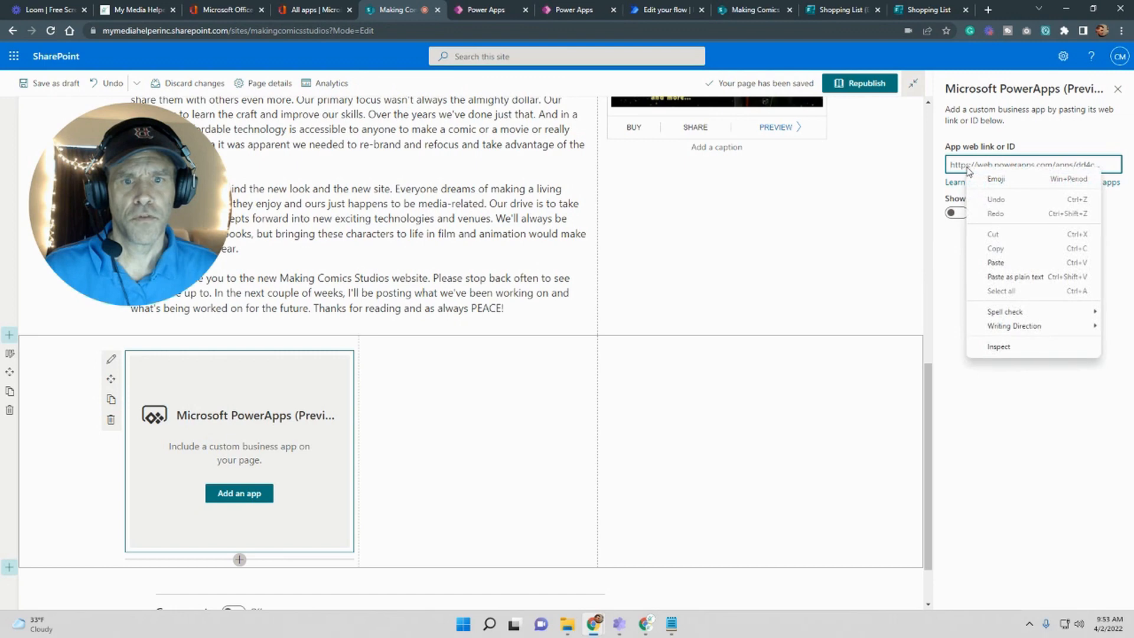
click(995, 262)
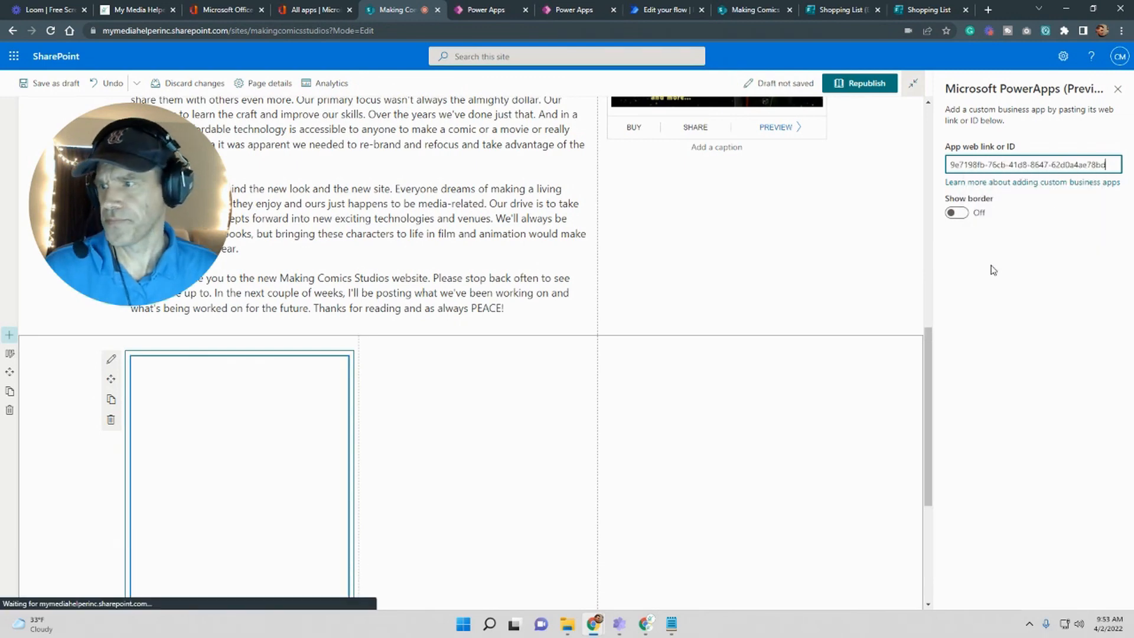
scroll(618, 391, down, 3)
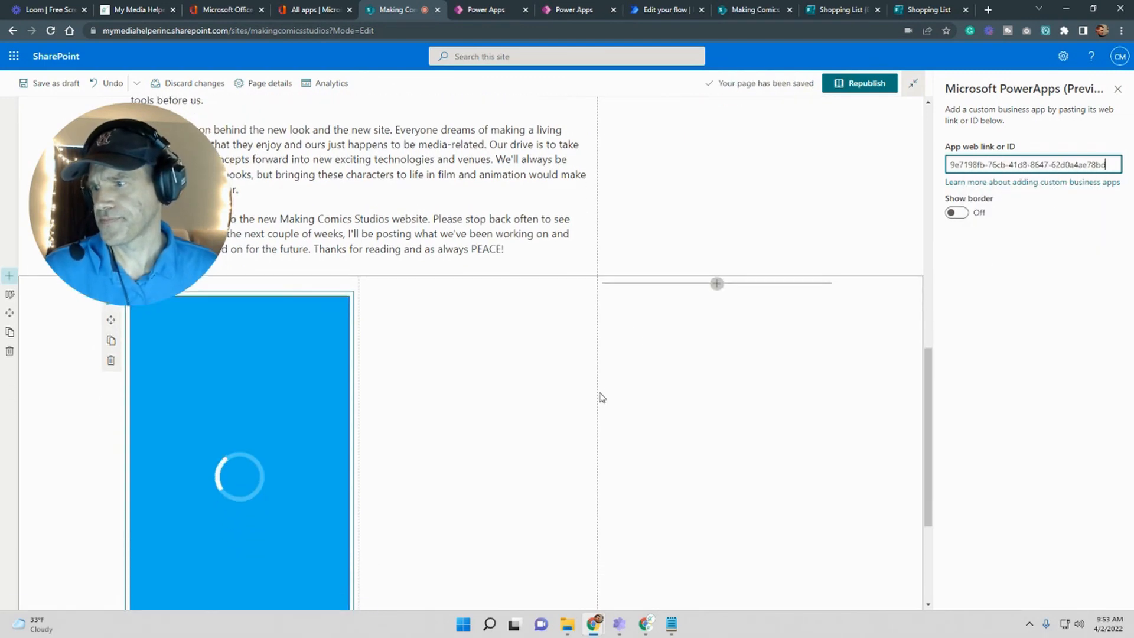
scroll(601, 396, up, 1)
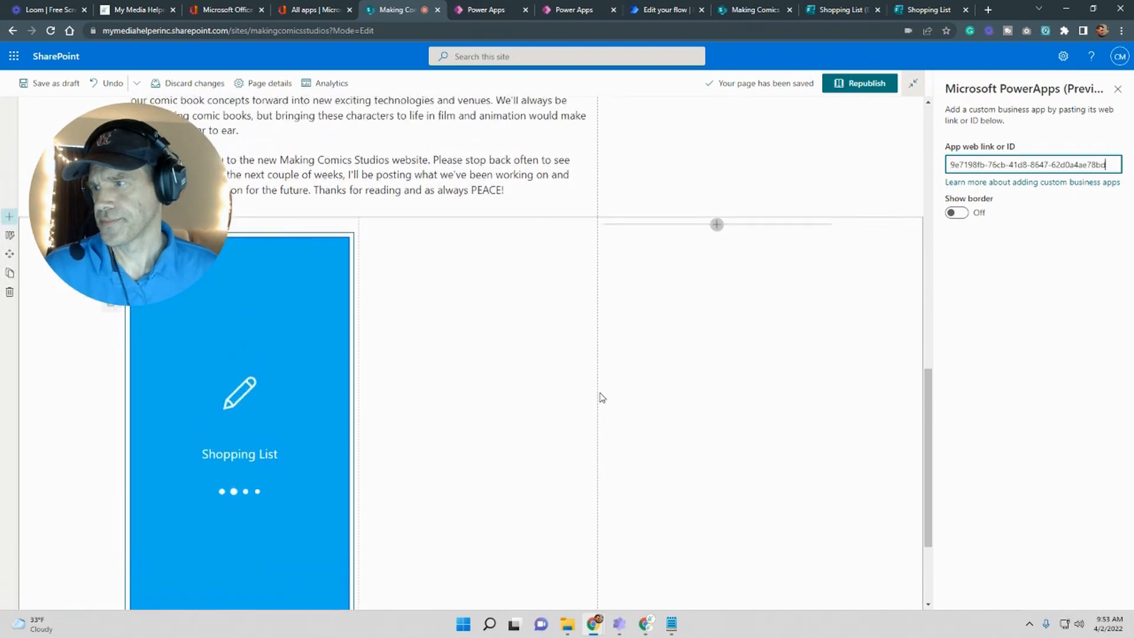
drag(116, 171, 925, 367)
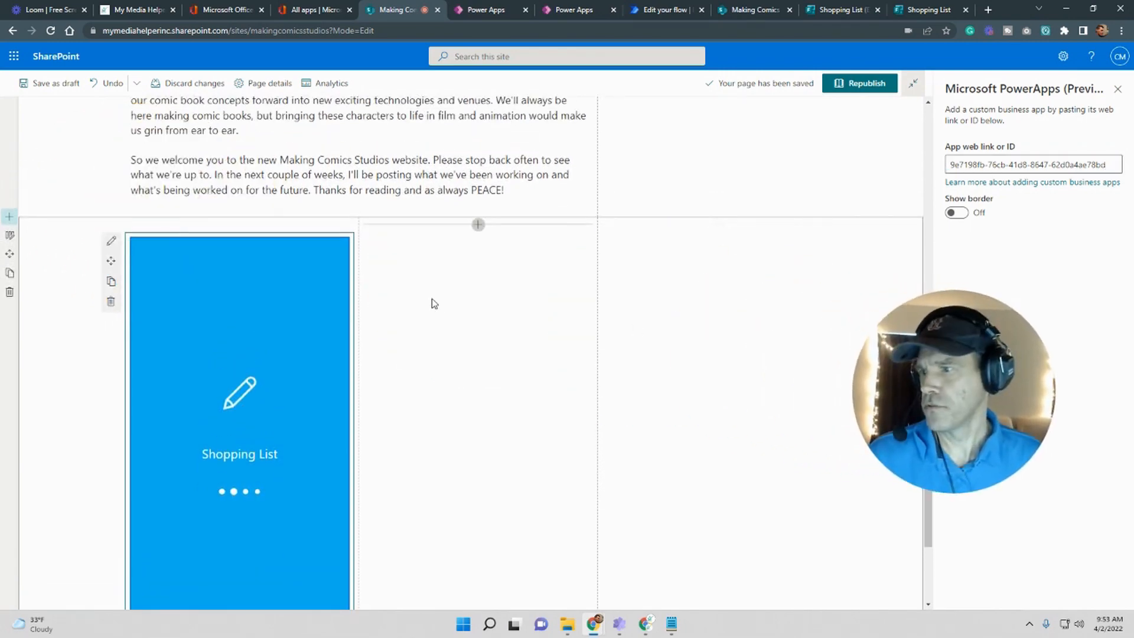
scroll(433, 304, down, 1)
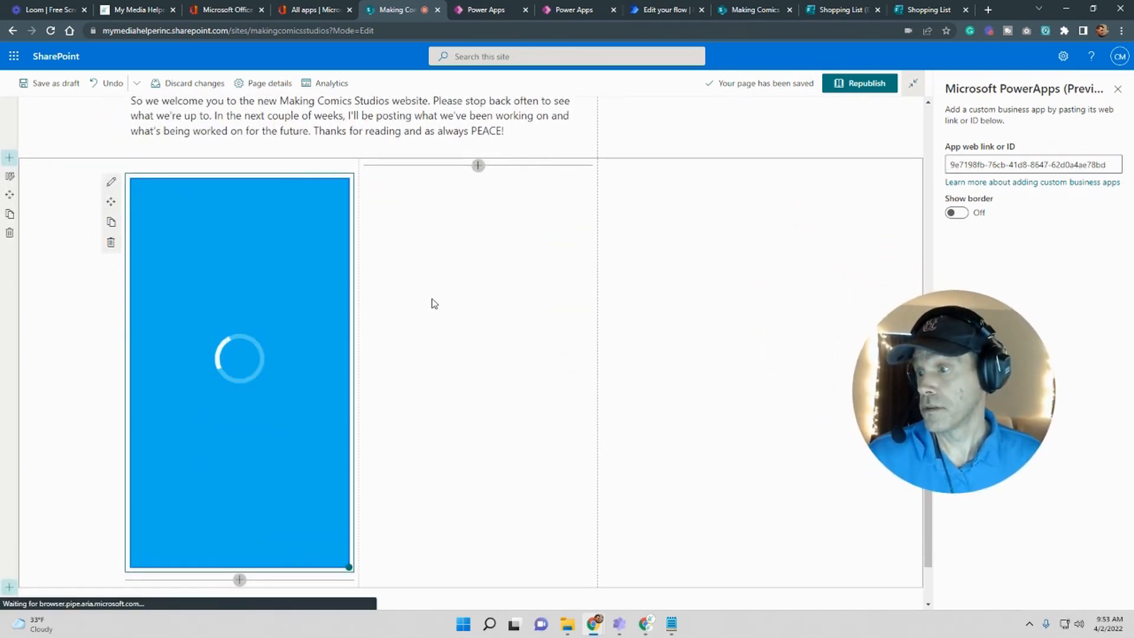
click(48, 83)
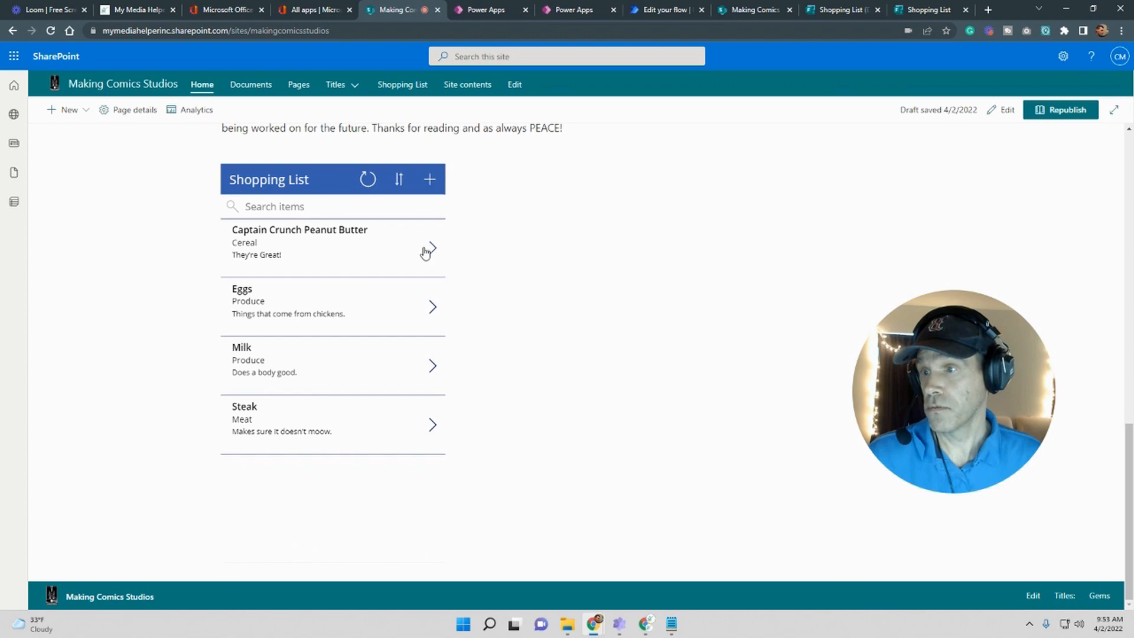
Check the details of Captain Crunch Peanut Butter, Eggs, Milk and Steak in the embedded Shopping List app.
click(425, 253)
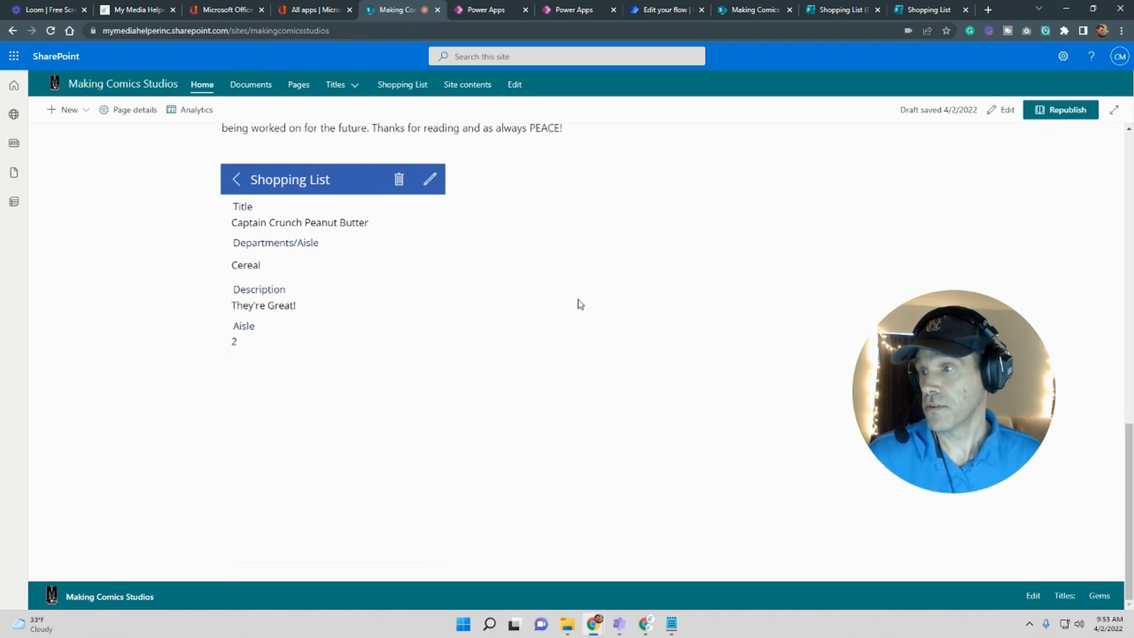
click(233, 180)
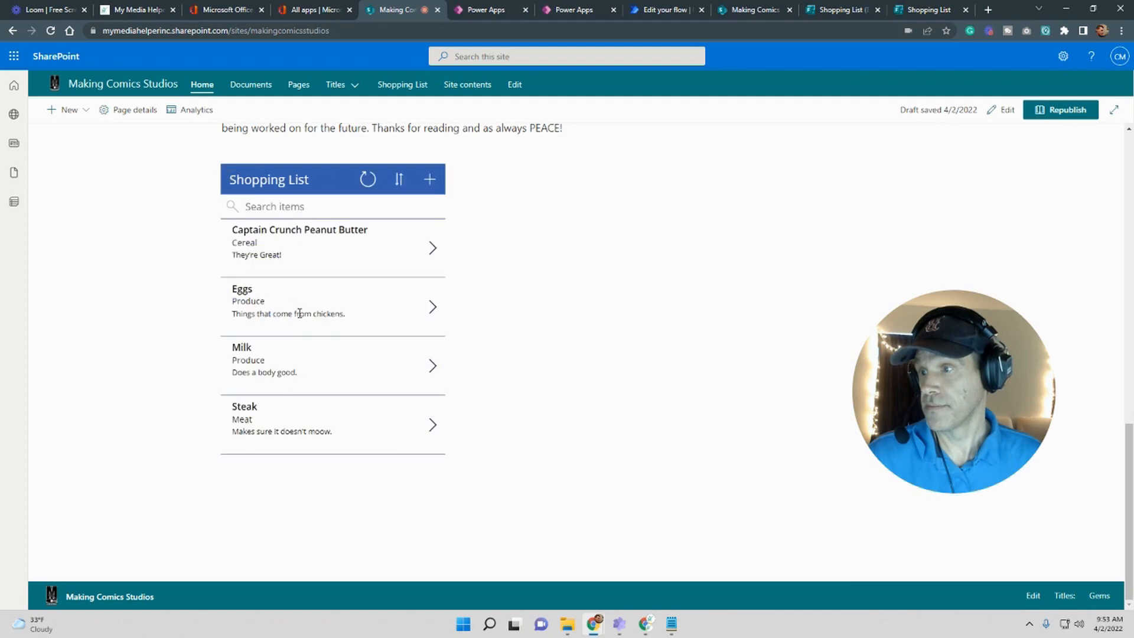
click(339, 306)
click(235, 180)
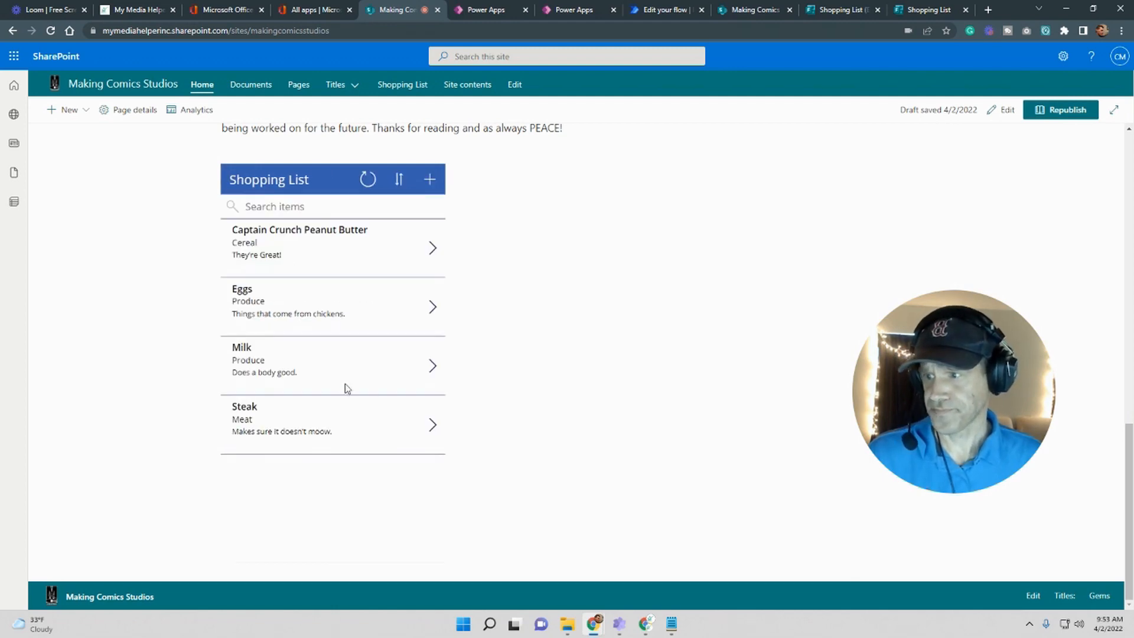
click(379, 374)
click(235, 179)
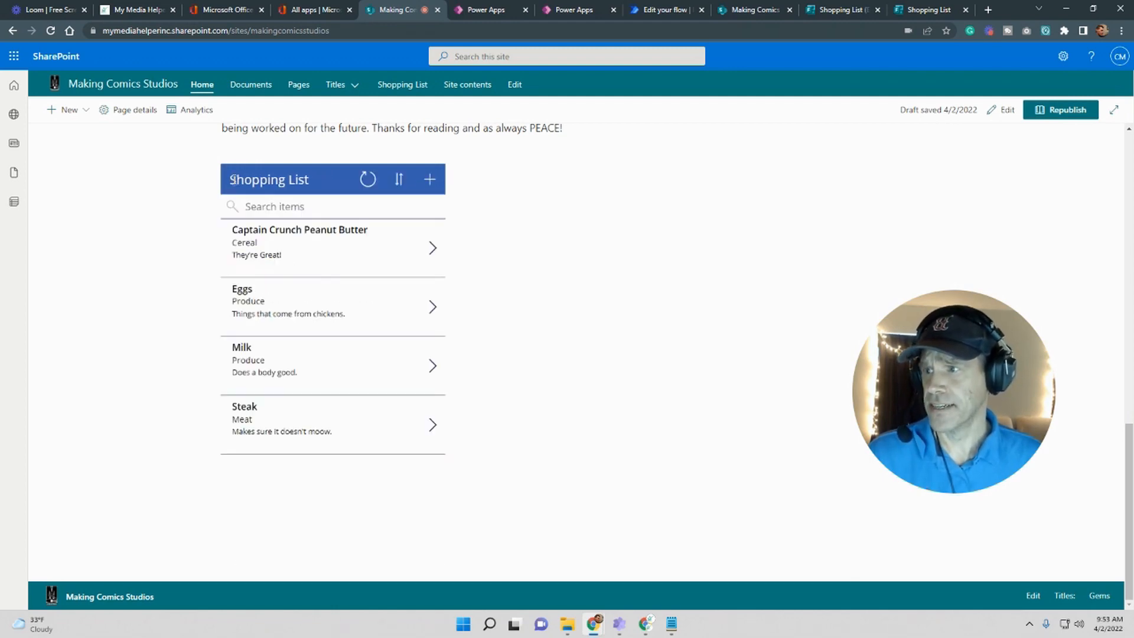
click(353, 429)
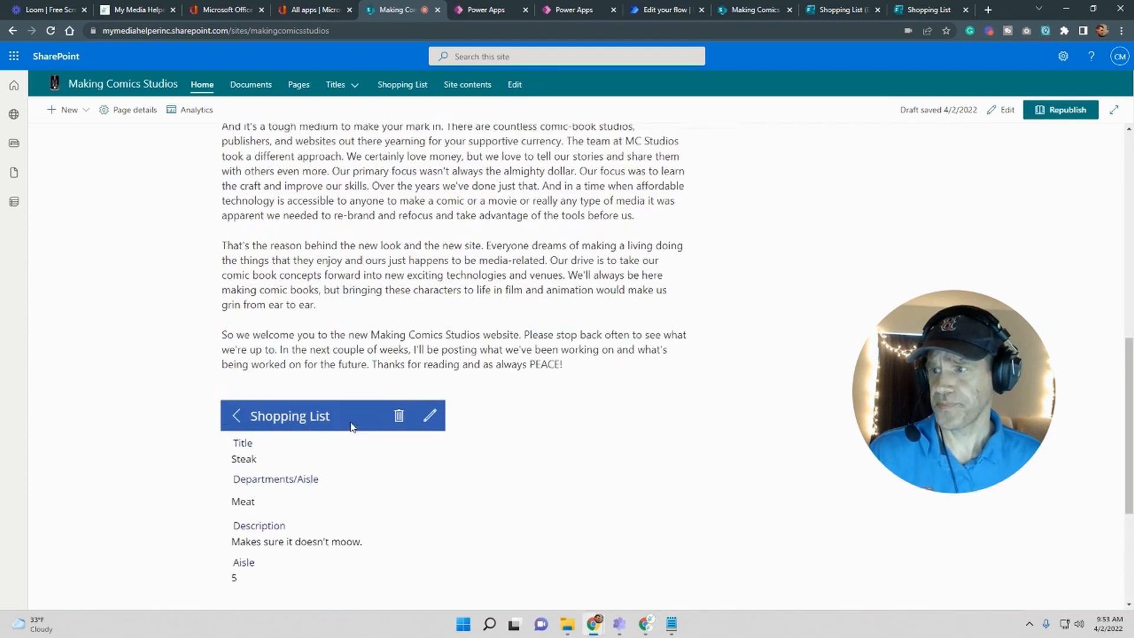
scroll(353, 427, down, 2)
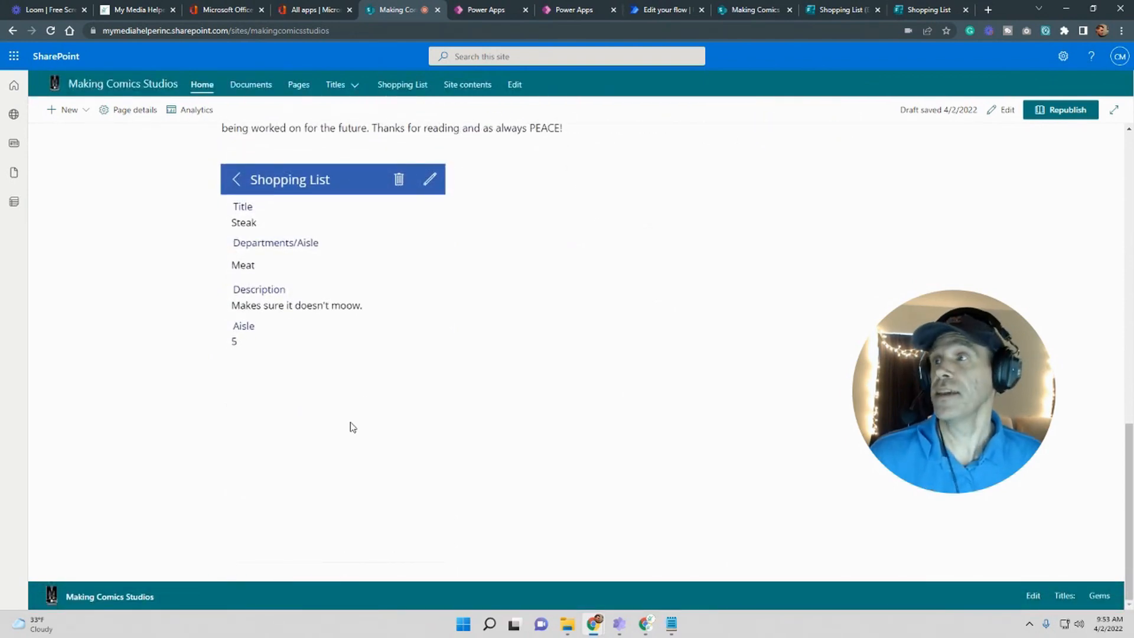
Switch to the My Media Helper website's home page.
click(141, 12)
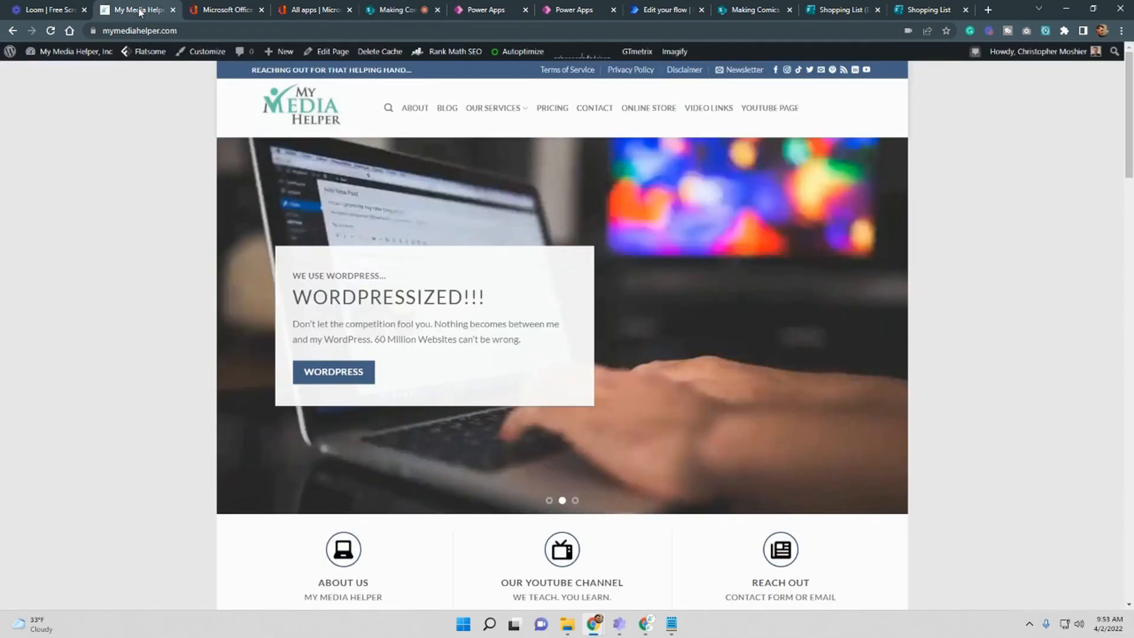
drag(937, 390, 138, 462)
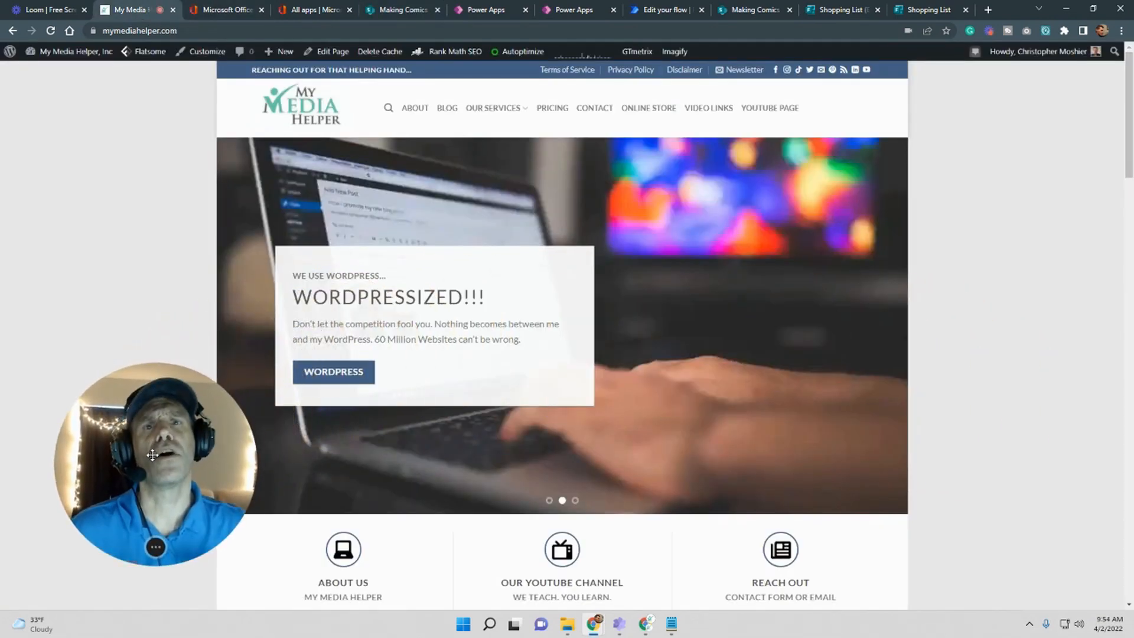